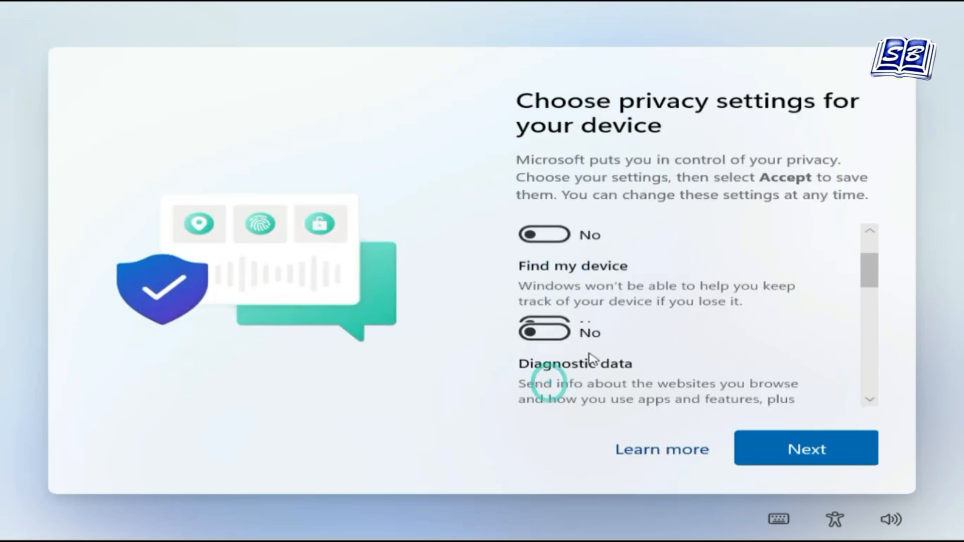
scroll(542, 352, down, 6)
scroll(547, 326, down, 3)
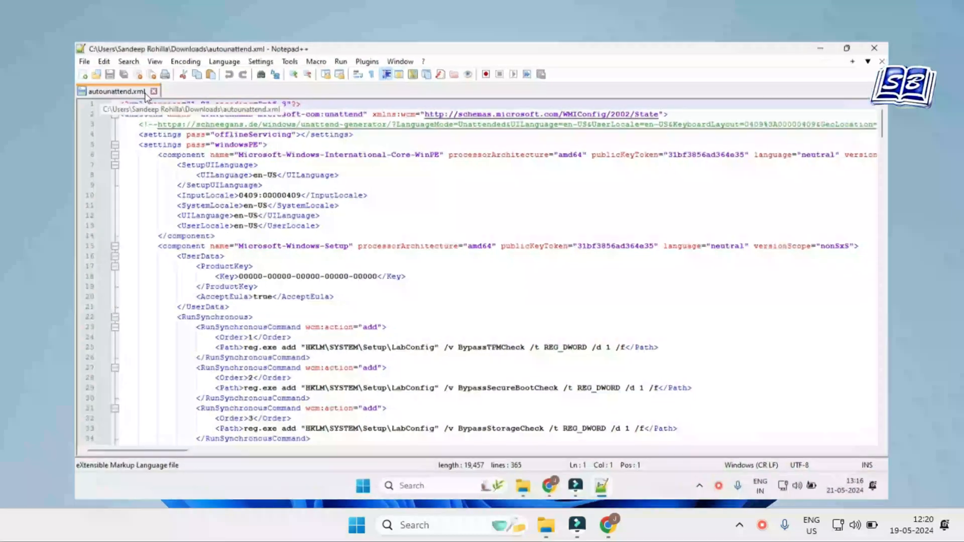
scroll(484, 203, down, 12)
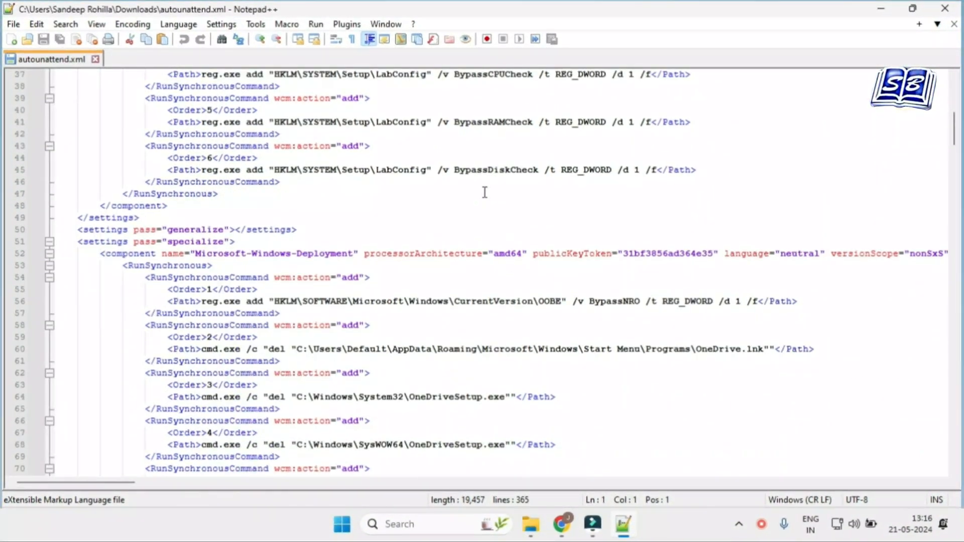
scroll(485, 192, down, 13)
scroll(485, 192, down, 13)
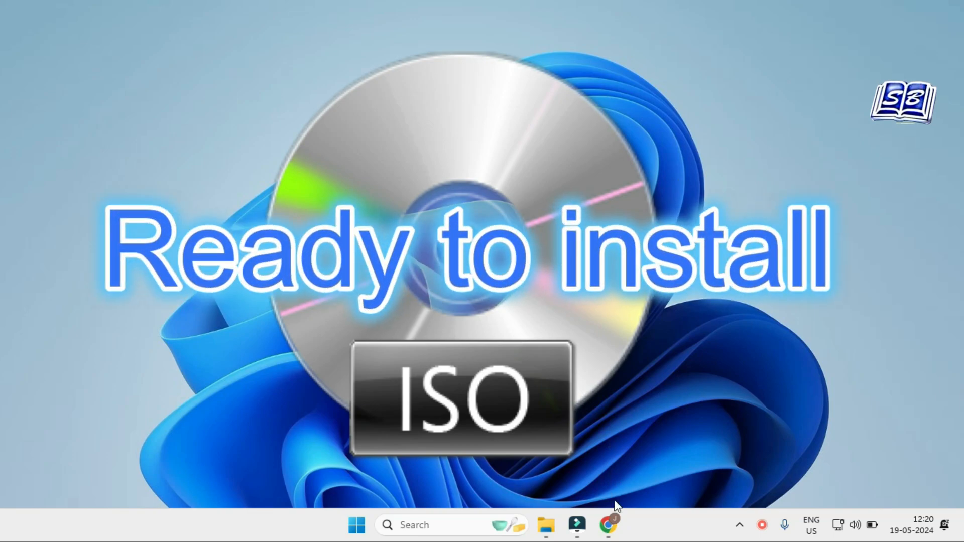
Step: Switch to Chrome, search Google for "windows answer file generator" and look through the results
click(614, 527)
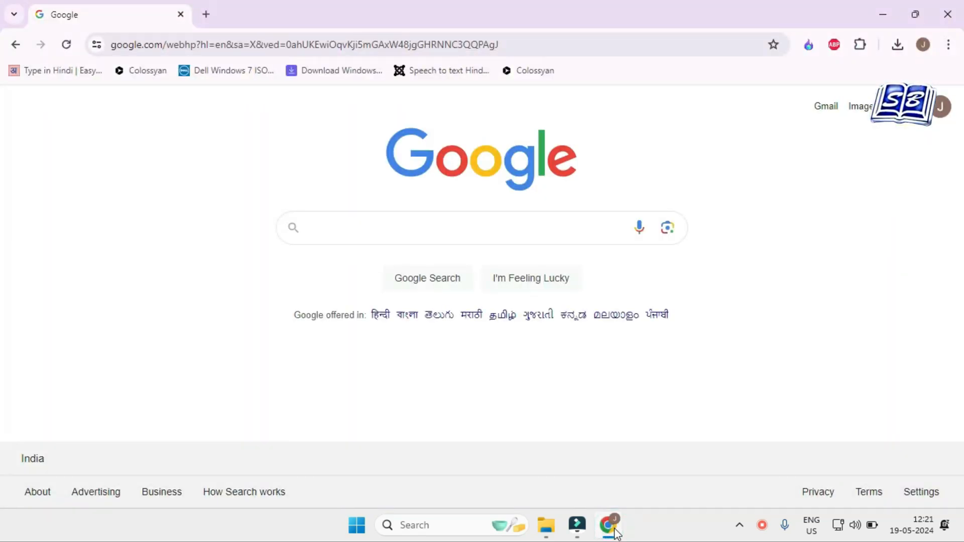
click(418, 227)
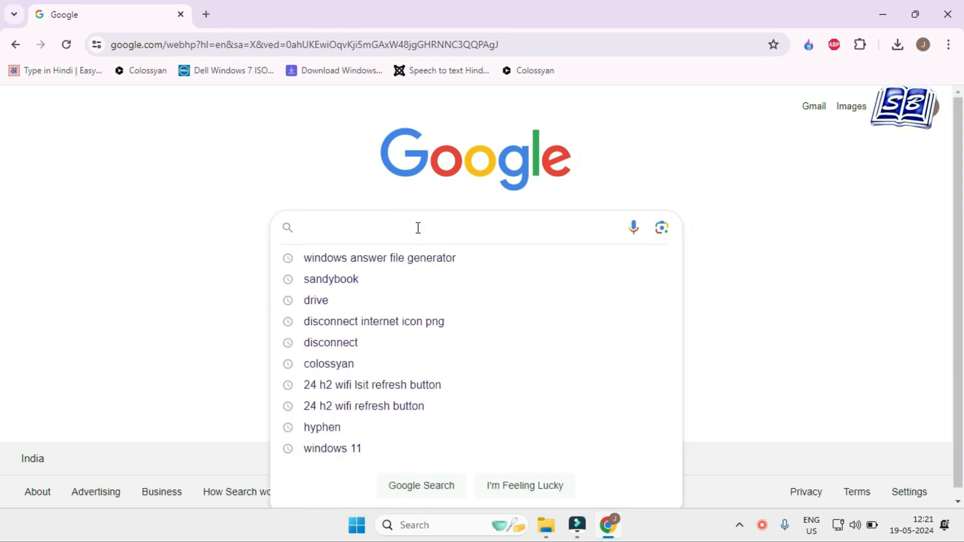
text(windows answer file generator)
key(Return)
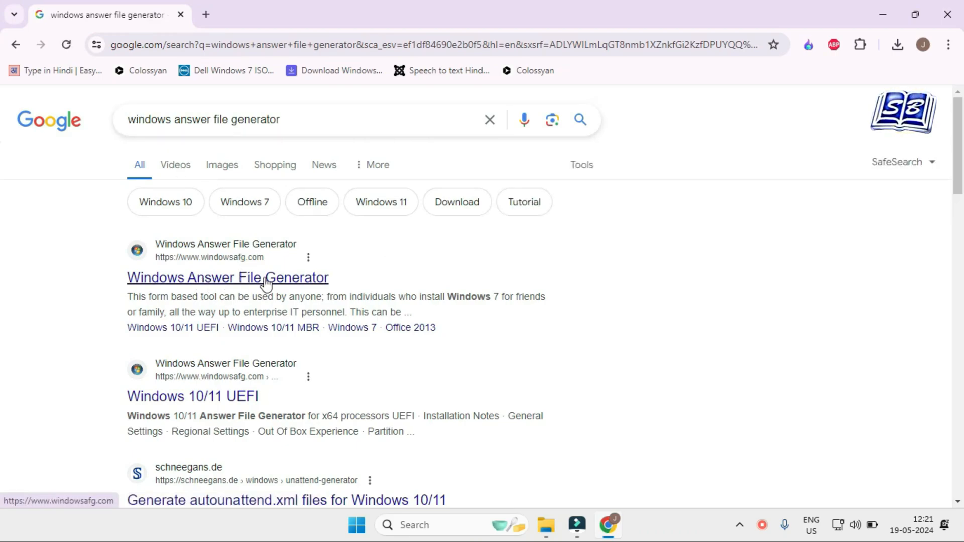
scroll(281, 289, down, 1)
scroll(226, 324, down, 3)
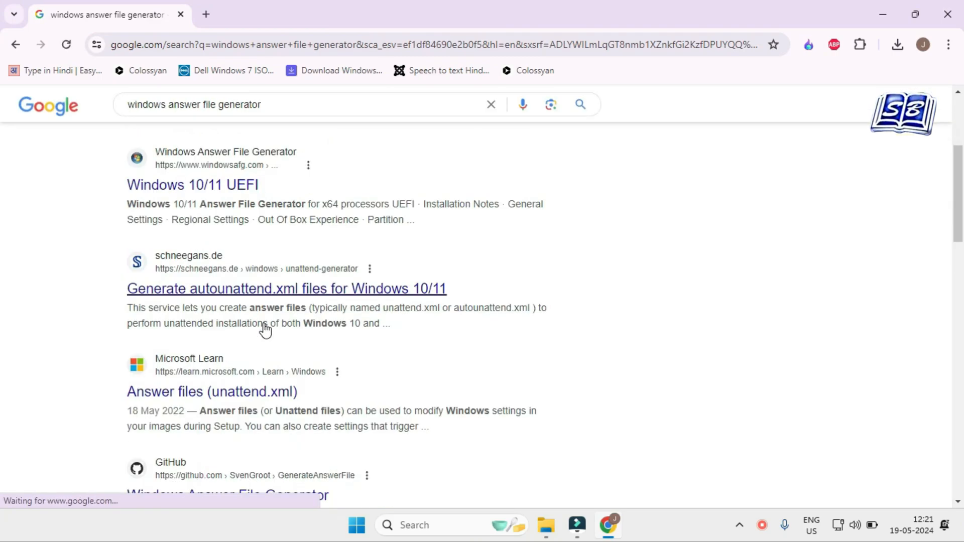
scroll(331, 301, down, 5)
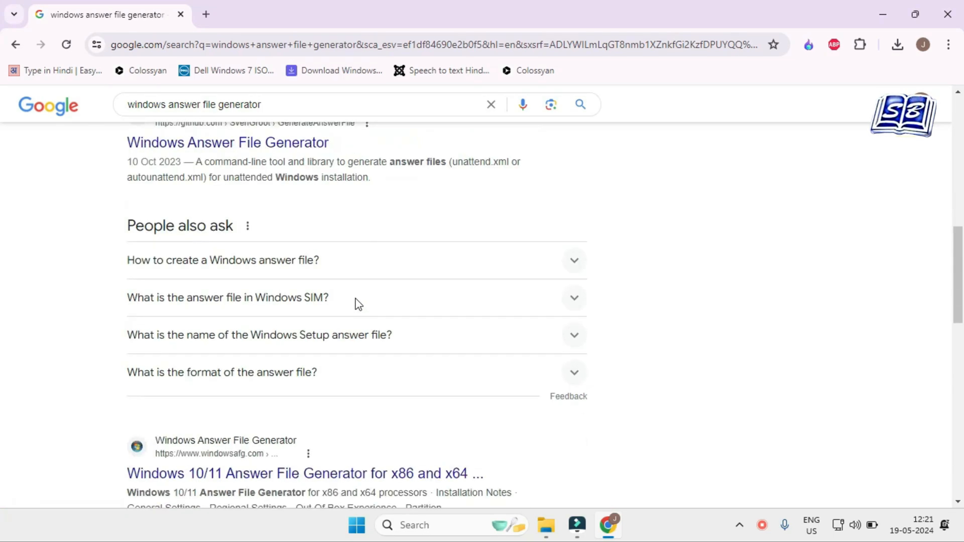
scroll(356, 304, down, 3)
scroll(356, 306, up, 10)
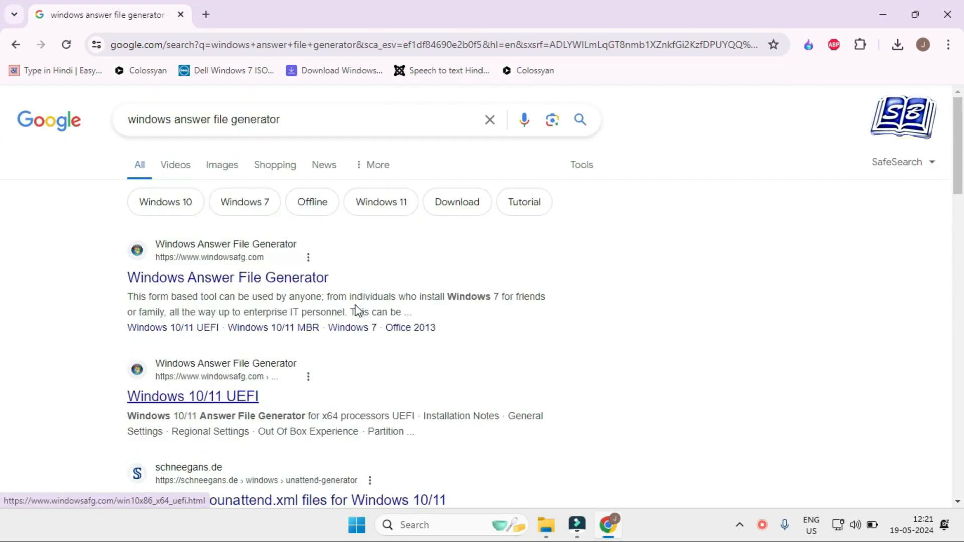
Step: Search in a new tab for "windows autoattend answer file", then refine the query to "windows autoattend xml file"
click(206, 15)
text(windows autoattend)
click(462, 402)
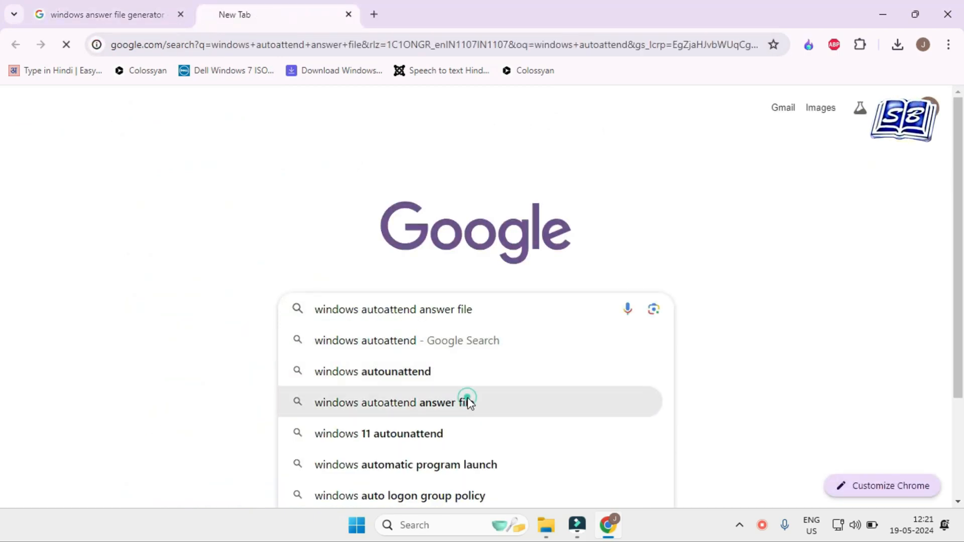
scroll(472, 403, down, 4)
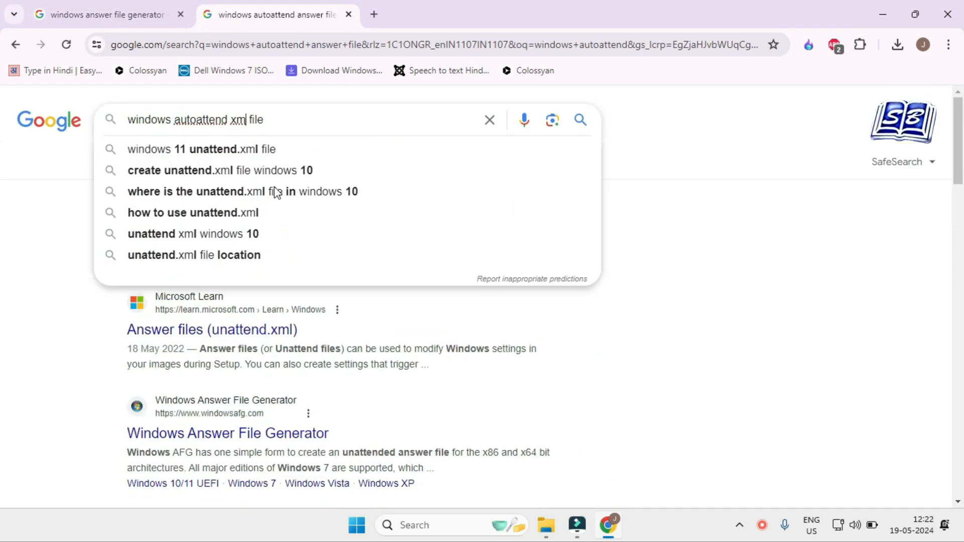
text(l)
key(Return)
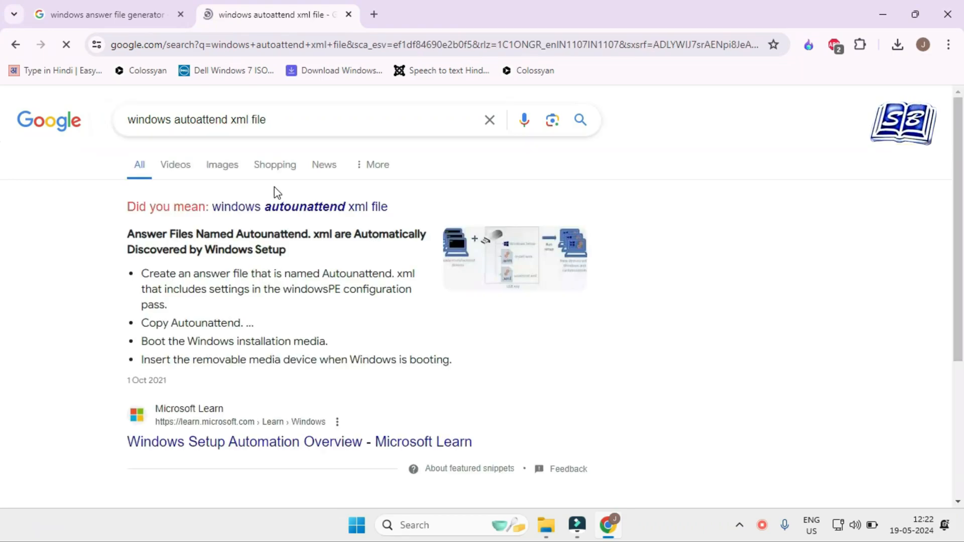
Step: Find and open the schneegans.de result "Generate autounattend.xml files for Windows 10/11"
scroll(291, 258, down, 5)
scroll(291, 259, down, 4)
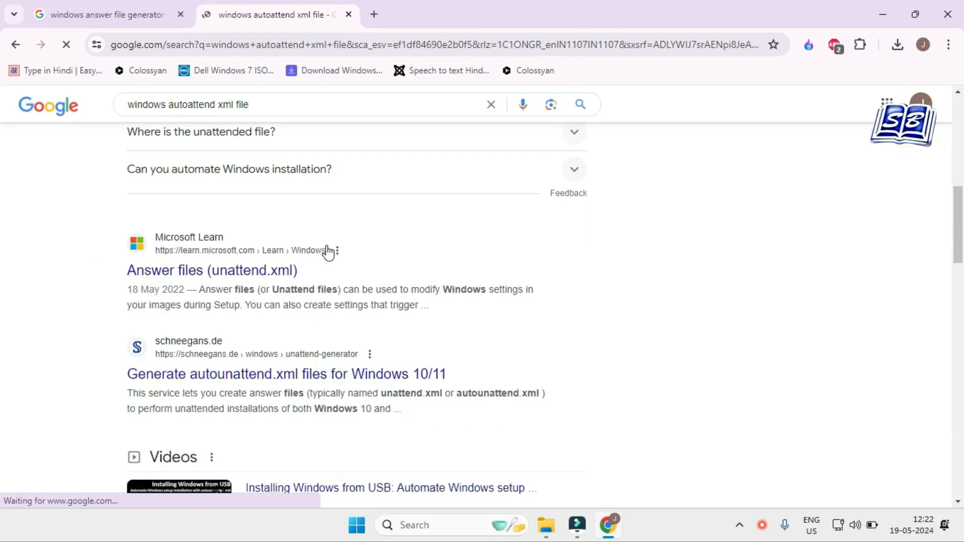
scroll(319, 200, down, 3)
scroll(377, 341, up, 6)
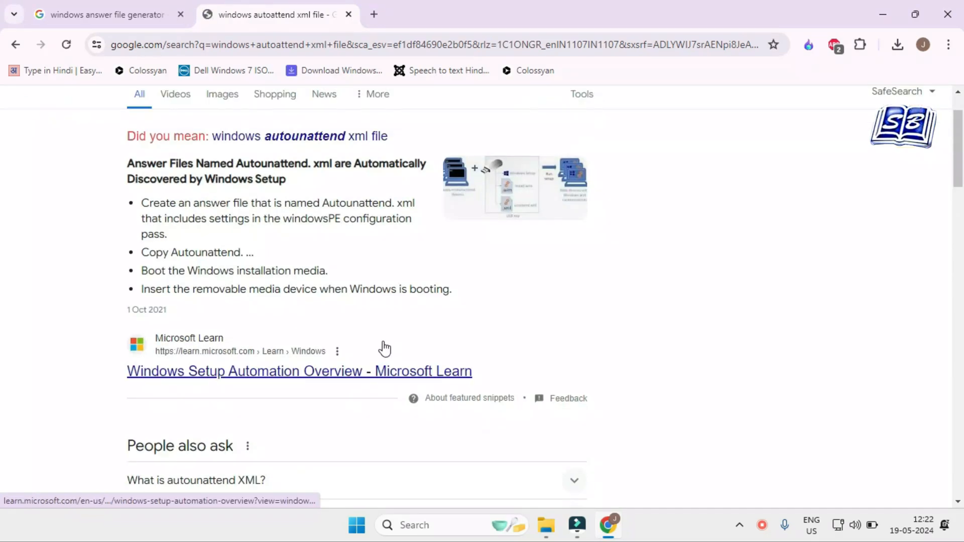
scroll(299, 254, down, 6)
click(261, 234)
scroll(615, 285, down, 12)
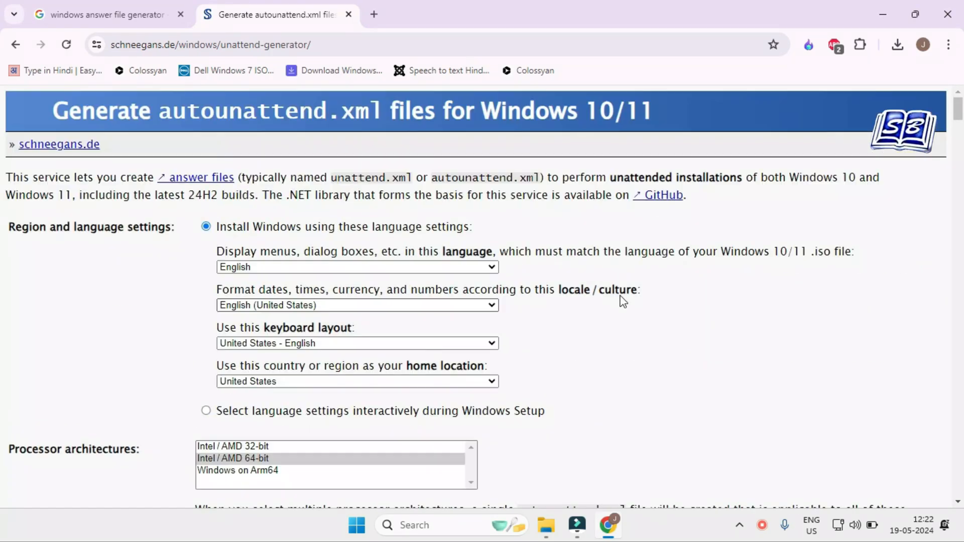
Step: Return to the first search tab, open the schneegans.de unattend generator there and close the duplicate second tab
click(125, 21)
scroll(457, 246, up, 8)
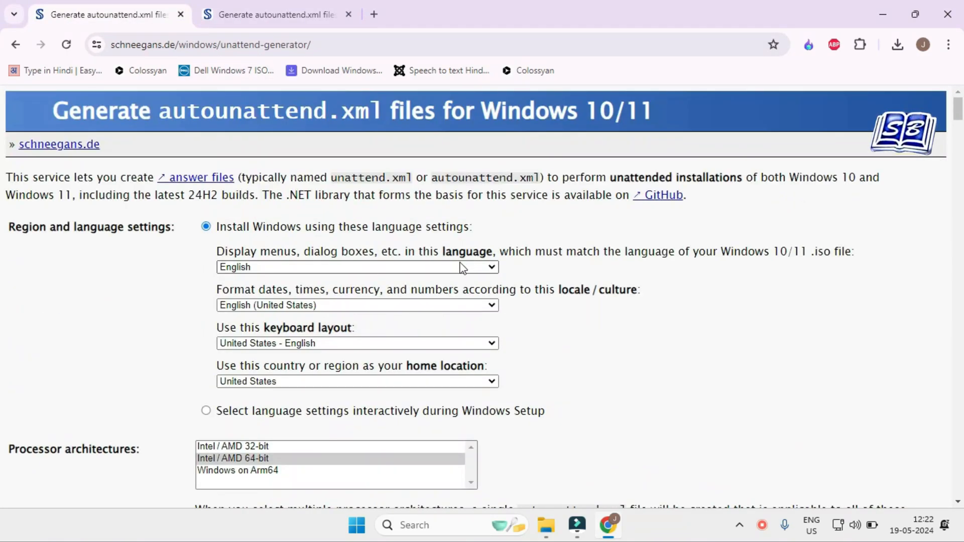
click(349, 14)
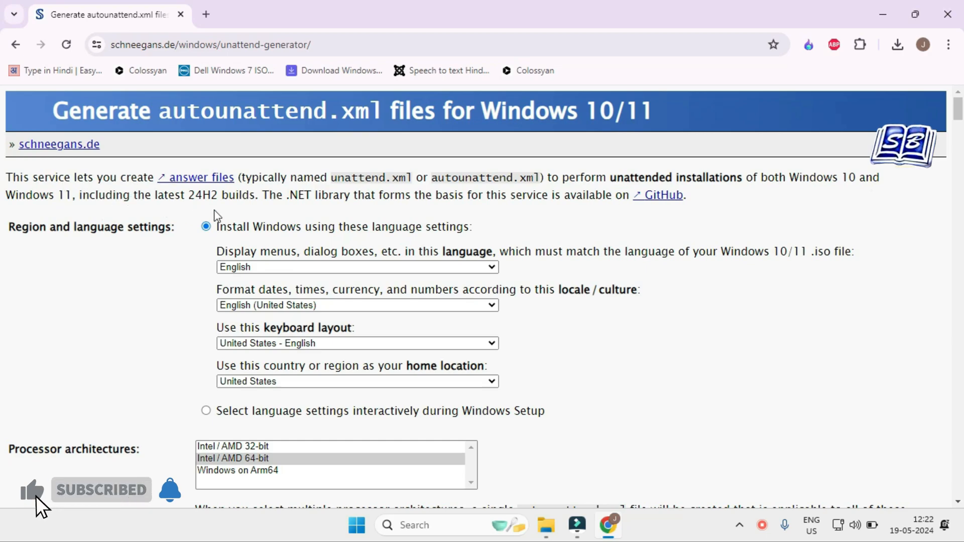
Step: Highlight the 24H2 builds note and the region settings heading, and set the Windows display language to English
drag(188, 195, 258, 196)
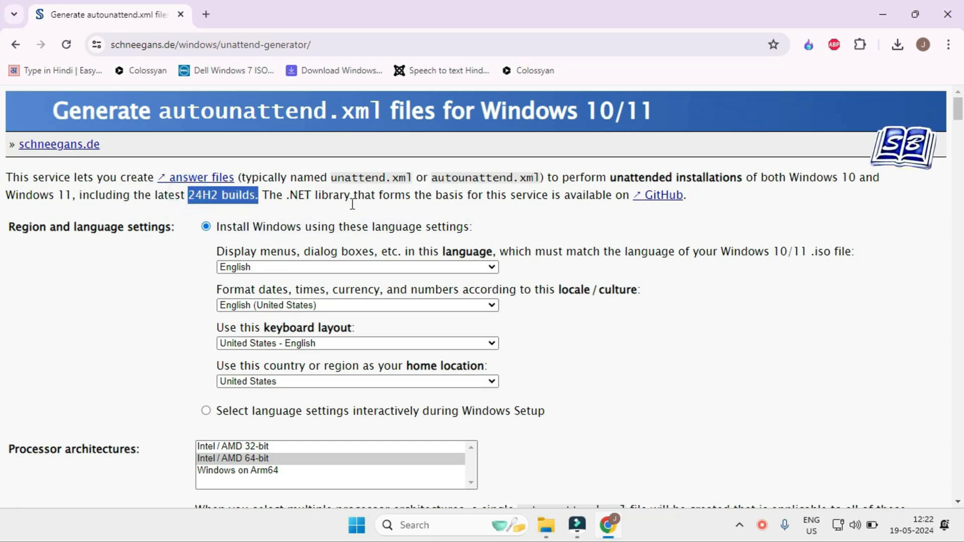
scroll(628, 241, down, 2)
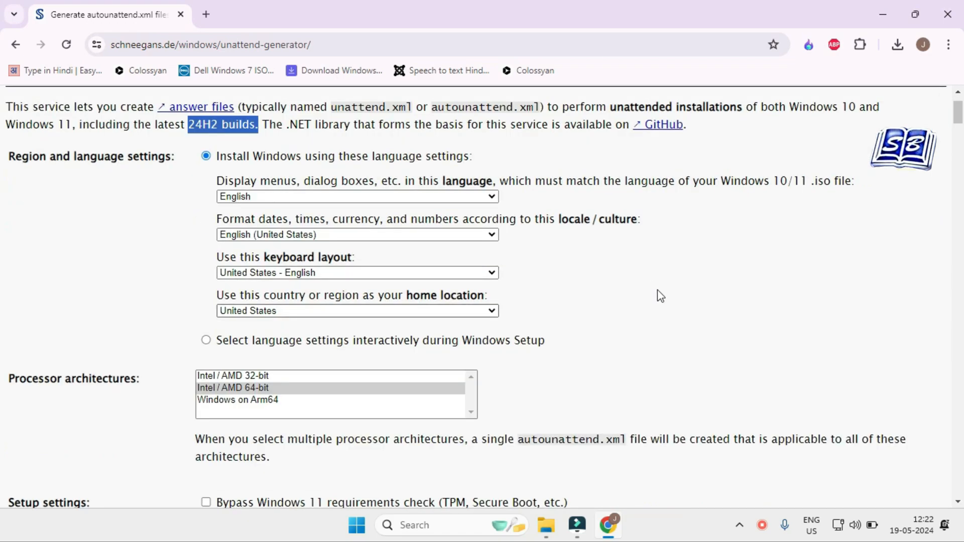
drag(10, 156, 340, 203)
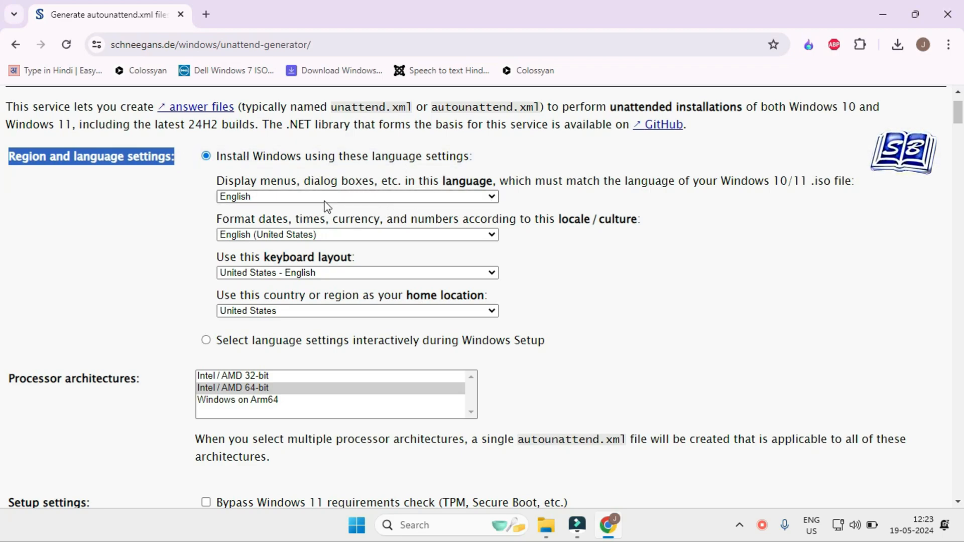
click(359, 197)
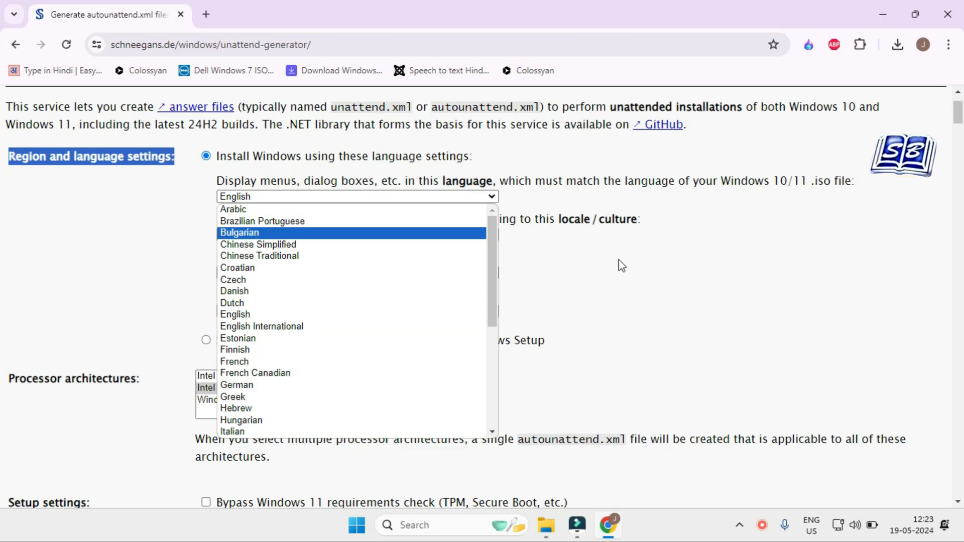
click(492, 196)
key(u)
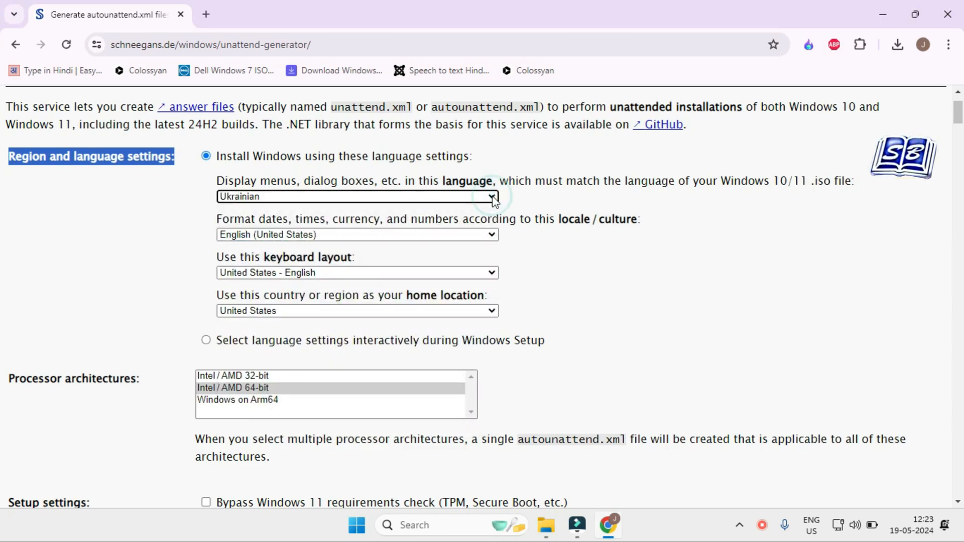
click(469, 196)
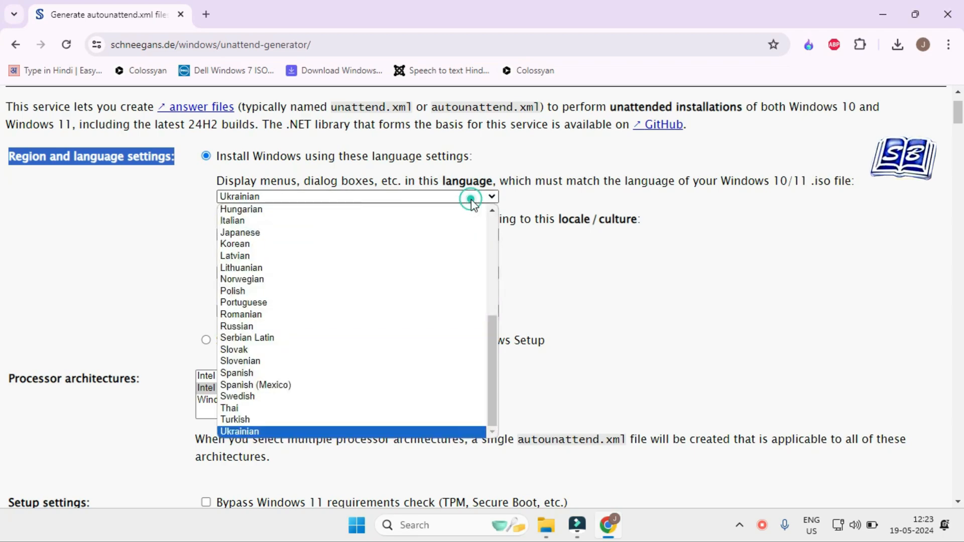
scroll(397, 331, up, 5)
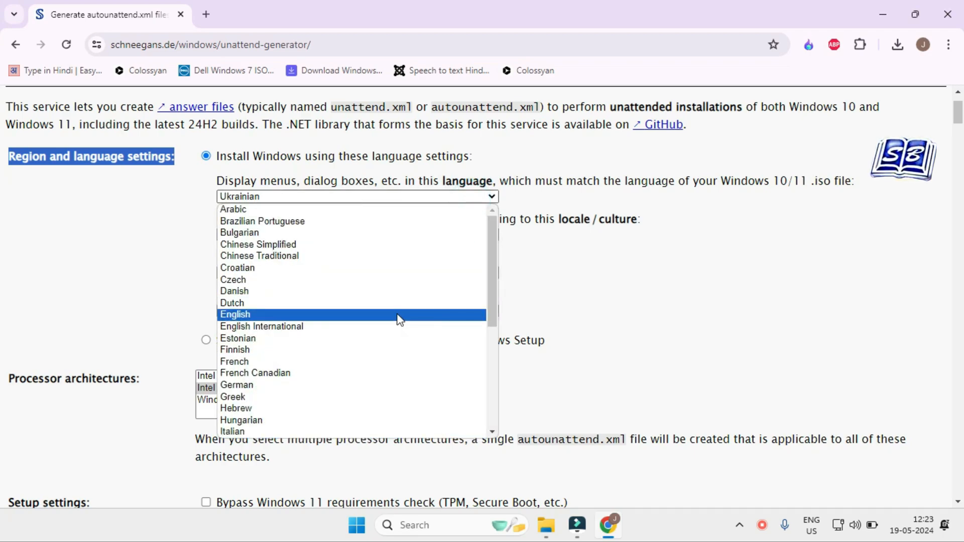
click(399, 315)
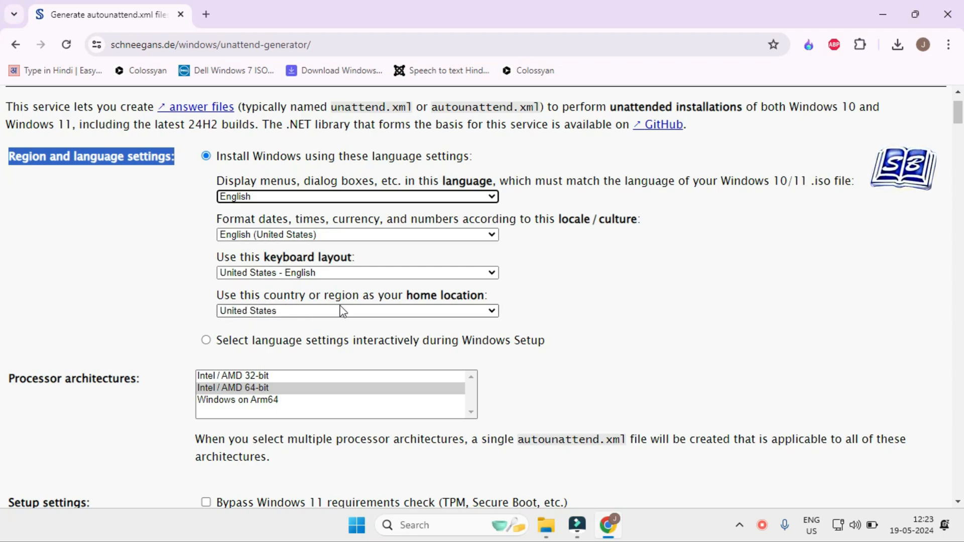
Step: Set the home location country or region to India
click(492, 316)
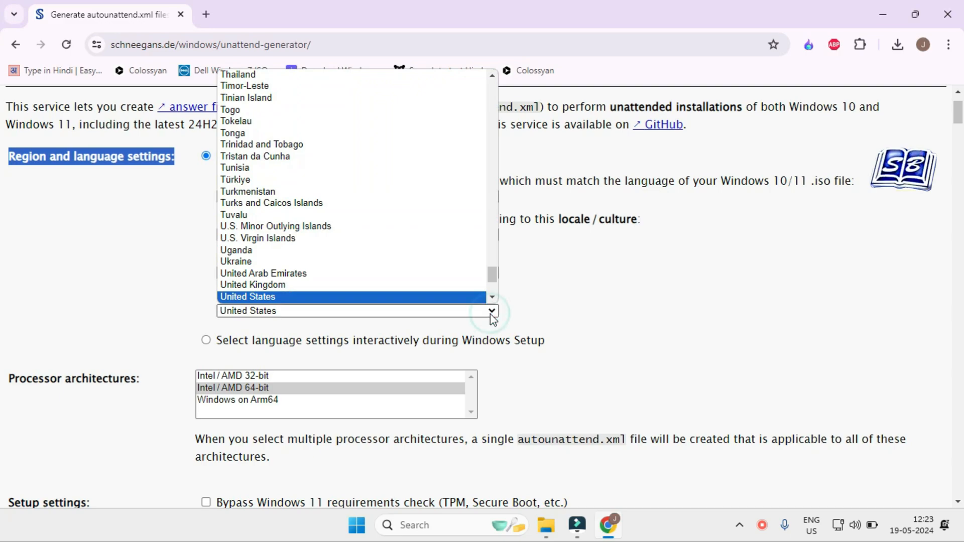
key(i)
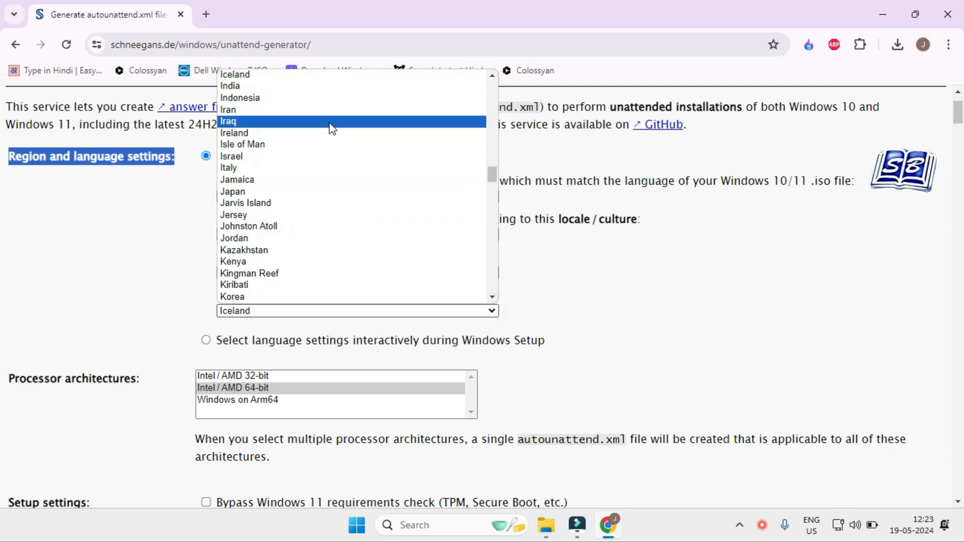
click(332, 86)
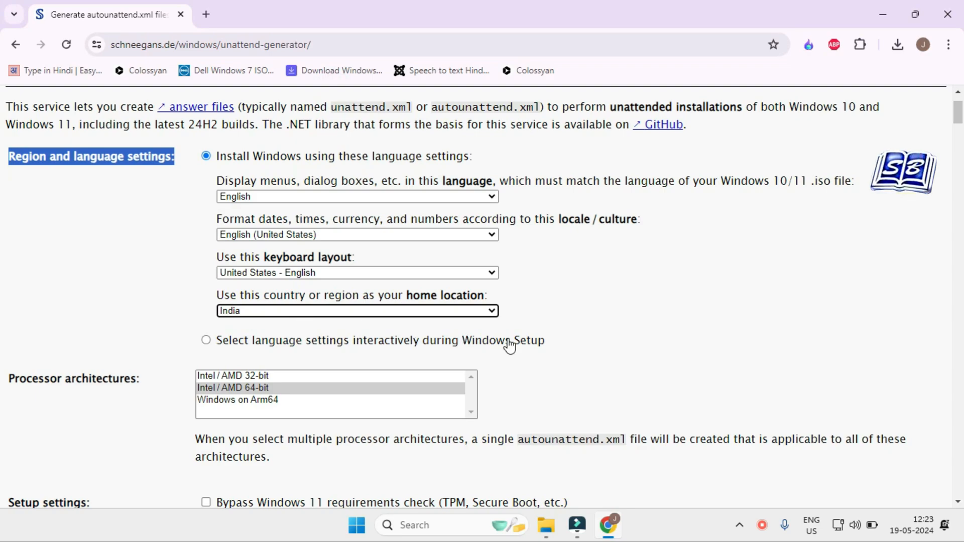
Step: Choose Intel/AMD 64-bit as the only processor architecture for the answer file
scroll(532, 352, down, 1)
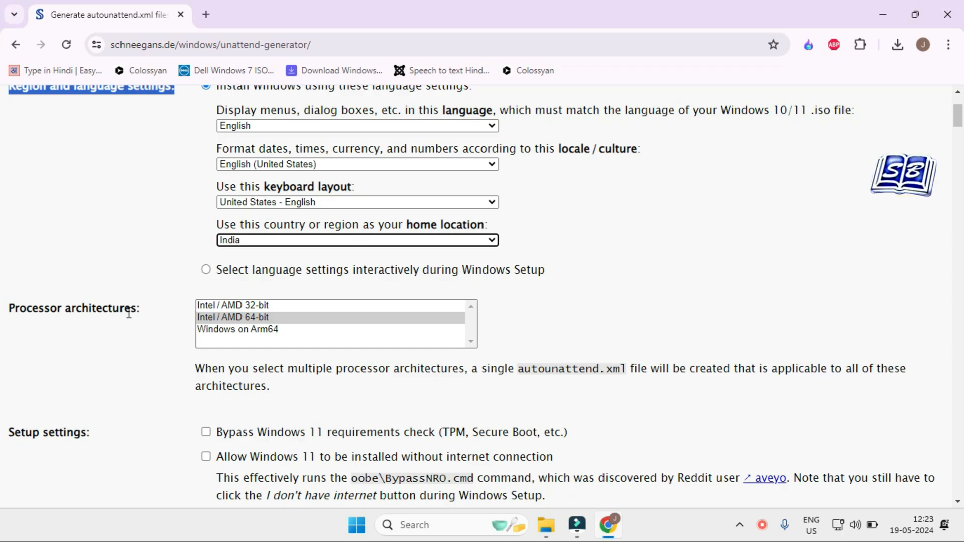
scroll(530, 419, up, 2)
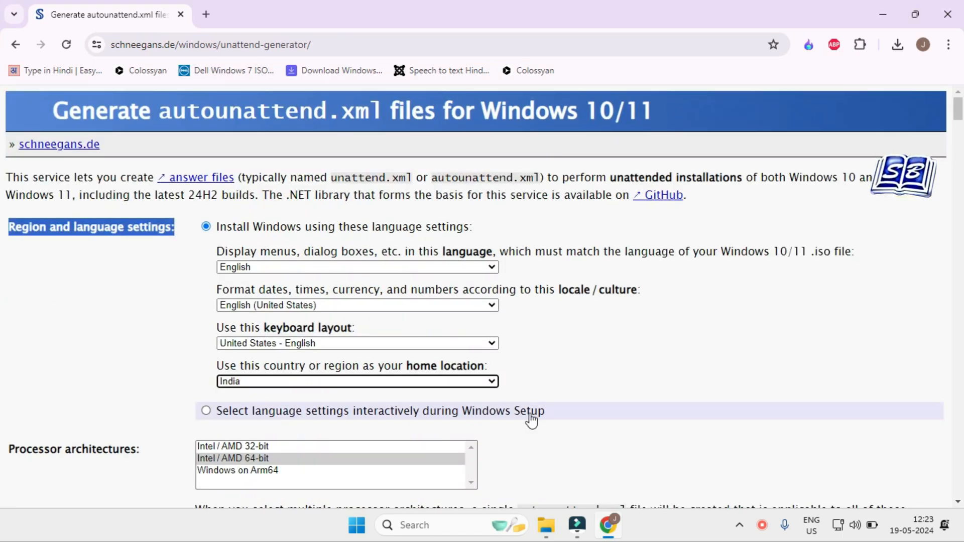
scroll(532, 420, down, 2)
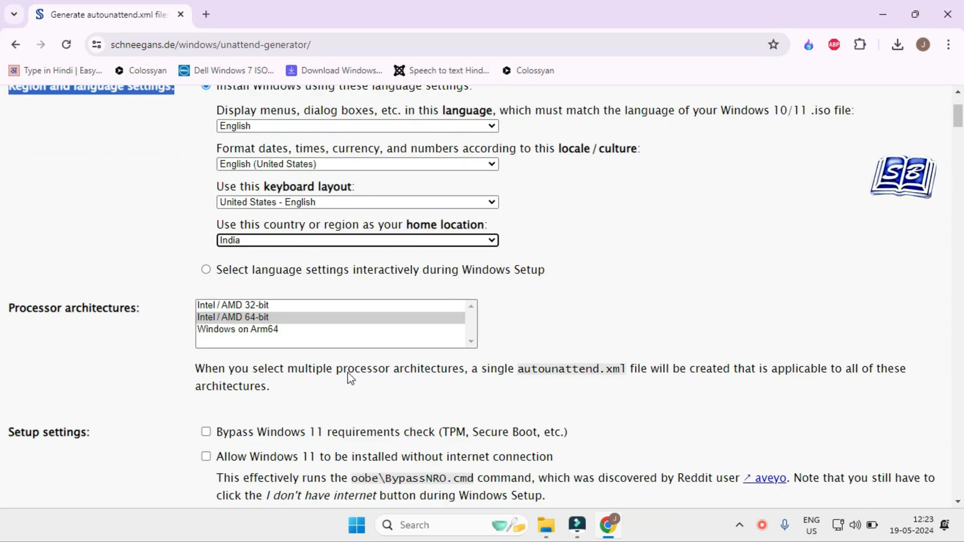
click(13, 310)
drag(13, 310, 138, 309)
click(142, 309)
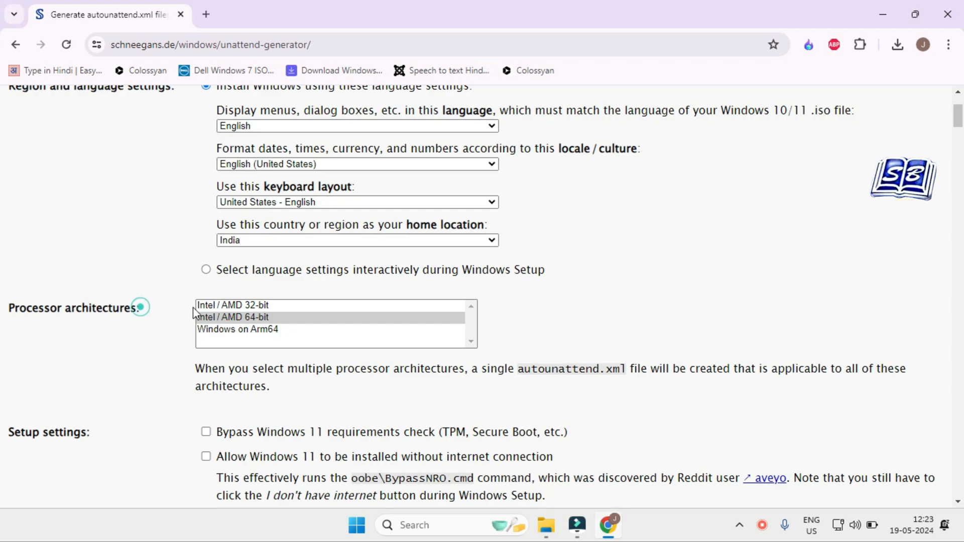
click(264, 305)
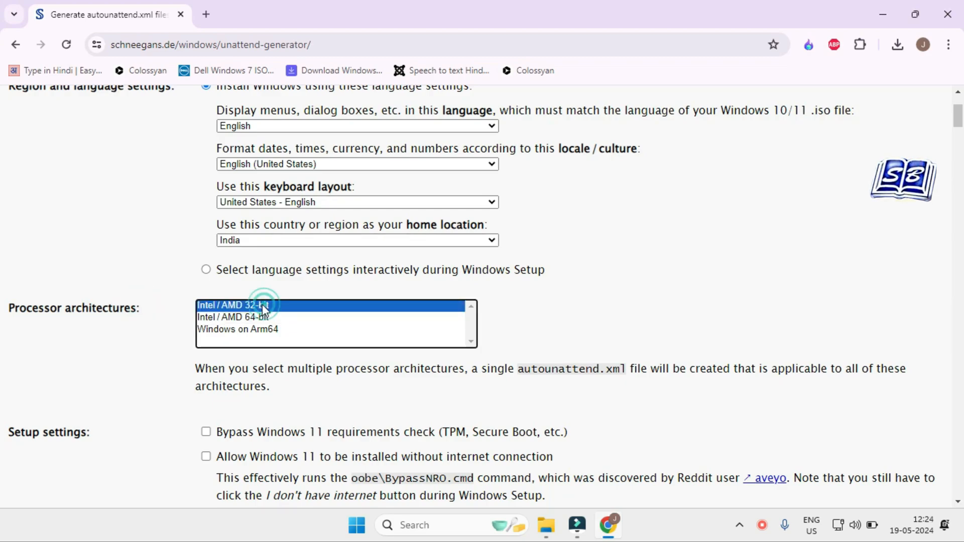
click(261, 318)
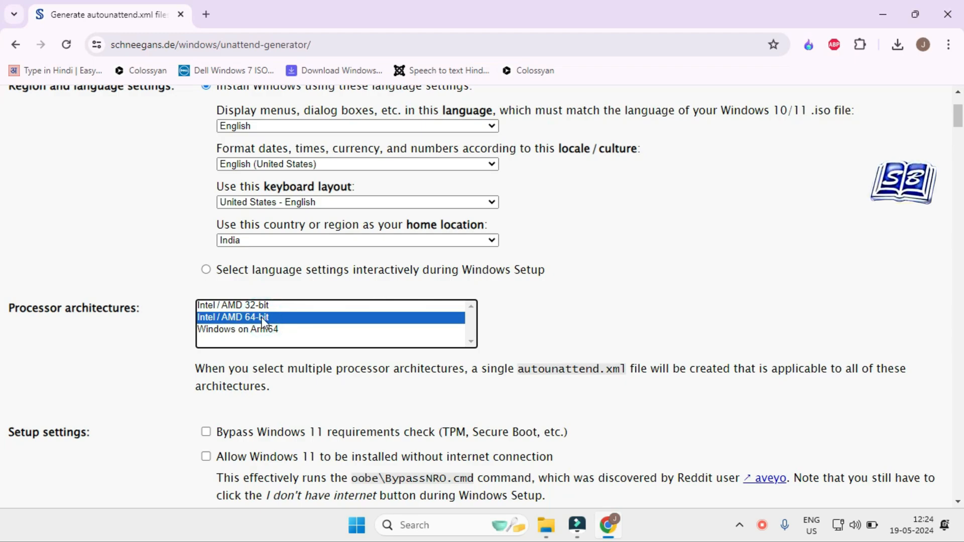
scroll(261, 317, down, 3)
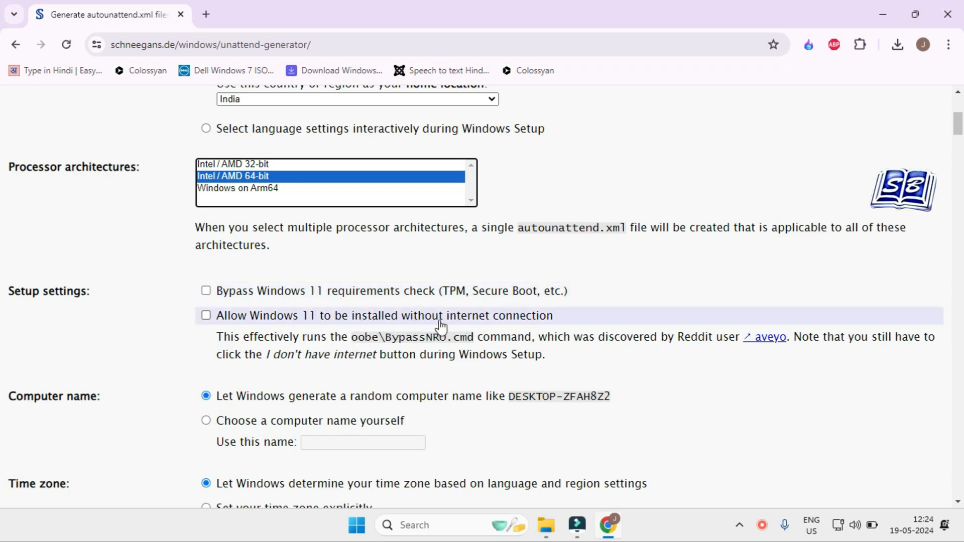
Step: Enable bypassing the Windows 11 requirements check and allowing Windows 11 to be installed without an internet connection
click(206, 292)
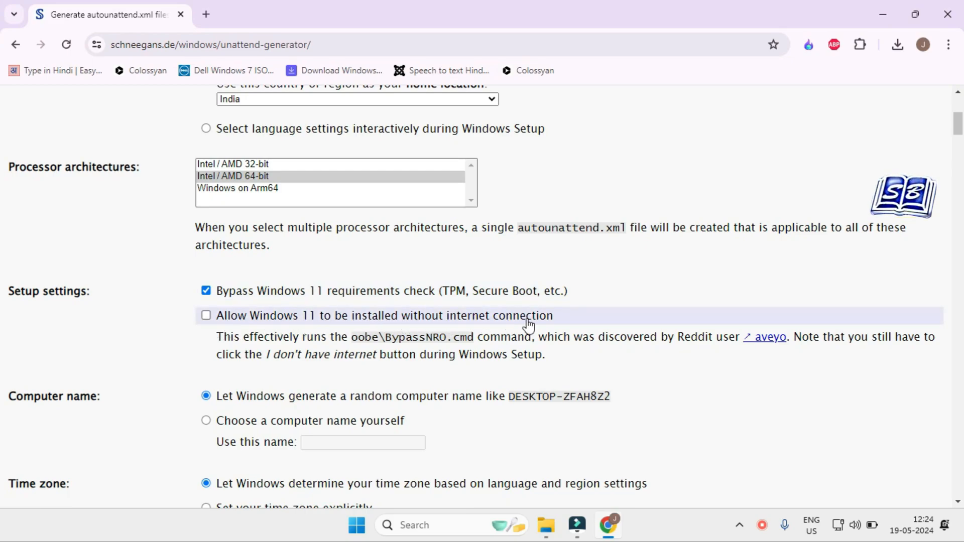
click(212, 323)
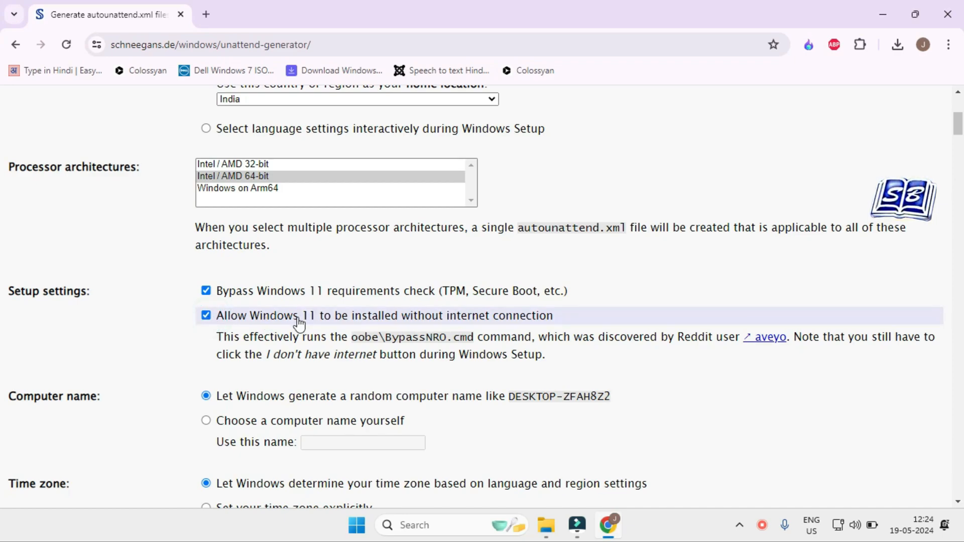
Step: Choose a custom computer name instead of a random one and set it to Sandybook
scroll(298, 323, down, 1)
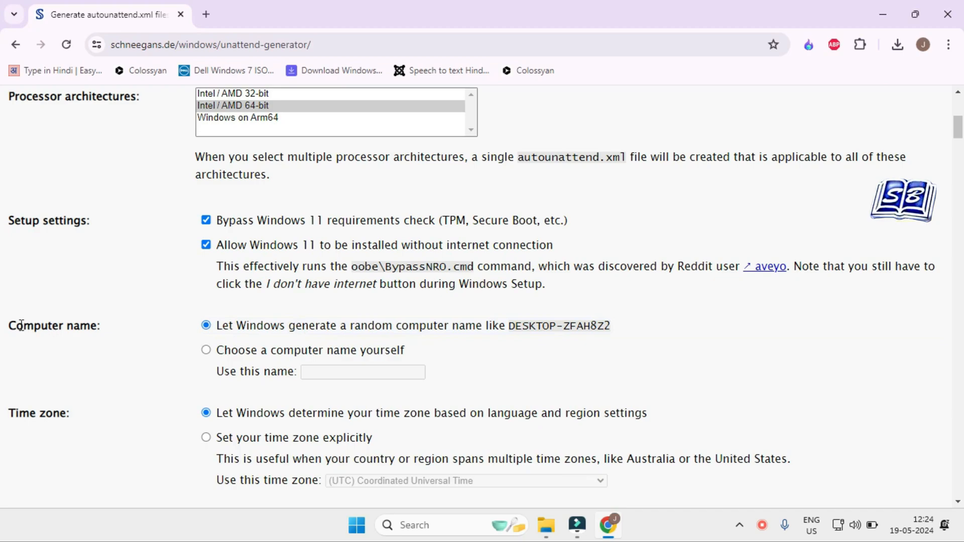
drag(12, 324, 118, 329)
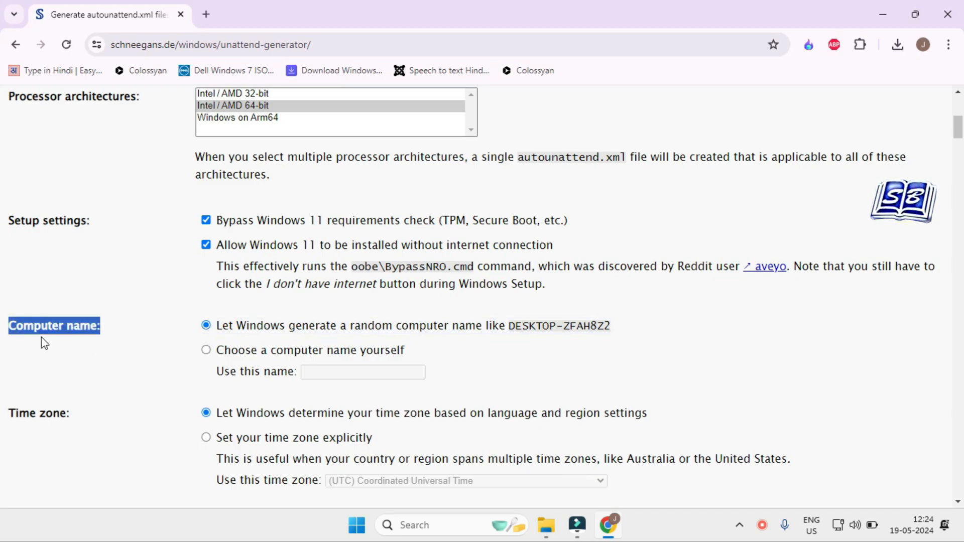
click(147, 336)
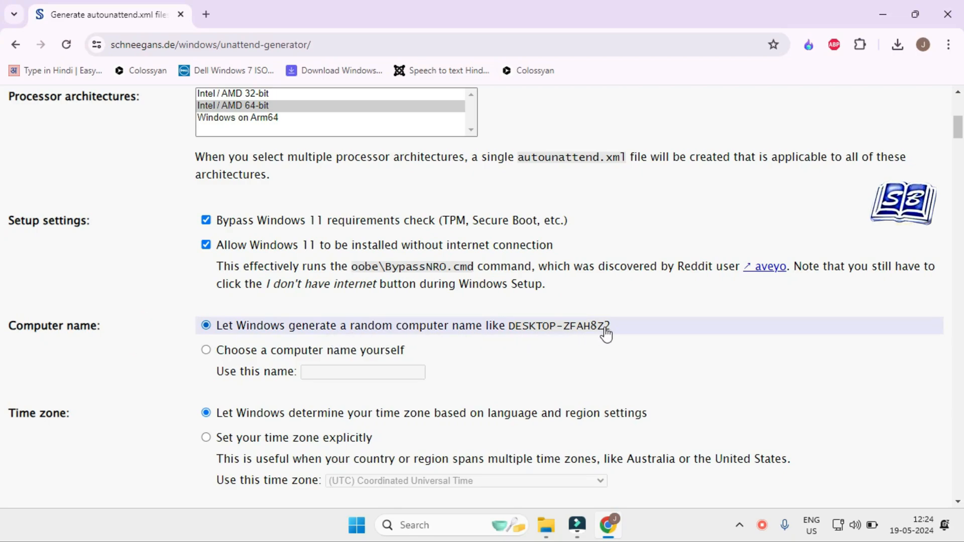
click(207, 350)
click(323, 370)
text(Sa)
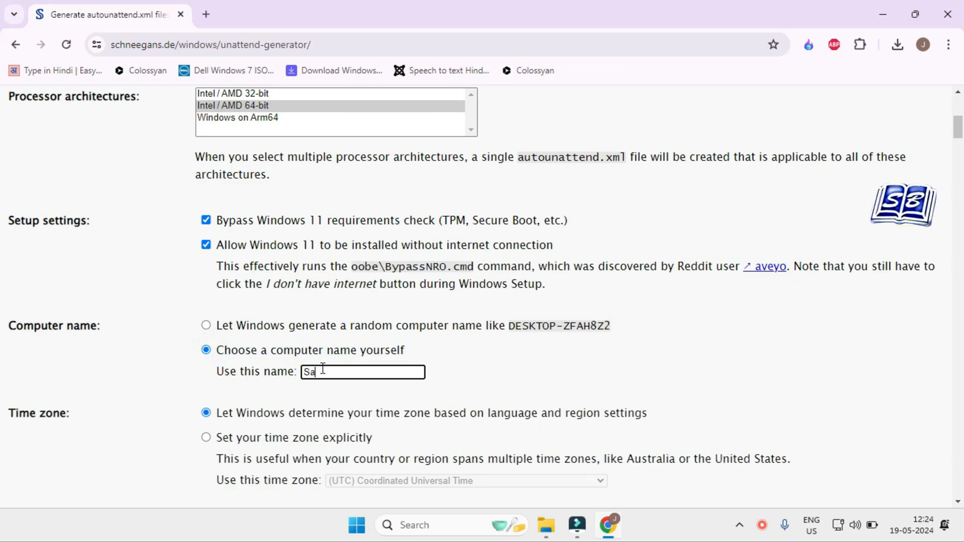
click(504, 374)
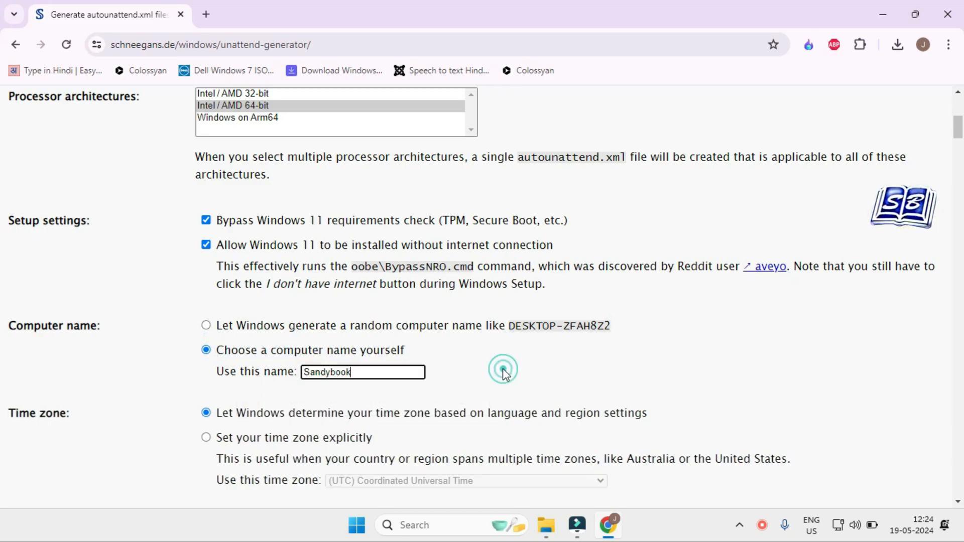
Step: Try adding a space after the custom computer name and remove it again
scroll(503, 371, down, 3)
click(315, 234)
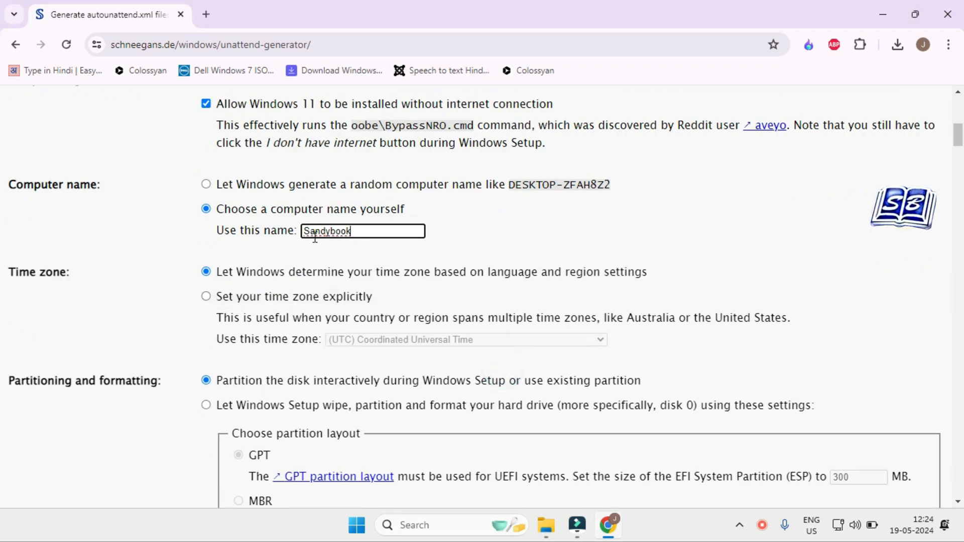
click(384, 251)
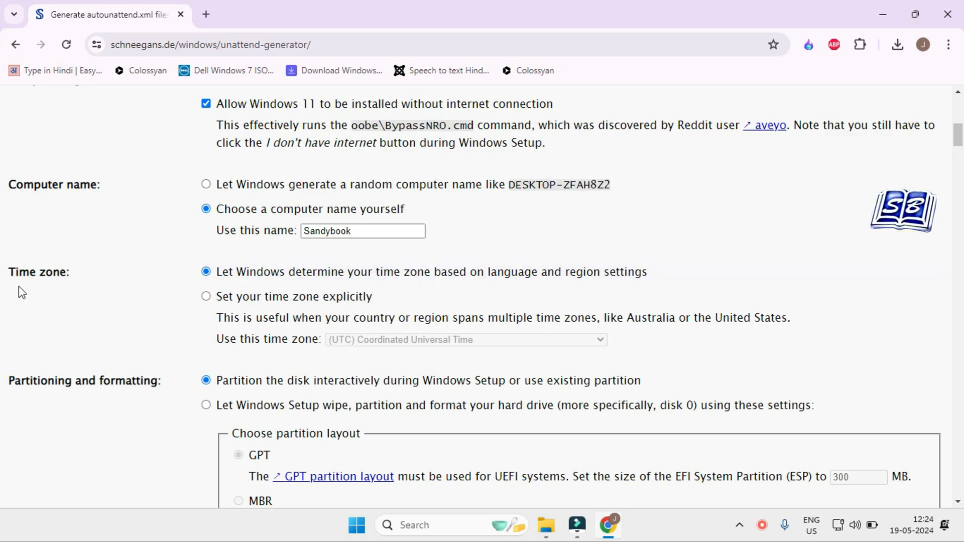
click(373, 229)
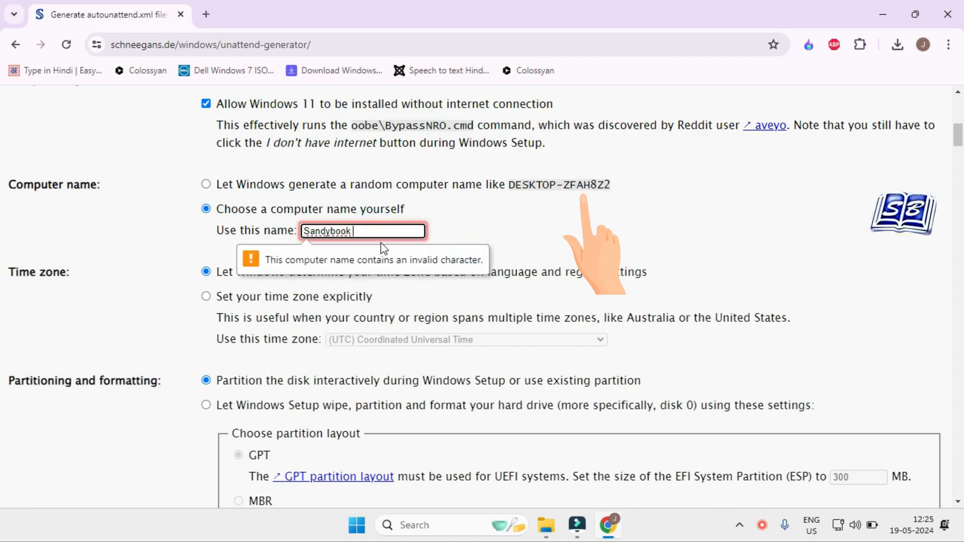
key(BackSpace)
click(182, 297)
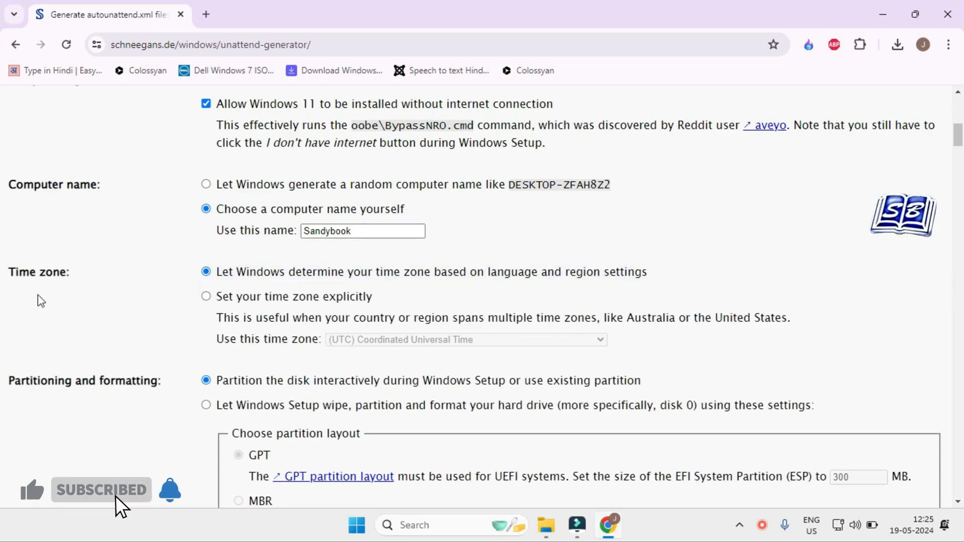
Step: Set the time zone explicitly to (UTC+05:30) Chennai, Kolkata, Mumbai, New Delhi
drag(10, 270, 76, 275)
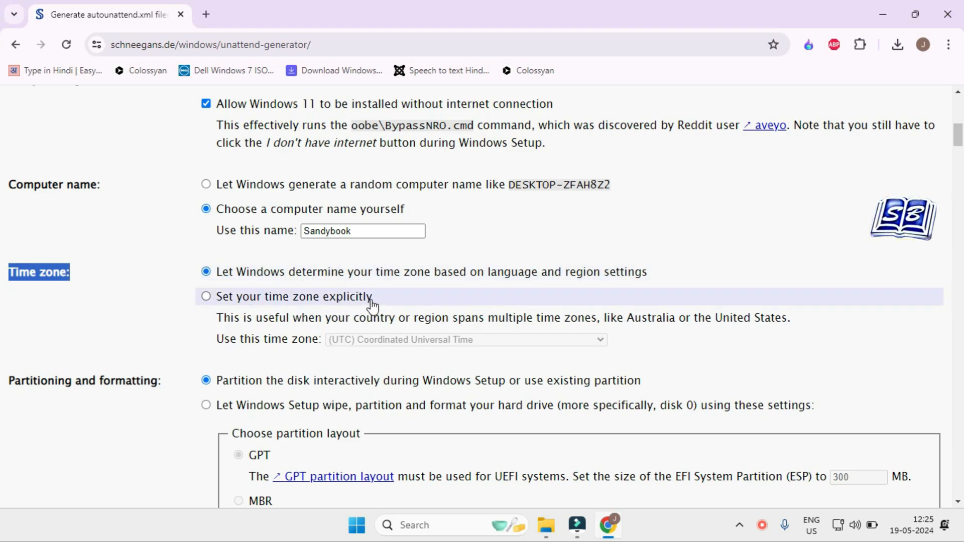
click(205, 296)
click(587, 342)
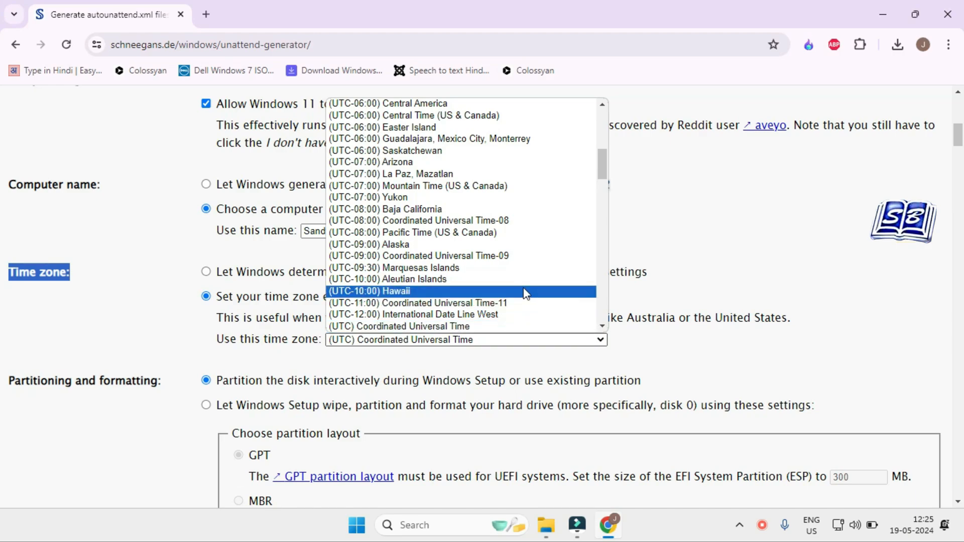
scroll(522, 291, down, 15)
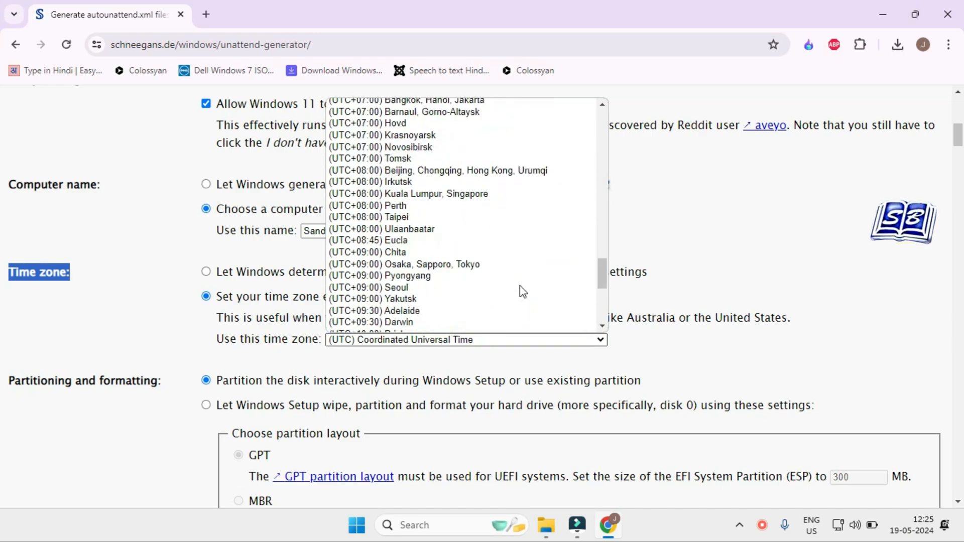
scroll(522, 291, up, 10)
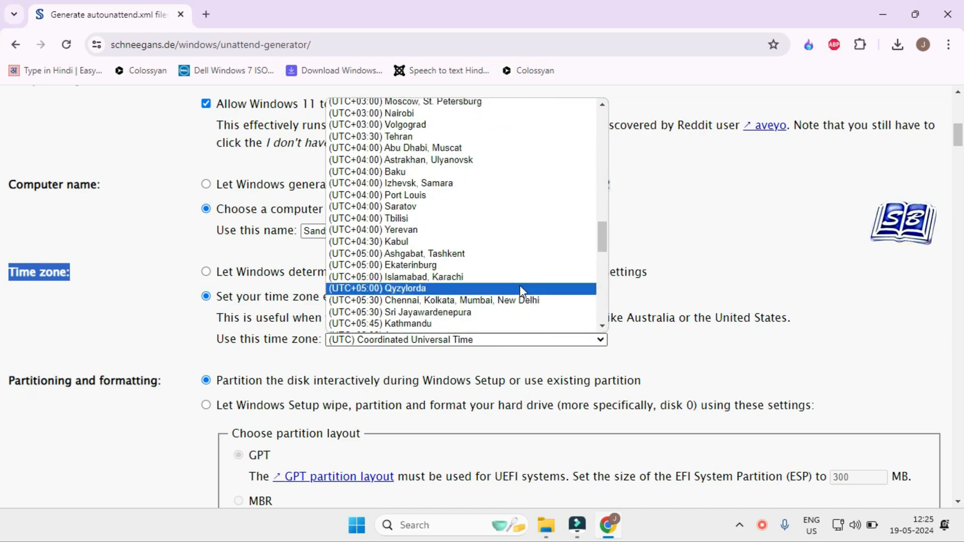
click(492, 300)
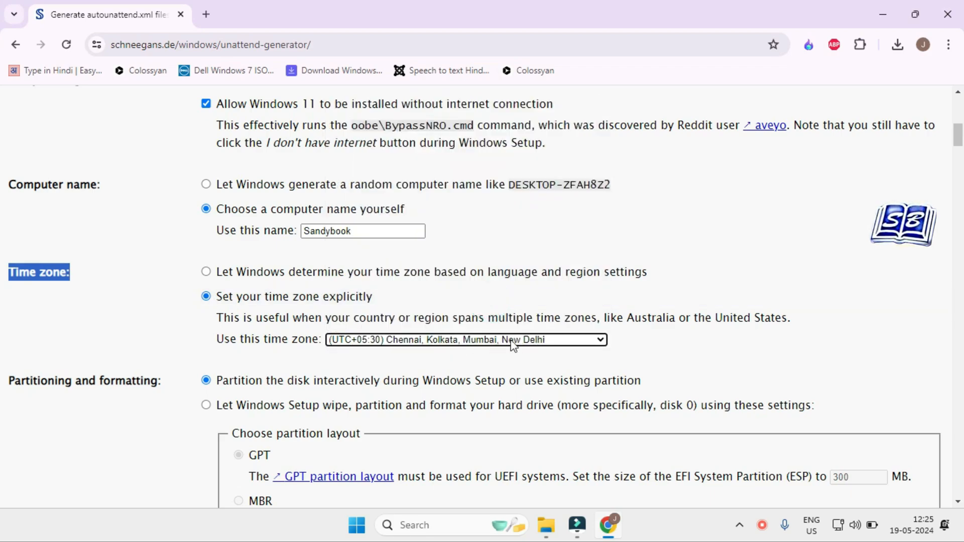
Step: Try letting Windows Setup wipe, partition and format disk 0, and switch back to partitioning the disk interactively
scroll(512, 344, down, 3)
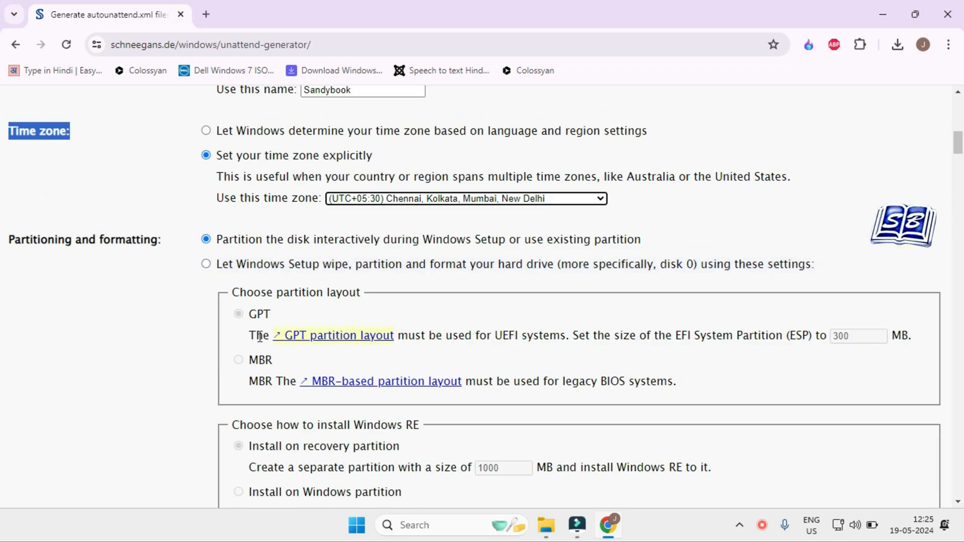
drag(11, 246, 167, 240)
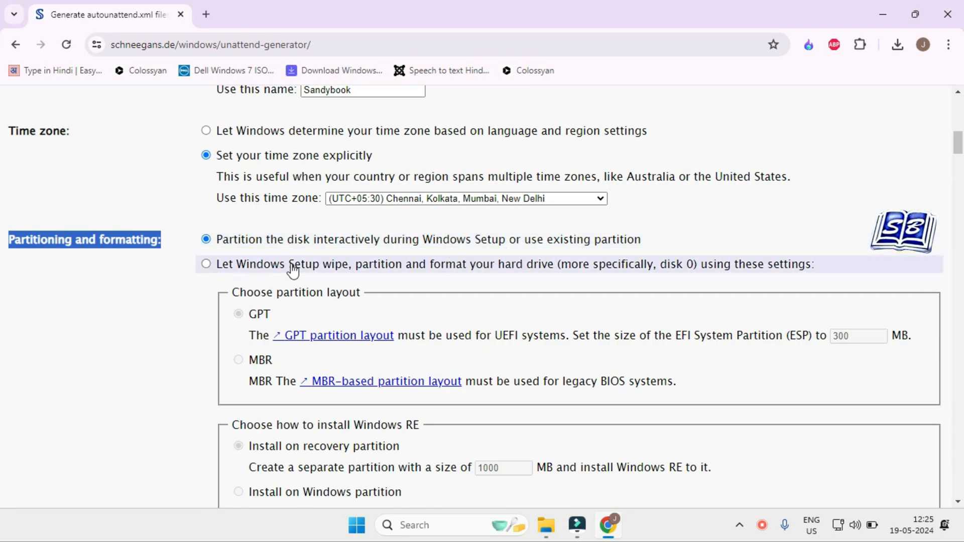
click(206, 265)
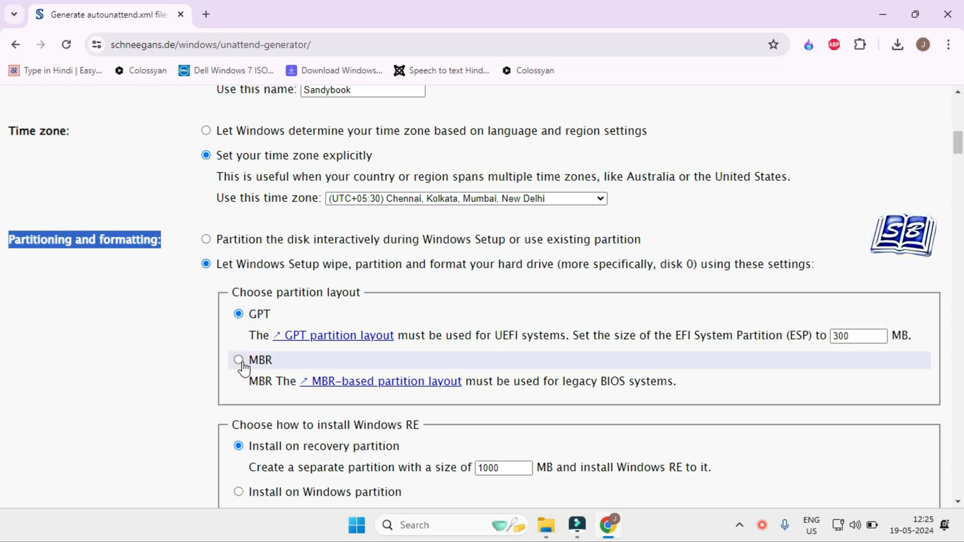
scroll(308, 359, down, 3)
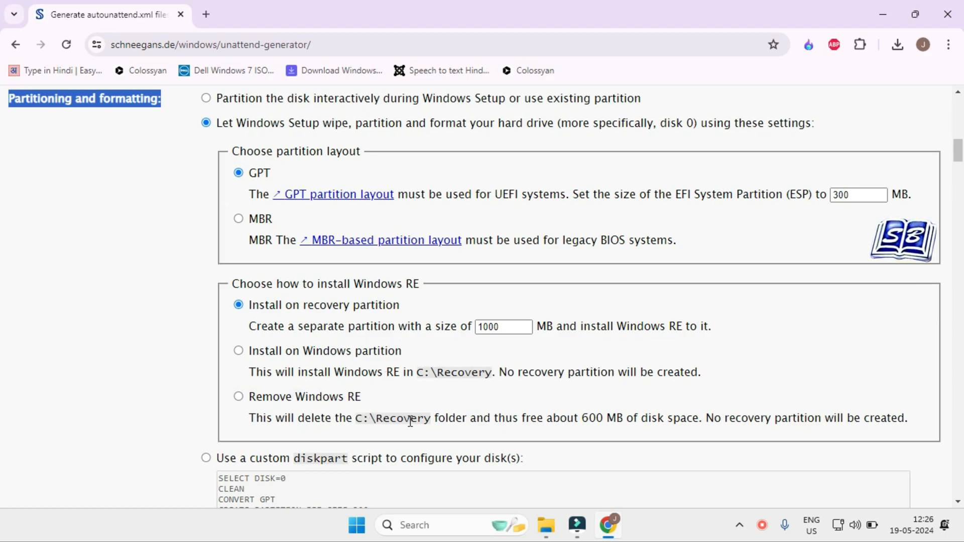
scroll(373, 420, up, 1)
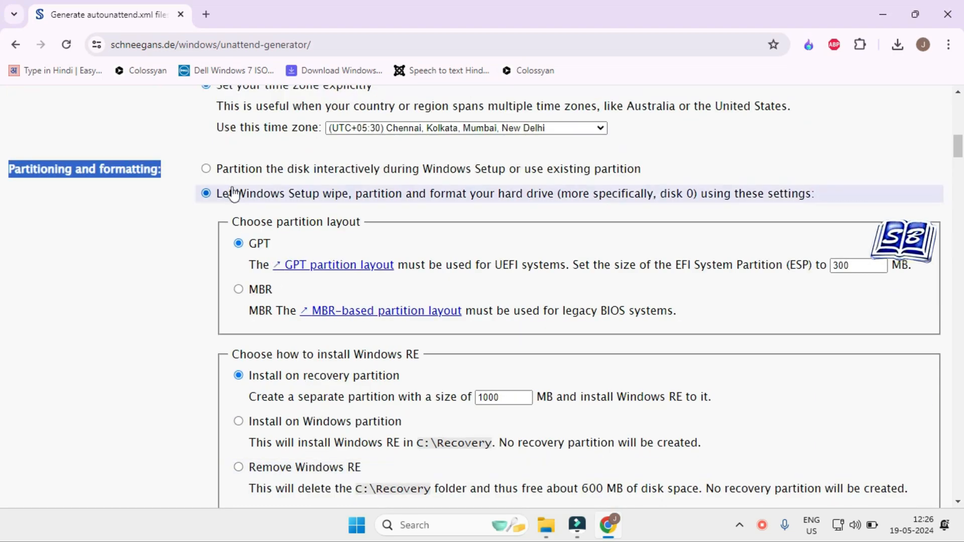
click(211, 170)
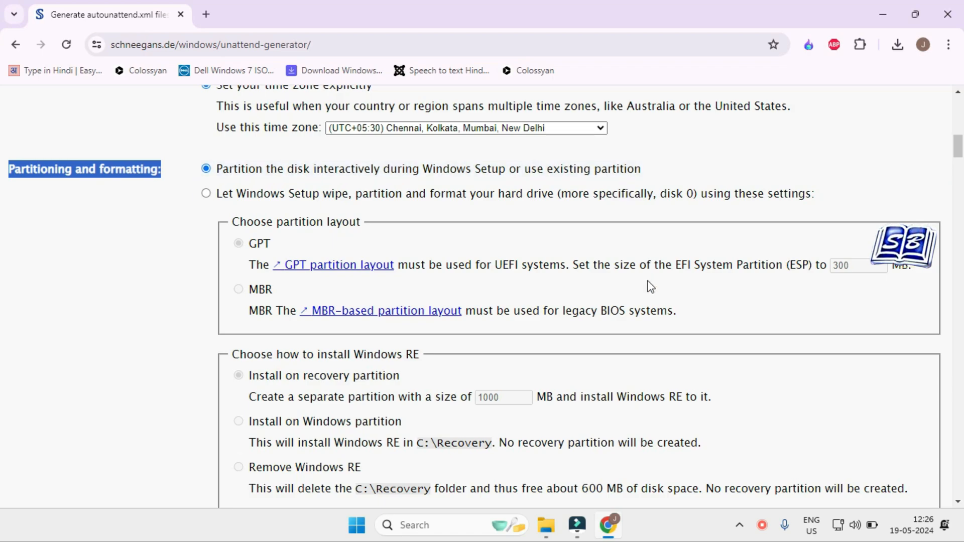
Step: Try the custom diskpart script option for configuring the disks, and return to interactive partitioning during Windows Setup
scroll(650, 286, down, 1)
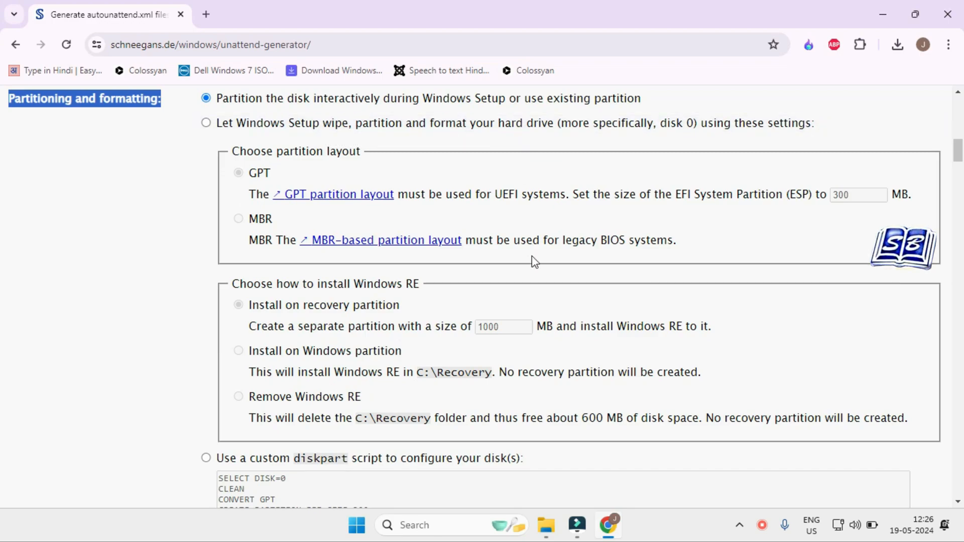
scroll(534, 262, down, 2)
scroll(535, 262, down, 1)
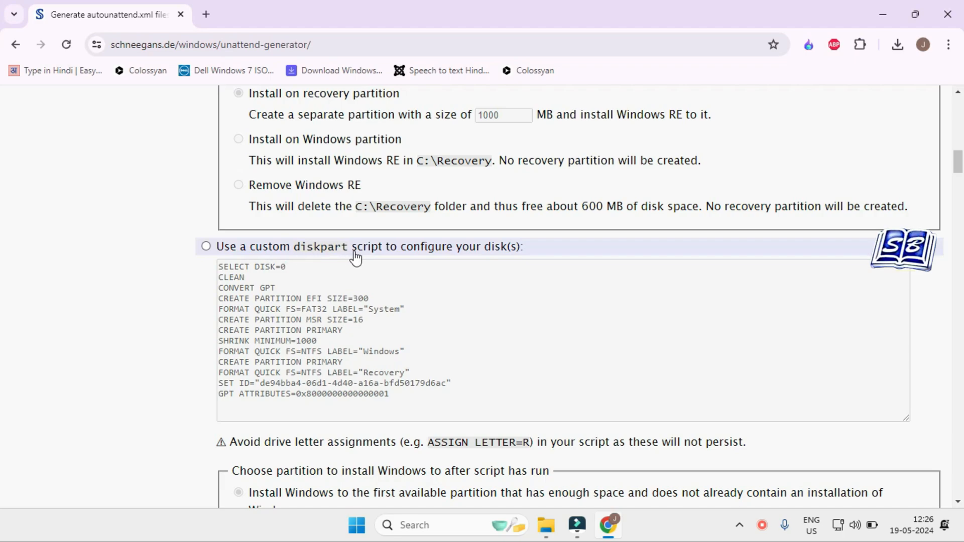
click(207, 247)
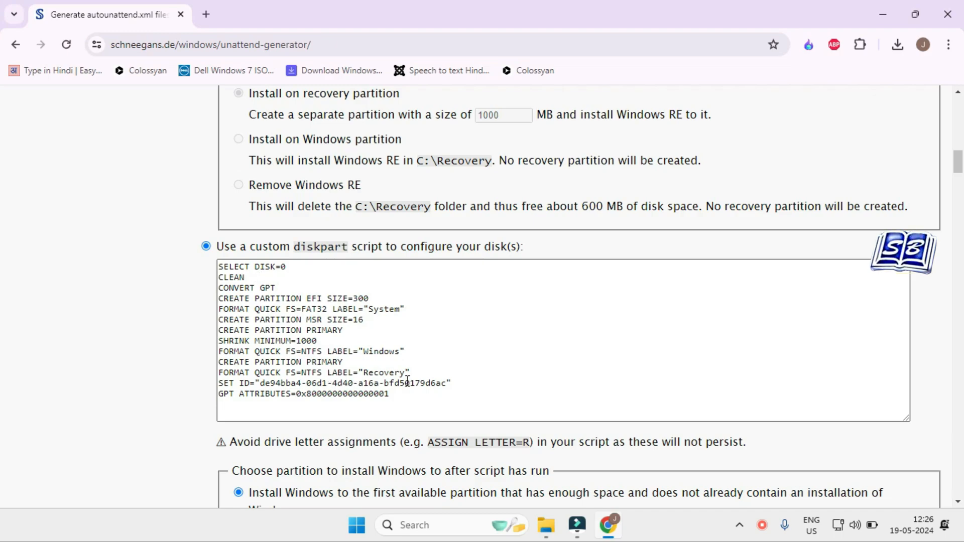
drag(271, 314, 409, 315)
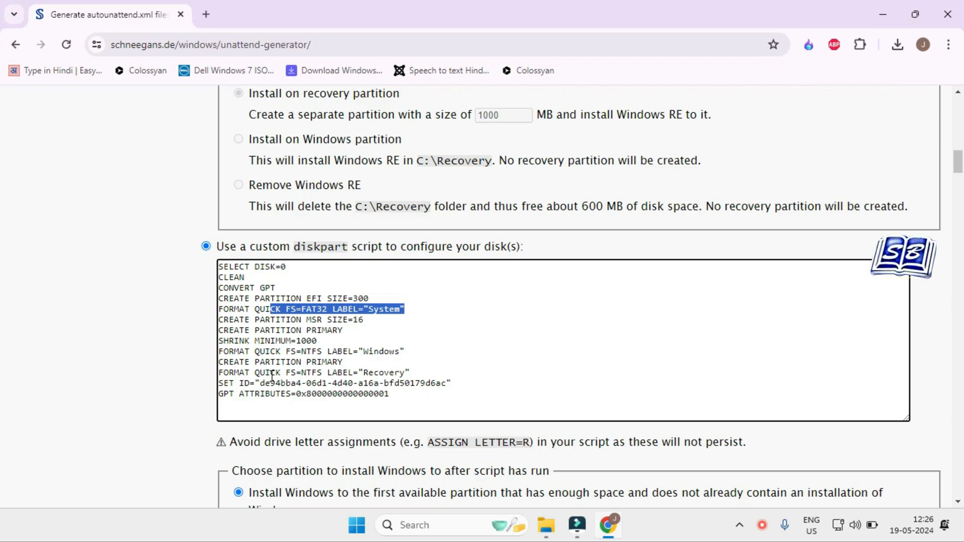
click(205, 246)
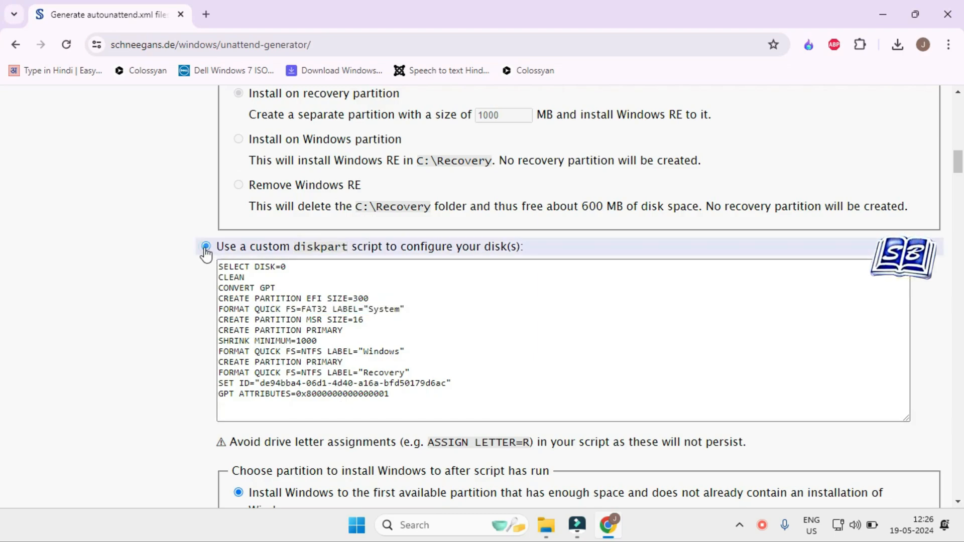
scroll(195, 279, down, 3)
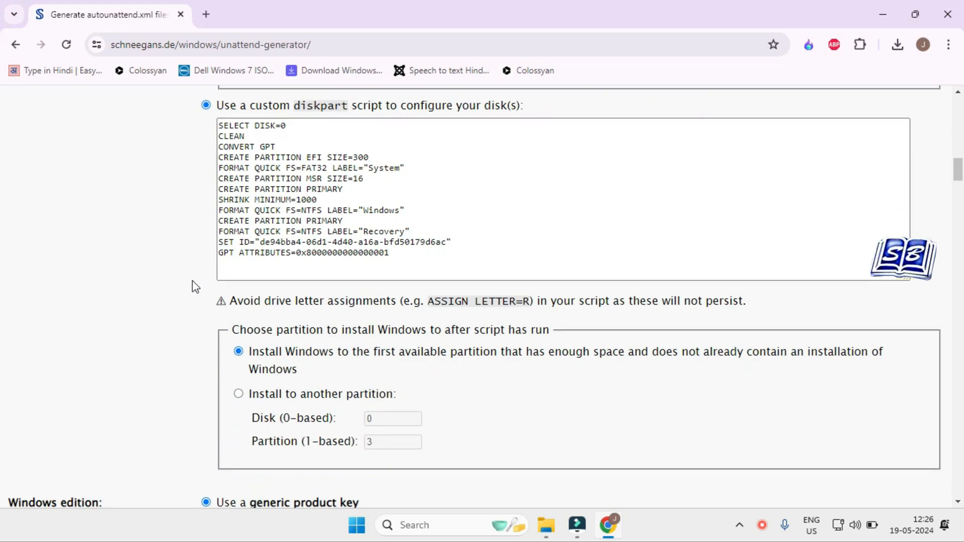
scroll(192, 282, up, 9)
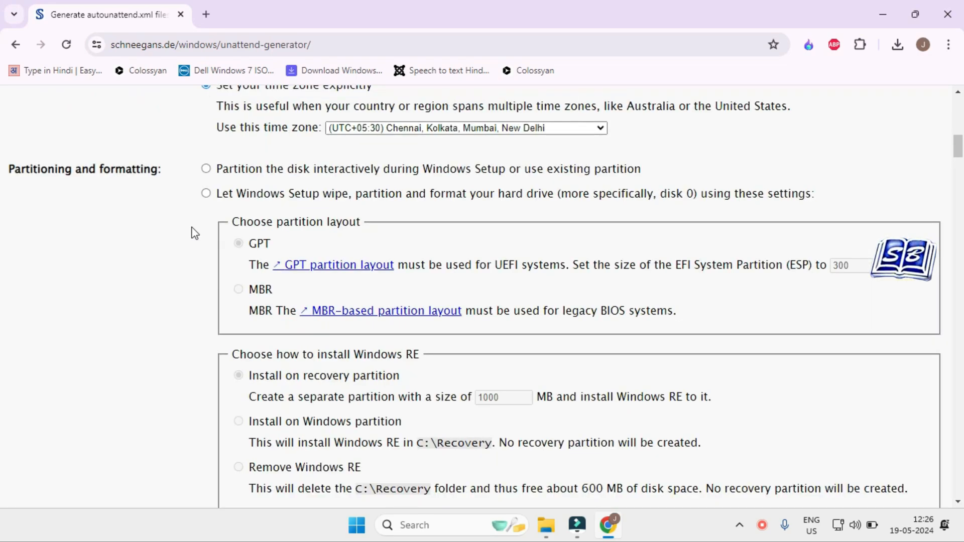
click(206, 170)
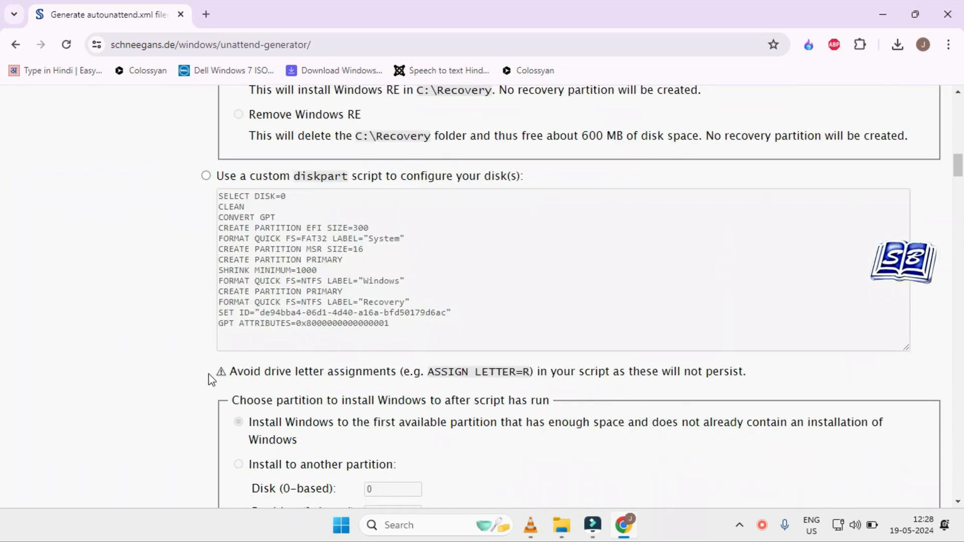
Step: Select the Pro edition for the generic product key, and switch to entering your own product key during Windows Setup
scroll(223, 324, down, 5)
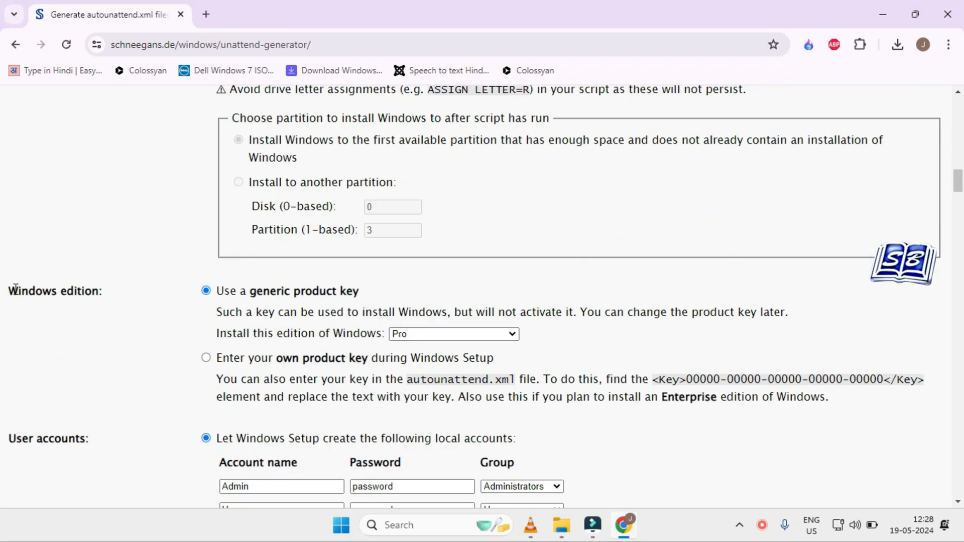
drag(13, 288, 94, 288)
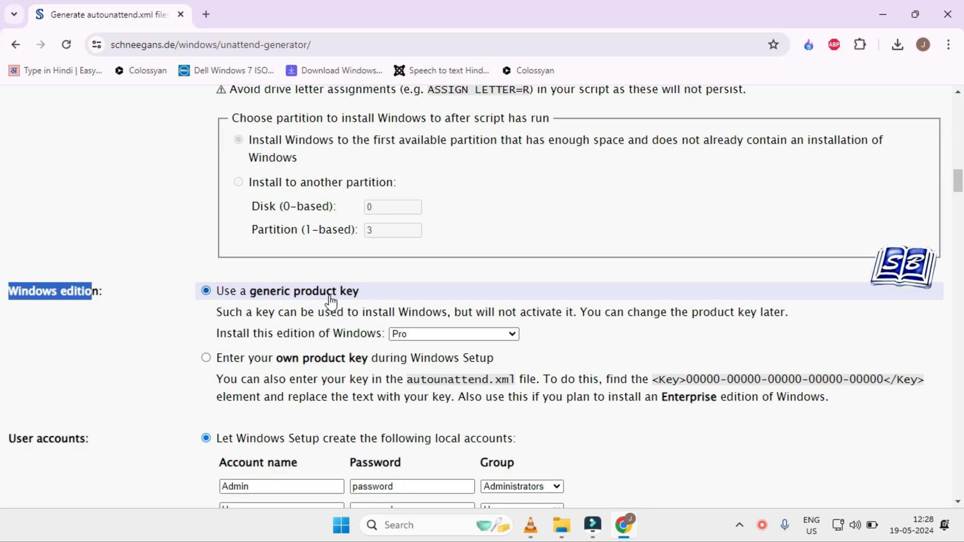
click(508, 335)
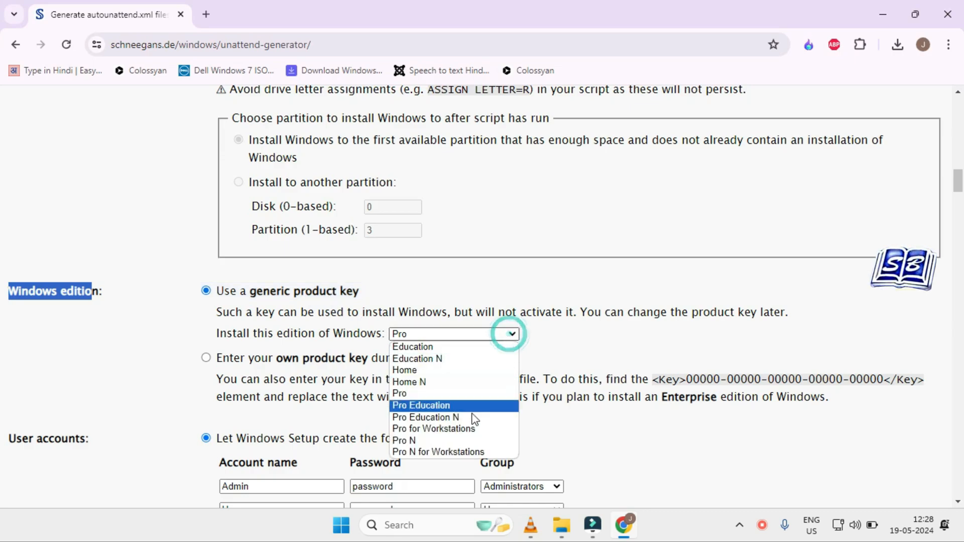
click(426, 396)
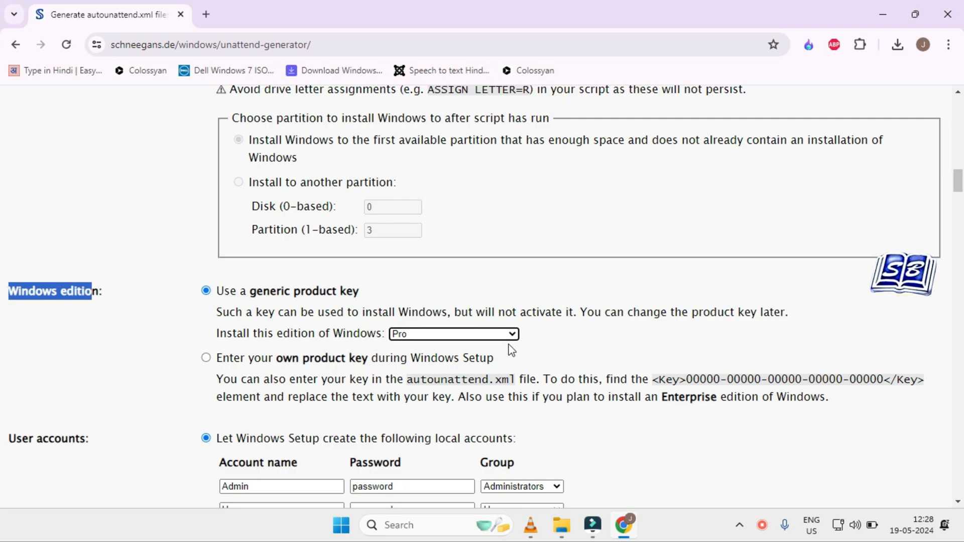
click(207, 358)
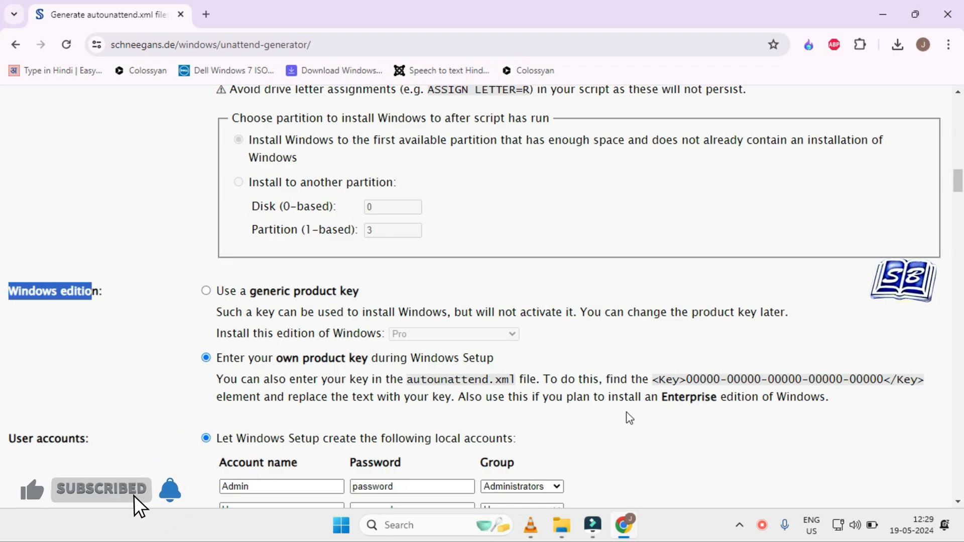
Step: Remove the second local account, User, from the accounts that Windows Setup creates
scroll(629, 417, down, 1)
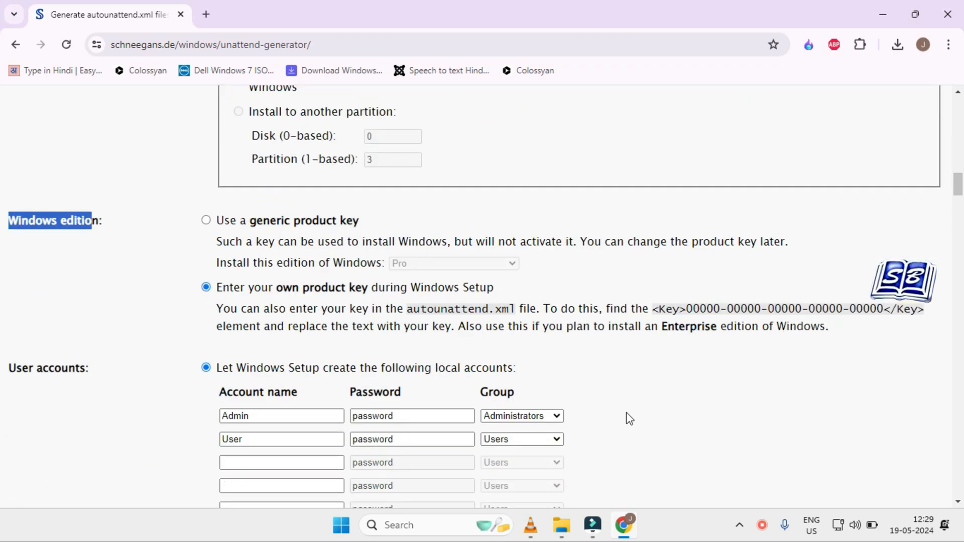
click(90, 417)
drag(13, 370, 93, 370)
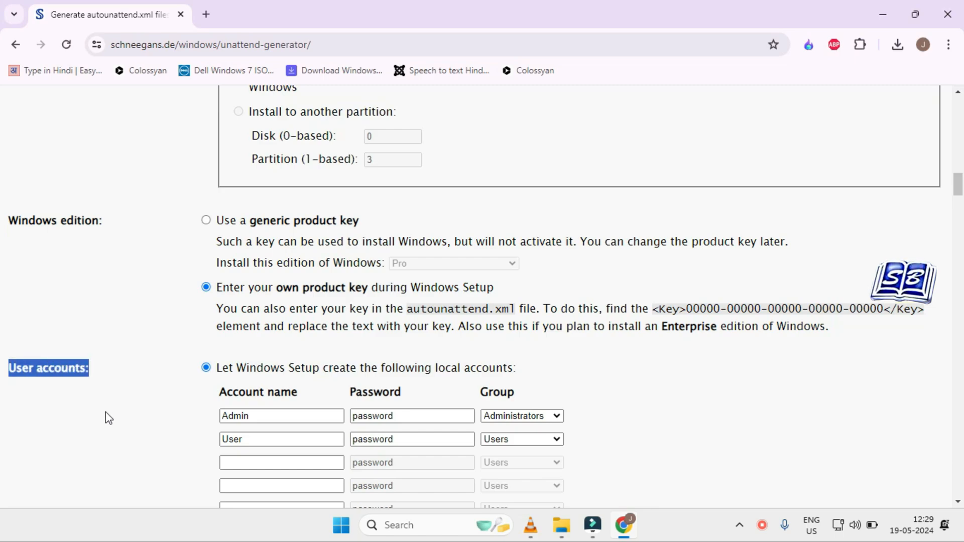
scroll(105, 415, down, 1)
click(272, 345)
click(272, 368)
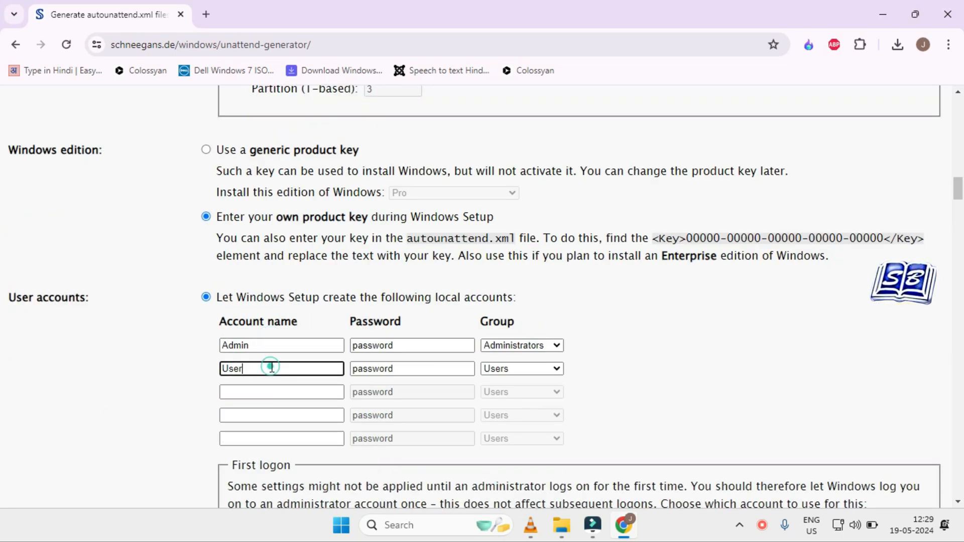
click(415, 345)
click(412, 367)
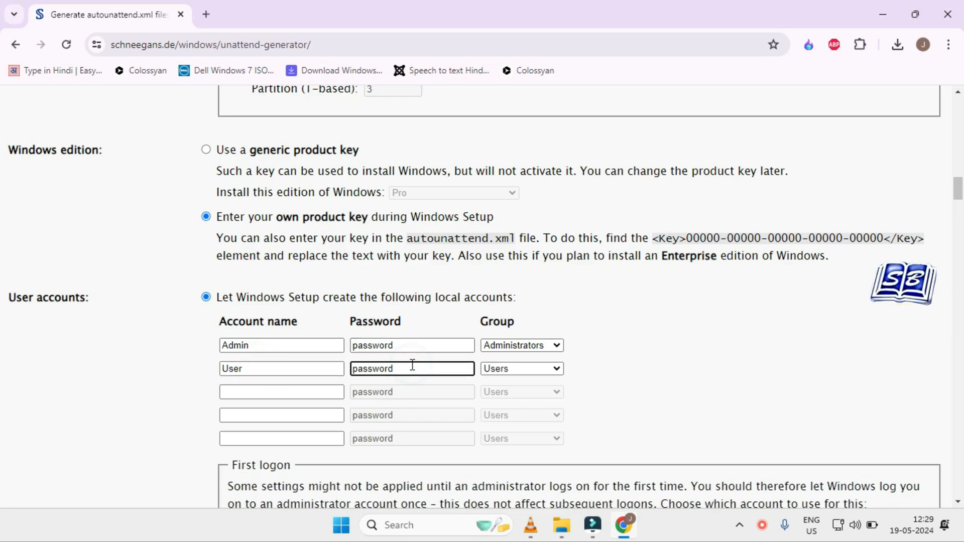
double_click(298, 369)
key(BackSpace)
click(181, 385)
Step: Clear the password of the Admin account so that it is blank
click(389, 346)
double_click(406, 345)
key(BackSpace)
click(631, 394)
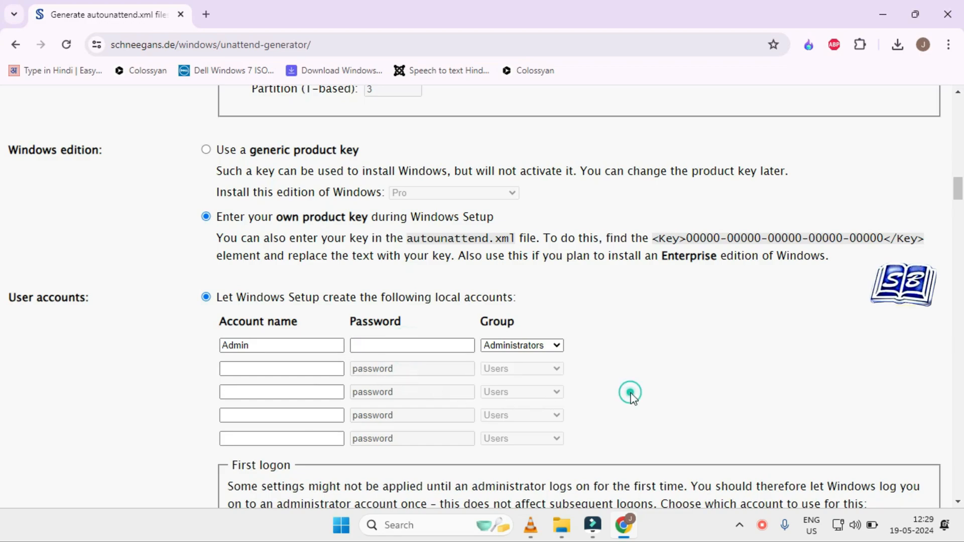
Step: Rename the administrator account as Sandybook
double_click(297, 346)
text(Sandybook)
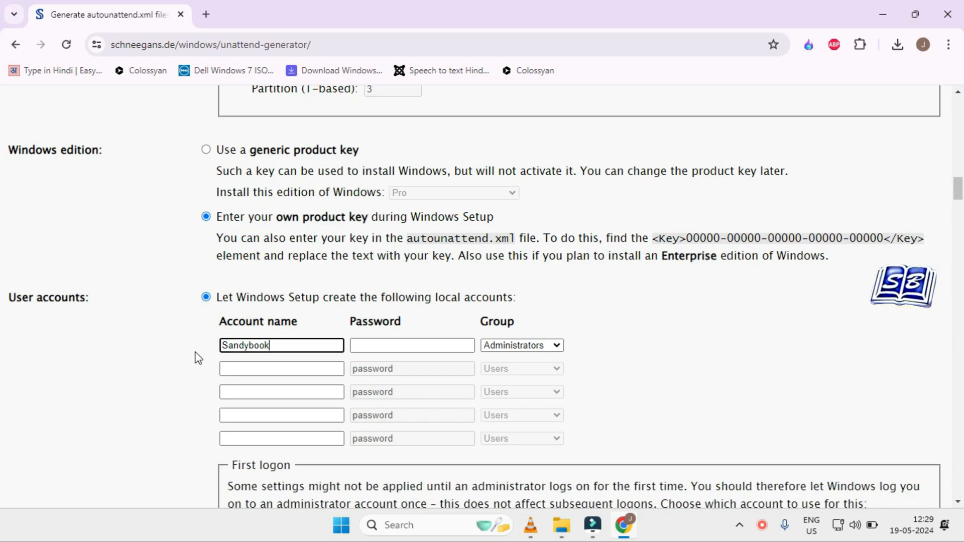
click(640, 370)
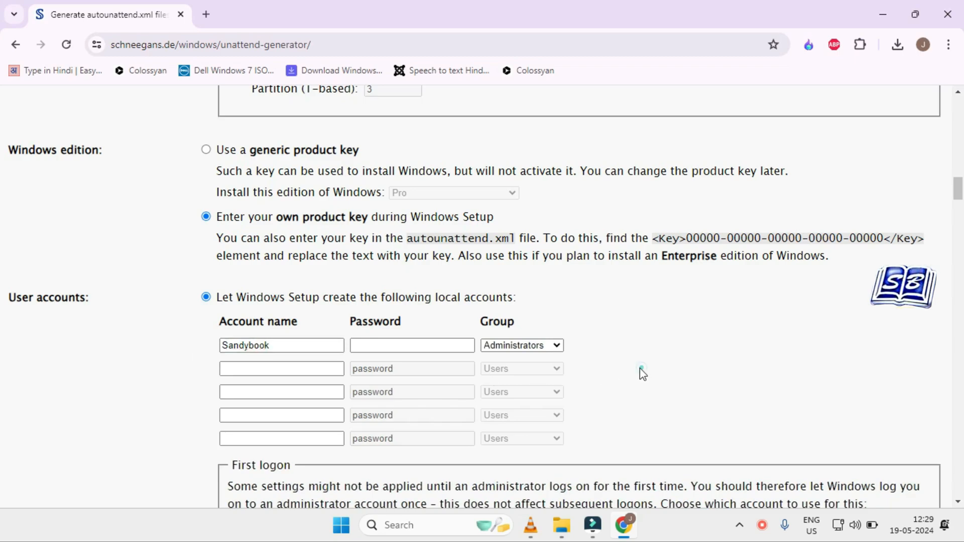
Step: Set the password expiration of the local accounts to "Passwords do not expire"
scroll(481, 370, down, 1)
scroll(485, 375, down, 1)
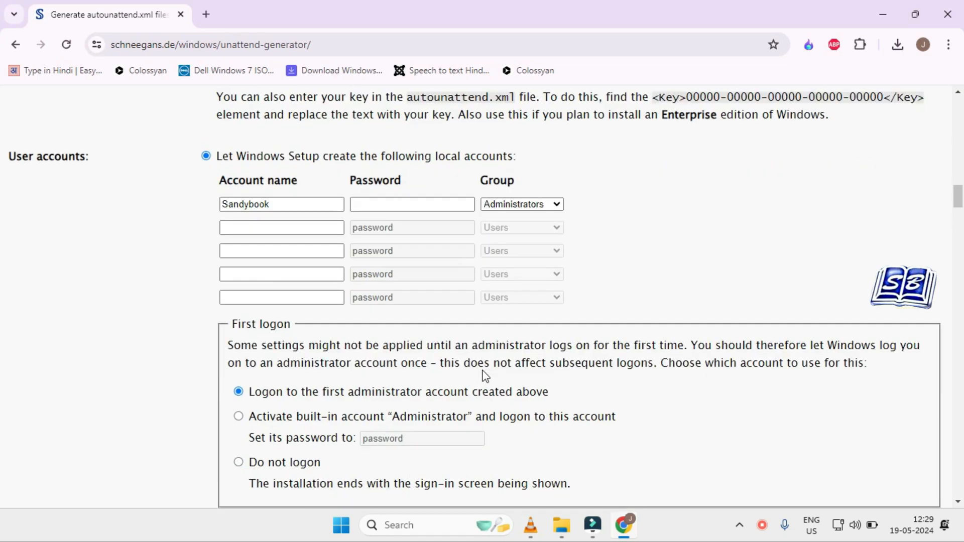
scroll(483, 370, down, 1)
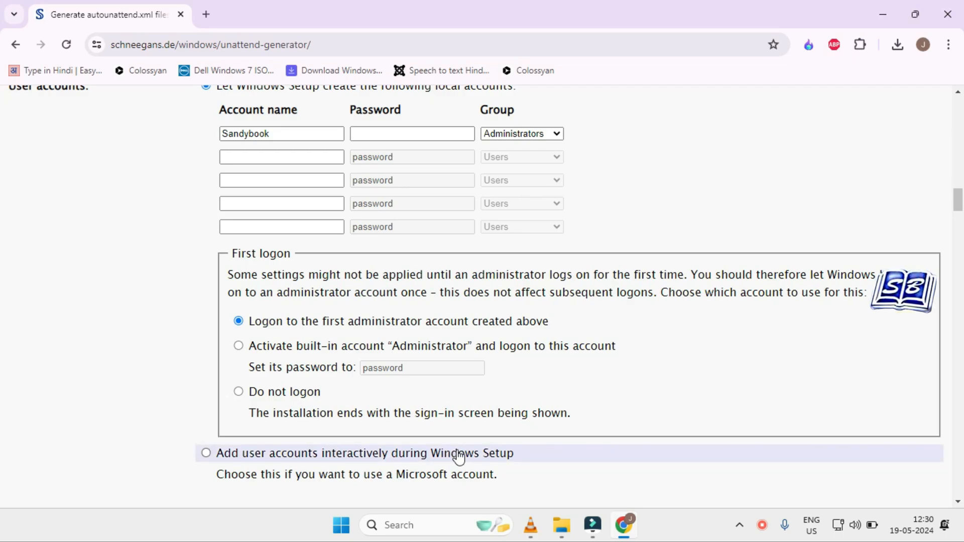
scroll(459, 457, down, 4)
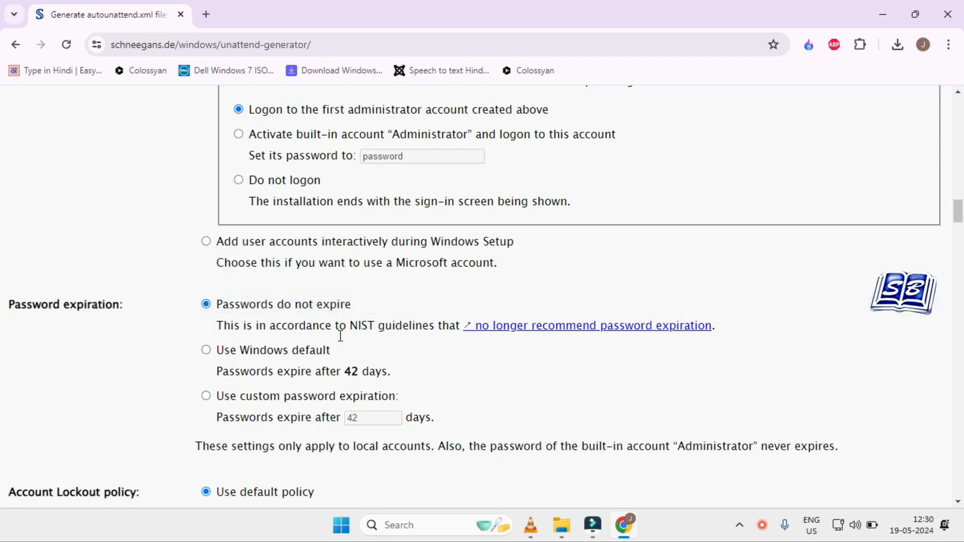
click(207, 304)
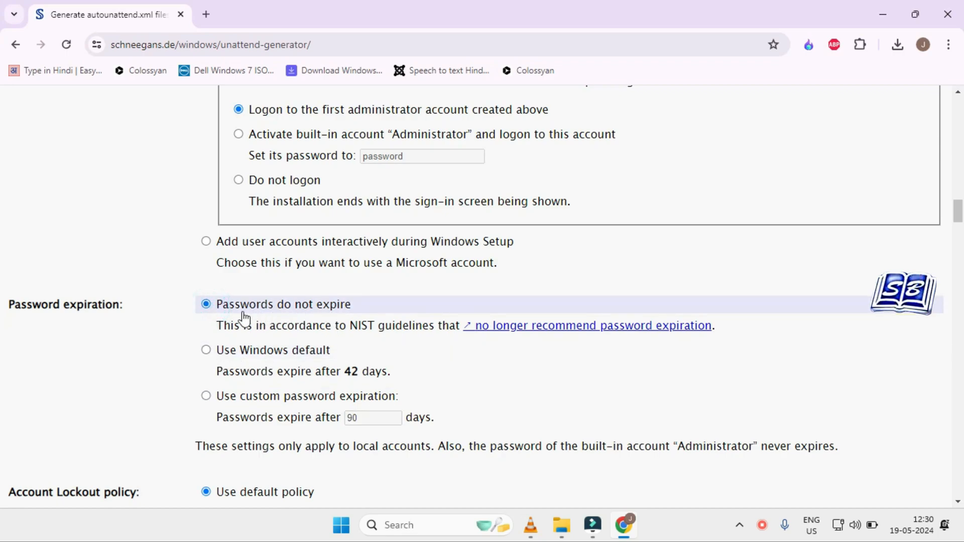
Step: Enable Remote Desktop services (RDP) in the optimizations, leaving the default account lockout policy selected
scroll(348, 318, down, 3)
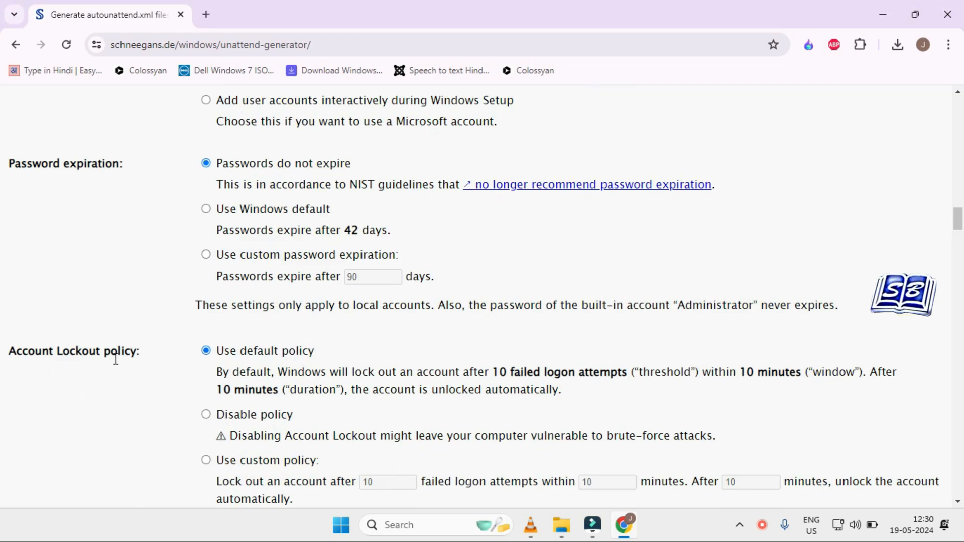
scroll(155, 369, down, 1)
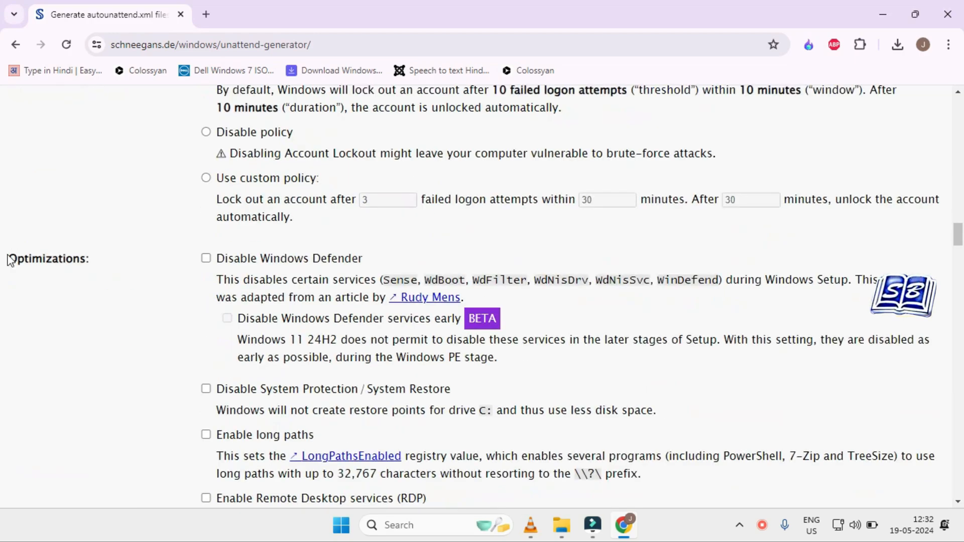
drag(8, 259, 94, 259)
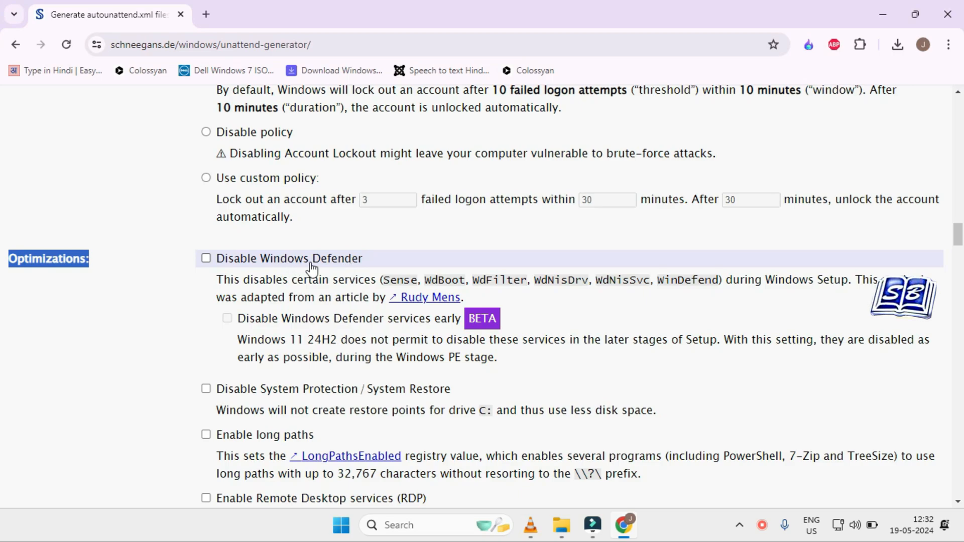
scroll(353, 268, down, 1)
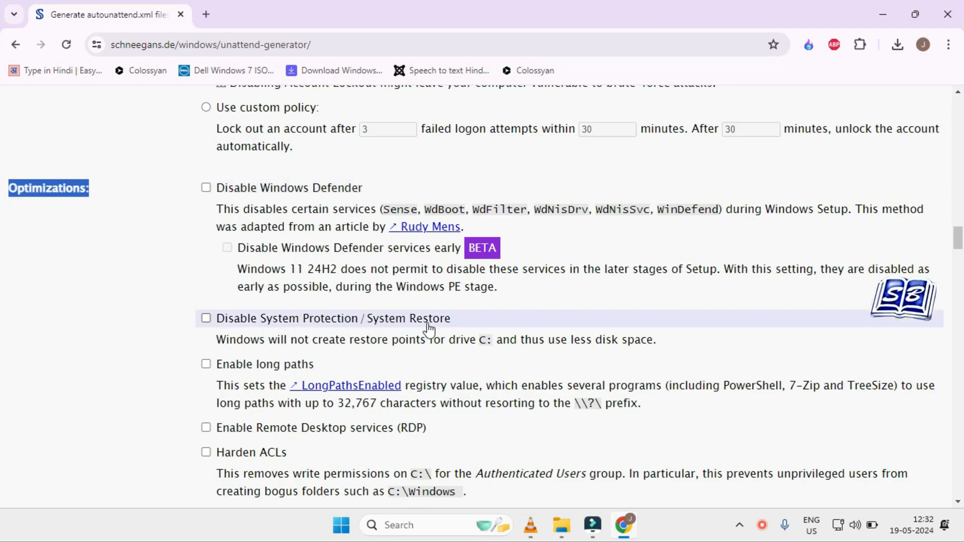
scroll(210, 361, down, 1)
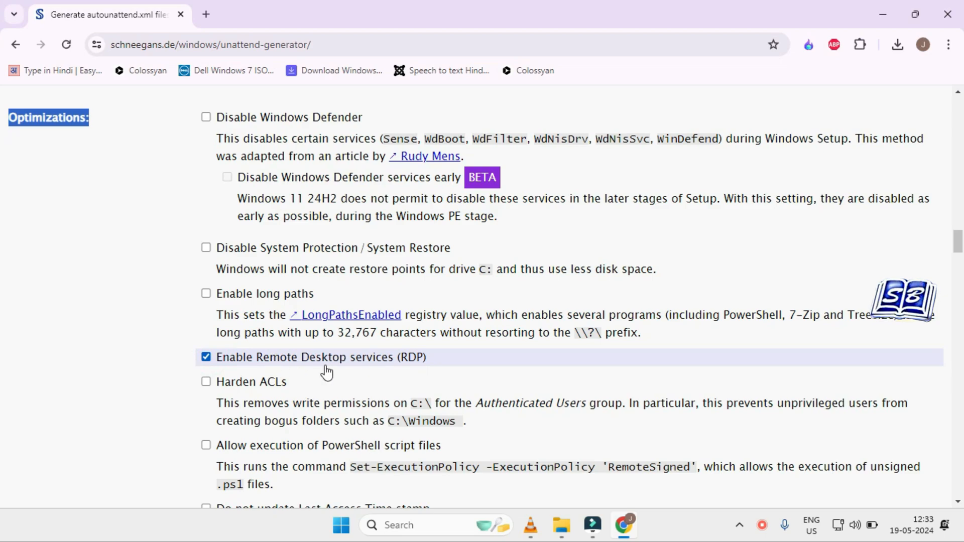
Step: Turn on the optimizations that disable app suggestions, disable widgets and prevent device encryption
scroll(325, 372, down, 5)
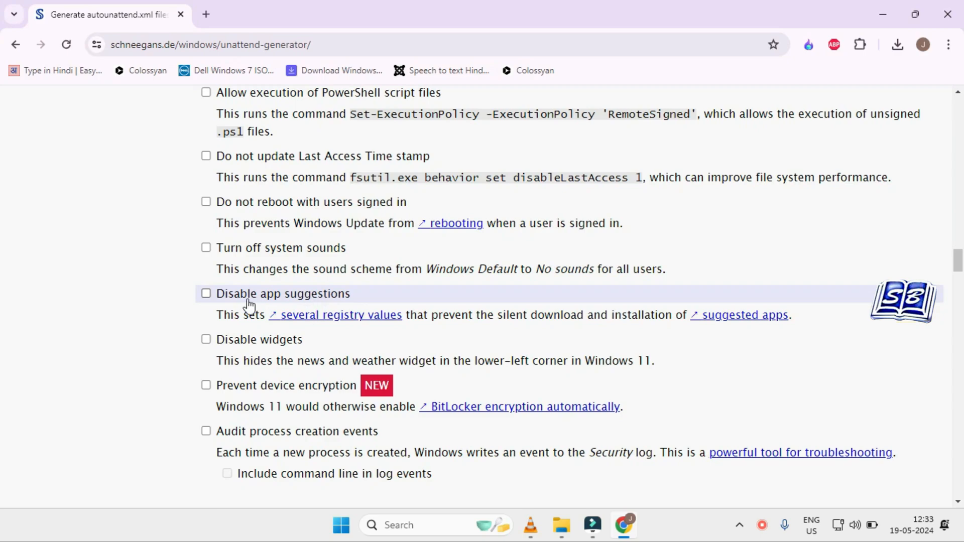
click(207, 295)
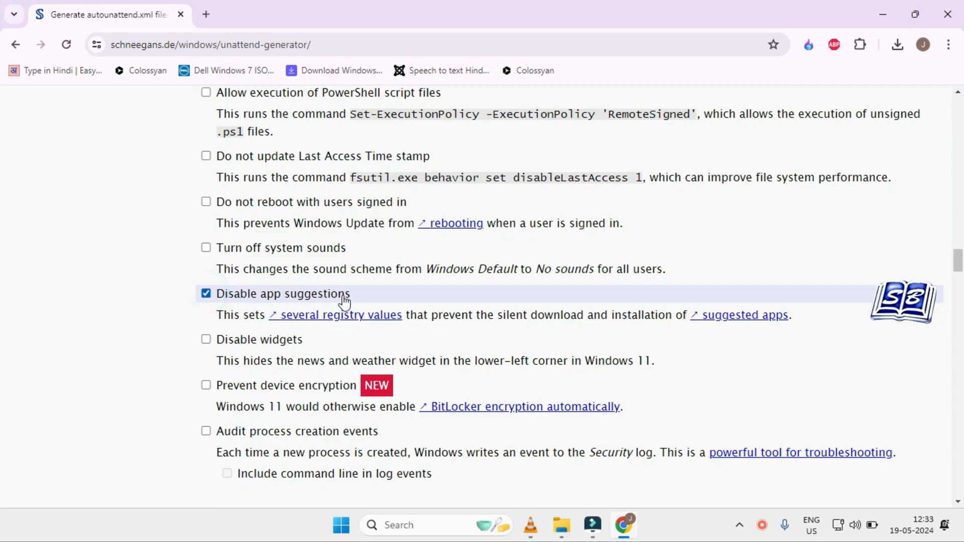
click(206, 340)
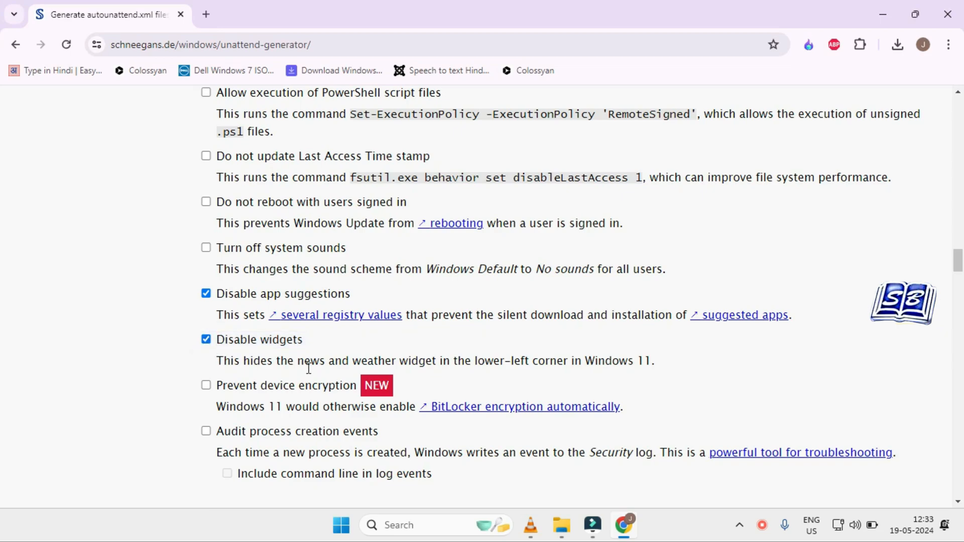
scroll(301, 352, down, 1)
click(207, 316)
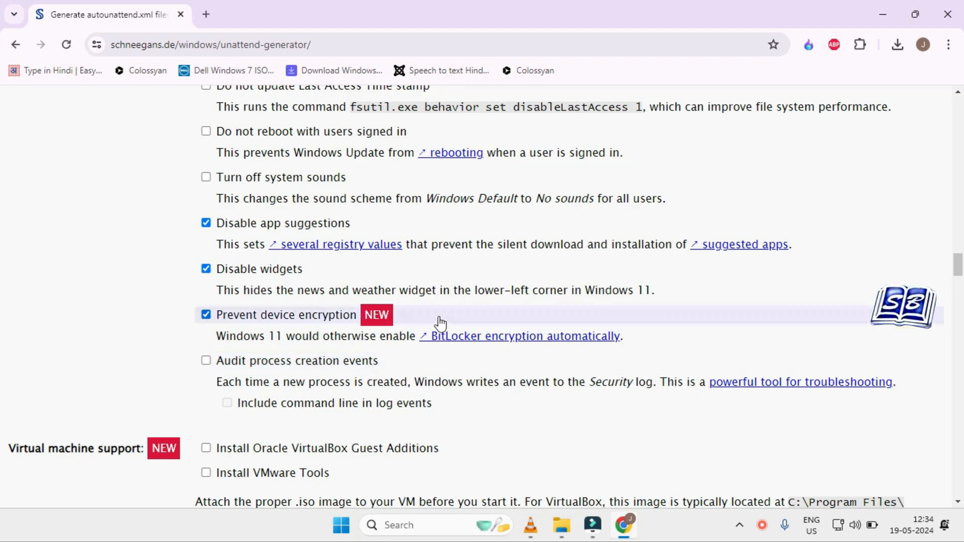
Step: Examine the forum, Reddit and Tom's Hardware pages about Windows 11 24H2 enabling BitLocker encryption for everyone
drag(663, 330, 226, 335)
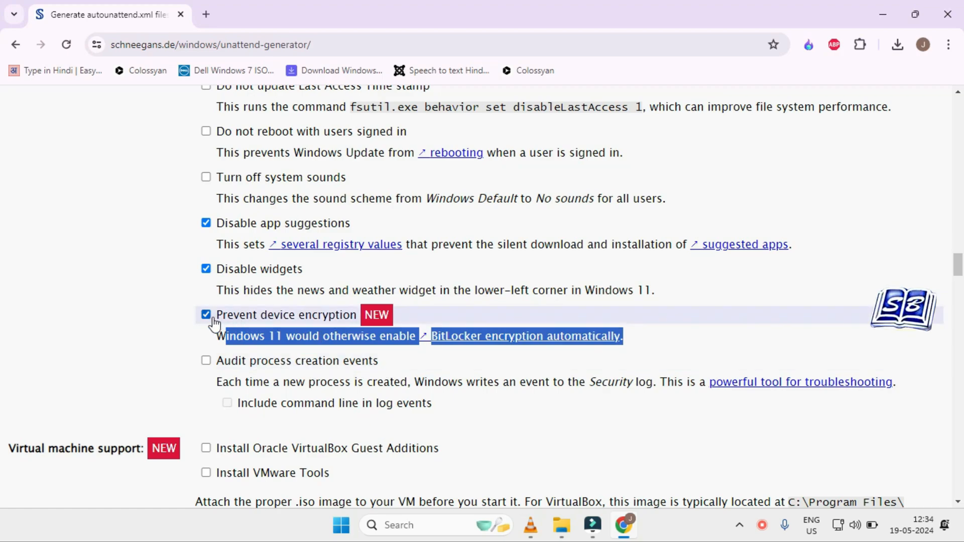
click(678, 533)
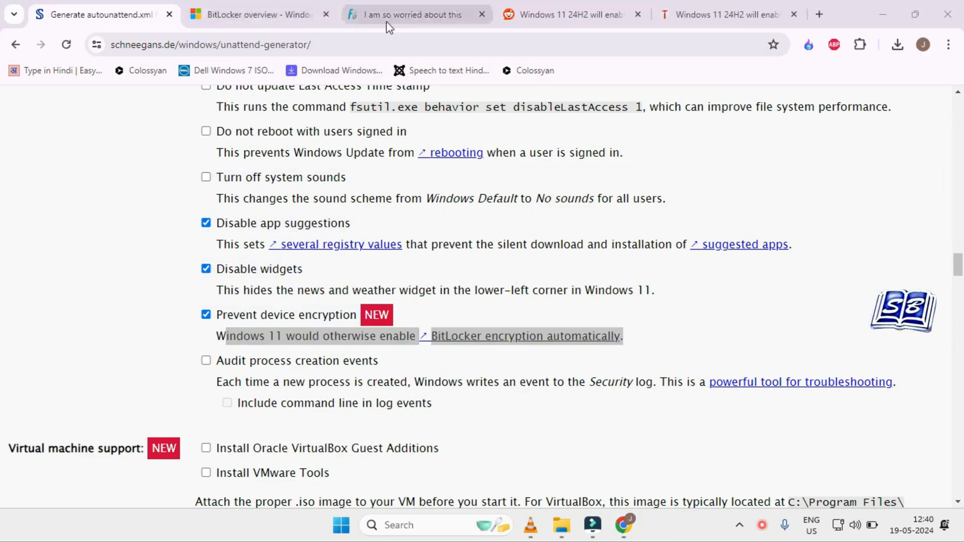
click(408, 15)
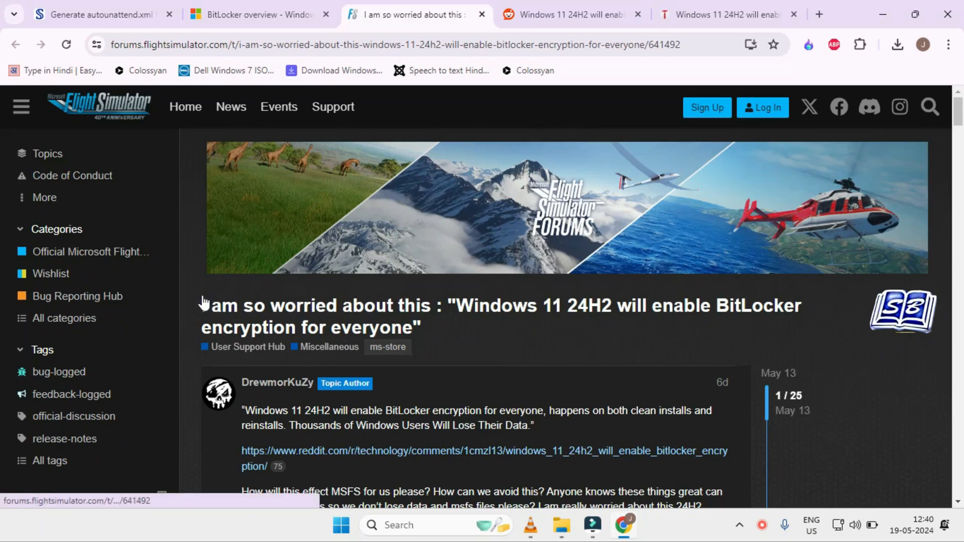
drag(203, 305, 758, 316)
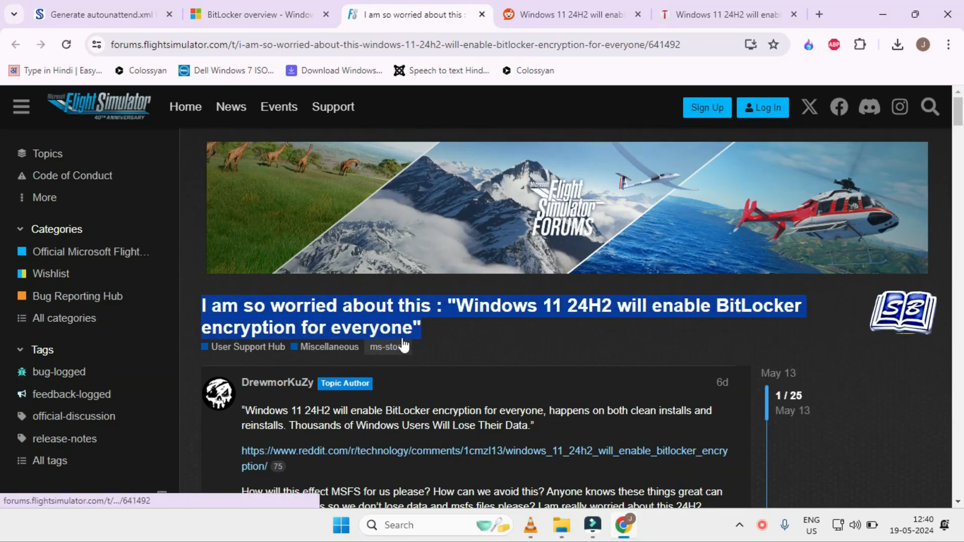
click(543, 16)
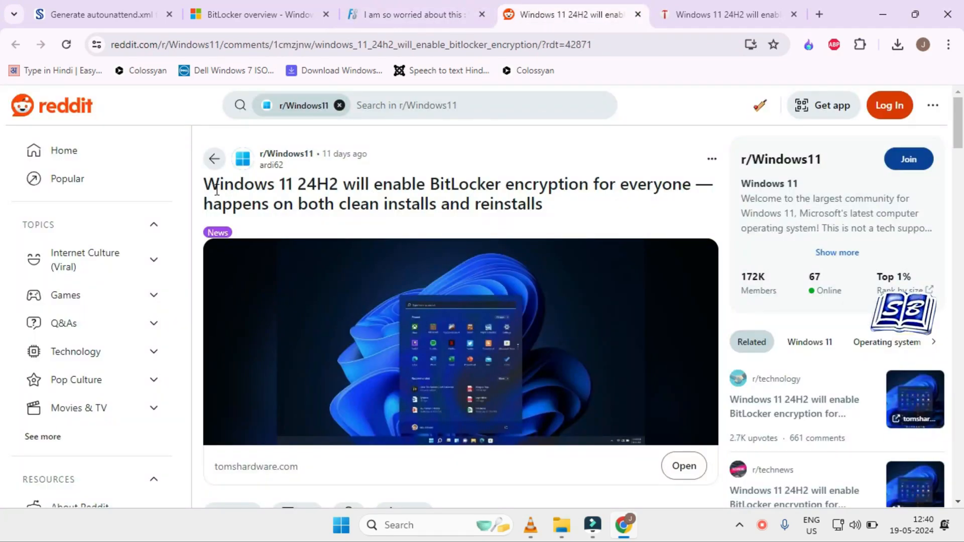
drag(206, 183, 681, 203)
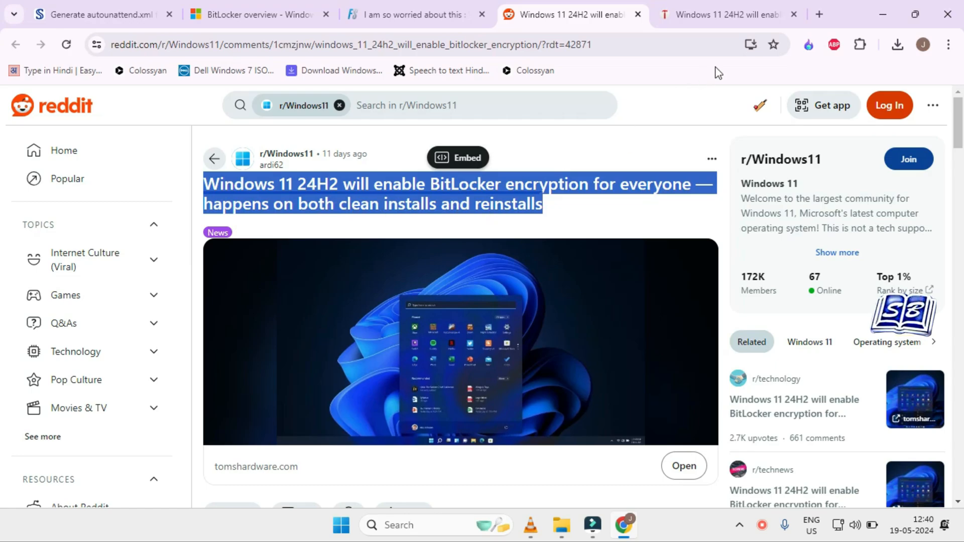
click(708, 19)
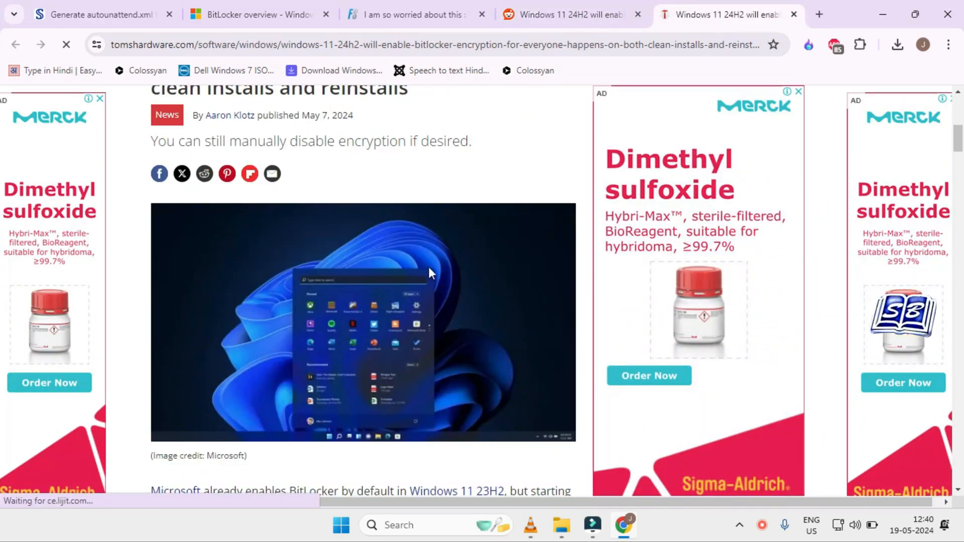
scroll(501, 217, down, 4)
scroll(427, 273, down, 7)
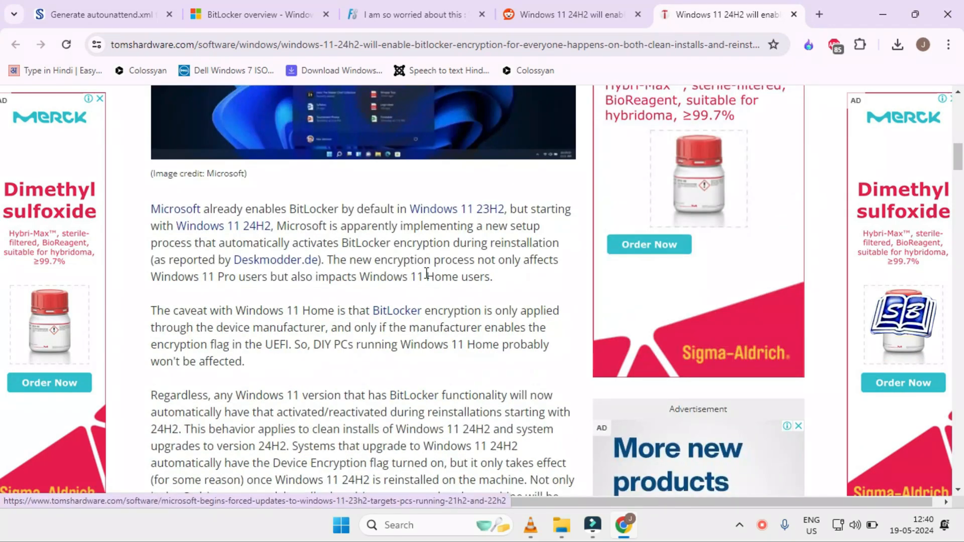
scroll(432, 269, up, 6)
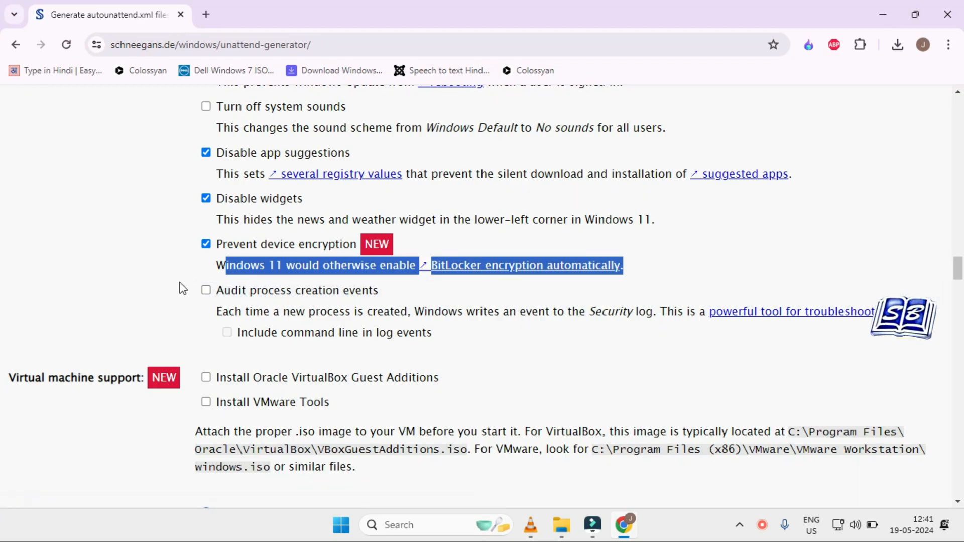
Step: Try configuring Wi-Fi with predefined settings, and choose to skip Wi-Fi configuration instead
click(112, 287)
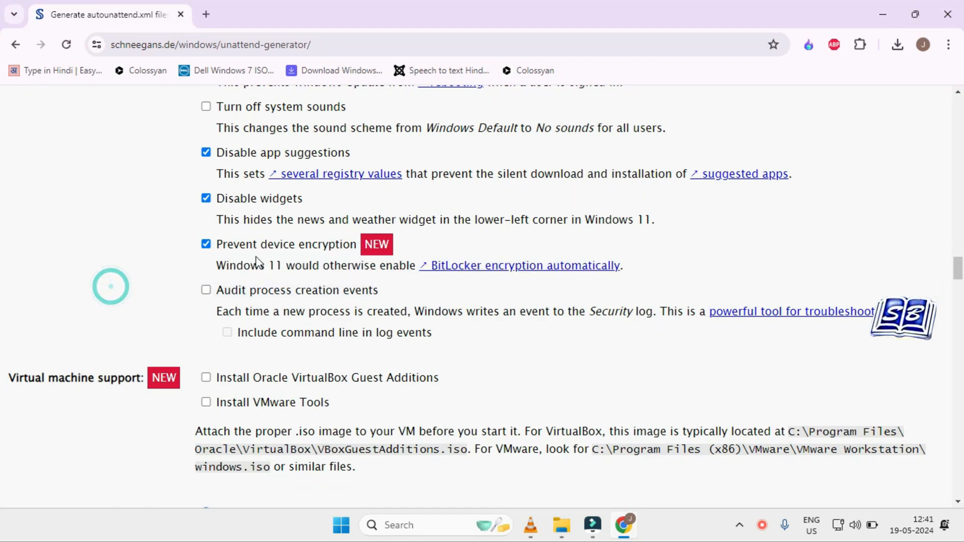
scroll(383, 349, down, 3)
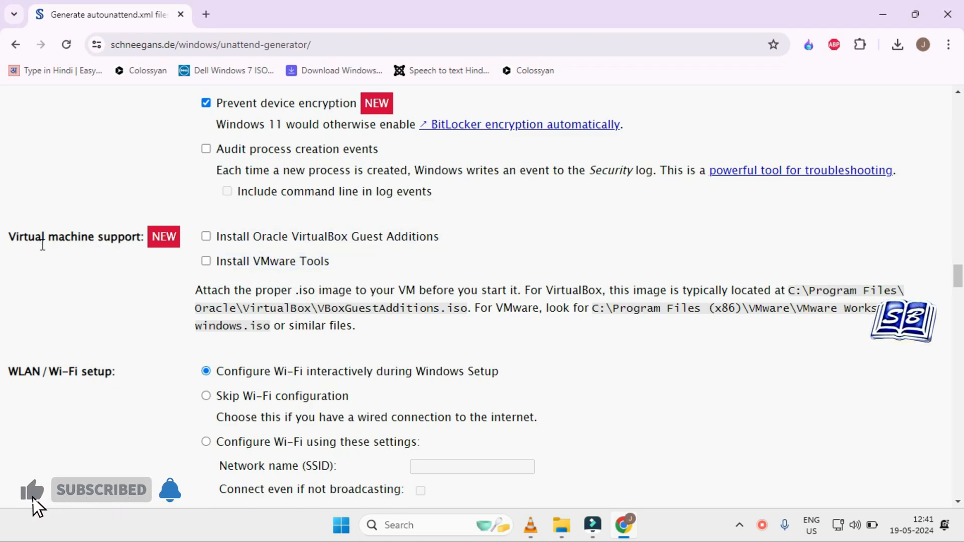
drag(142, 237, 52, 243)
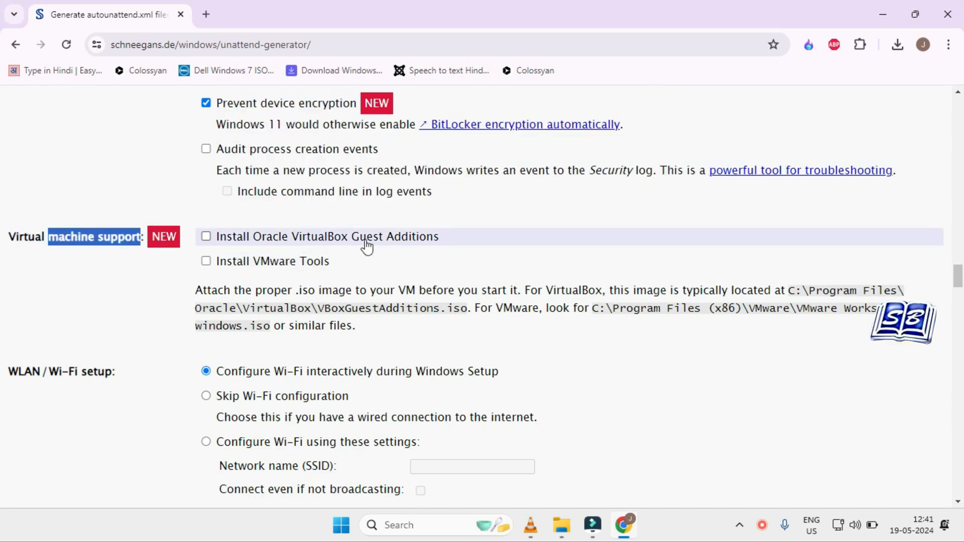
scroll(74, 295, down, 3)
drag(9, 229, 121, 235)
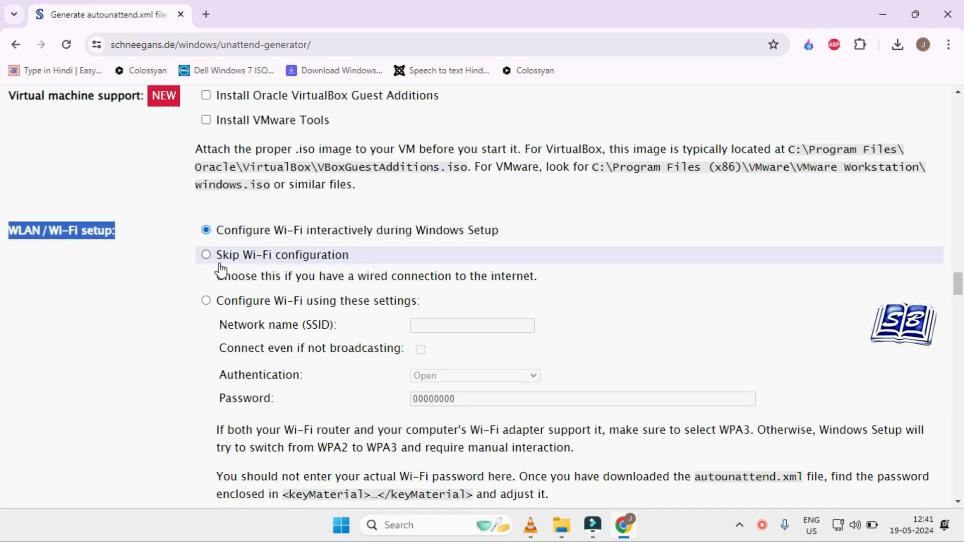
click(381, 301)
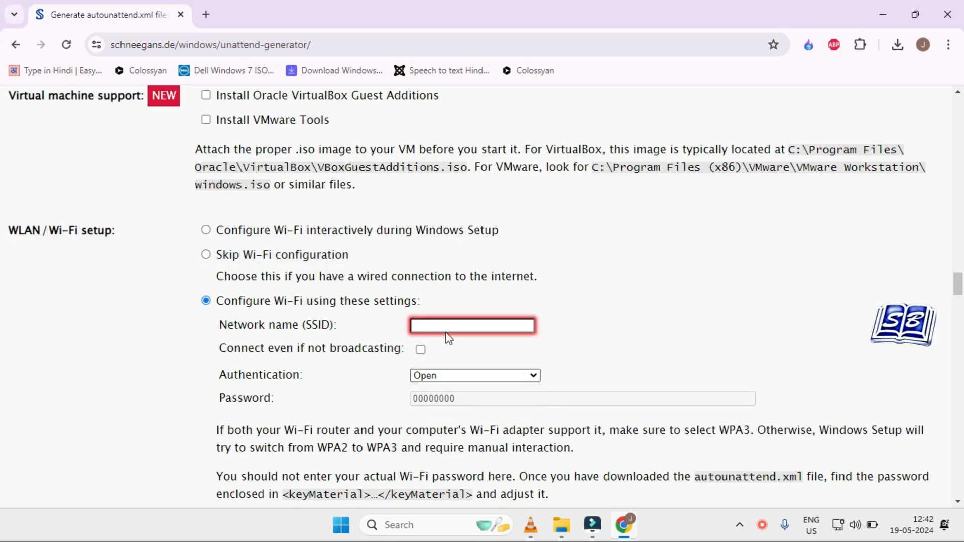
click(206, 256)
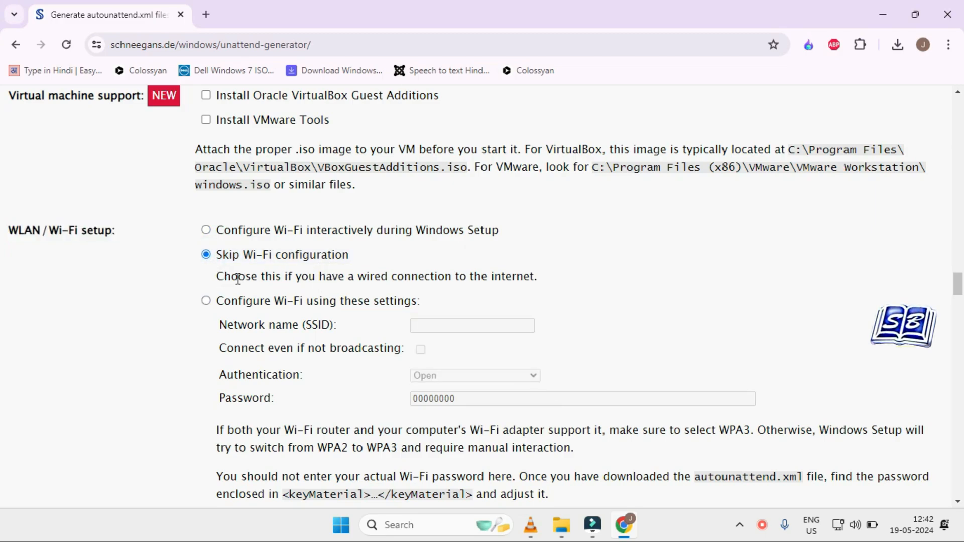
Step: Mark OneDrive, Outlook for Windows and People for removal in the bloatware list
scroll(291, 275, down, 8)
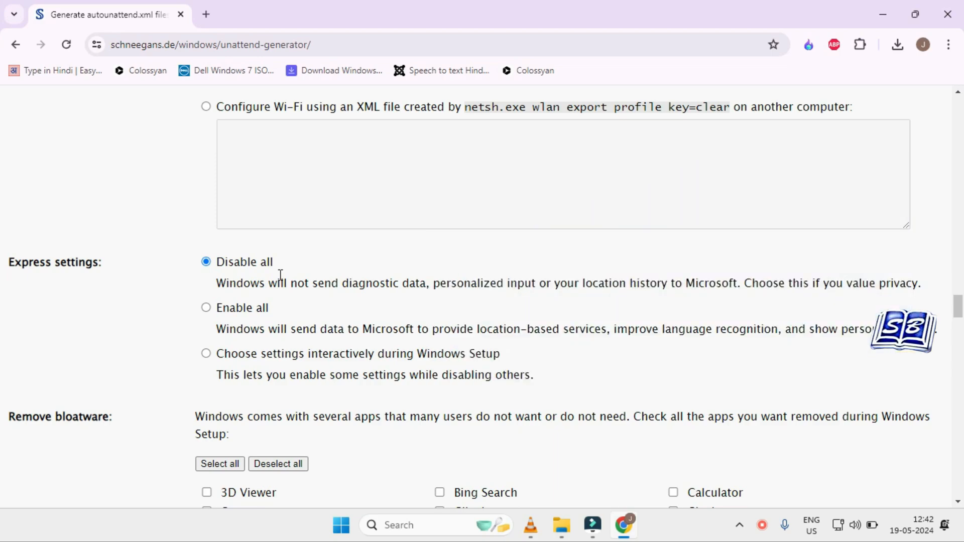
scroll(280, 275, down, 3)
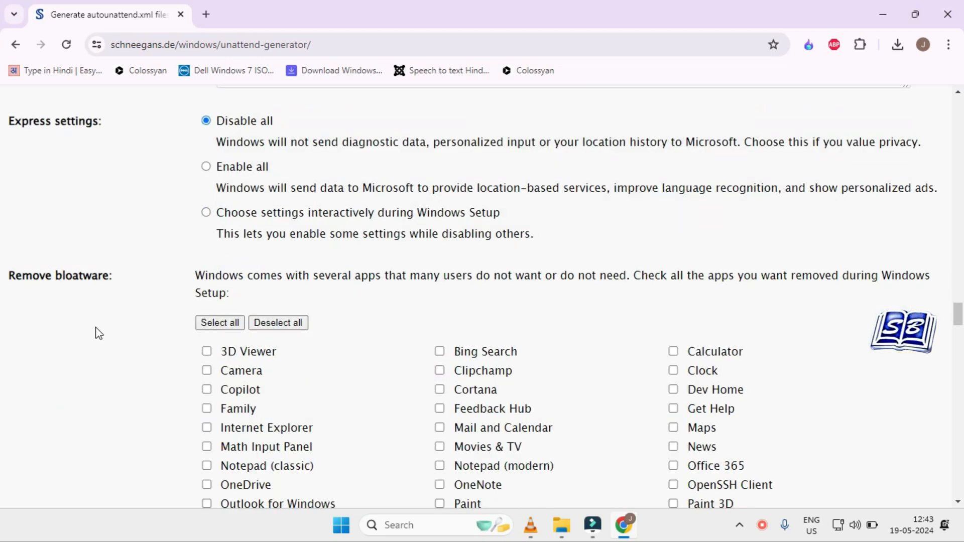
drag(2, 282, 151, 282)
click(149, 278)
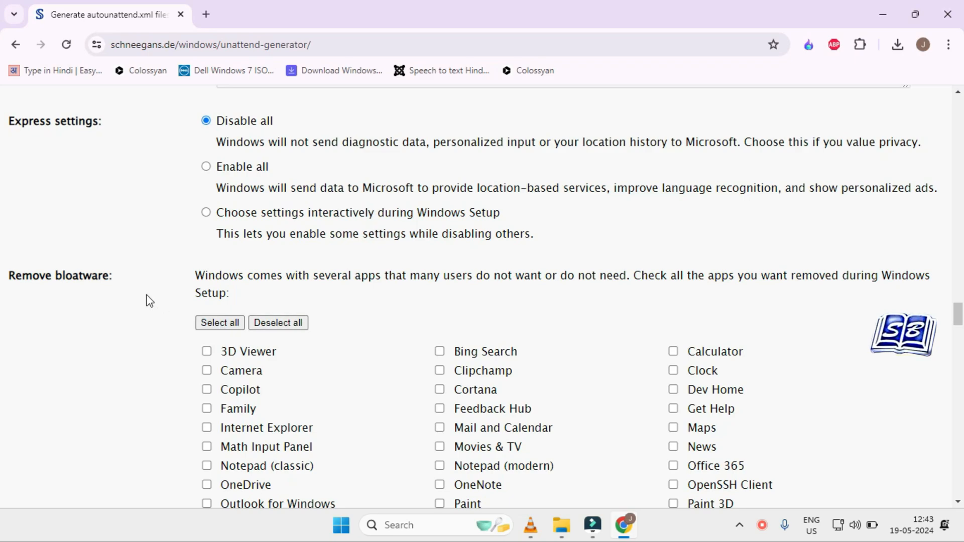
scroll(342, 354, down, 1)
scroll(342, 355, down, 1)
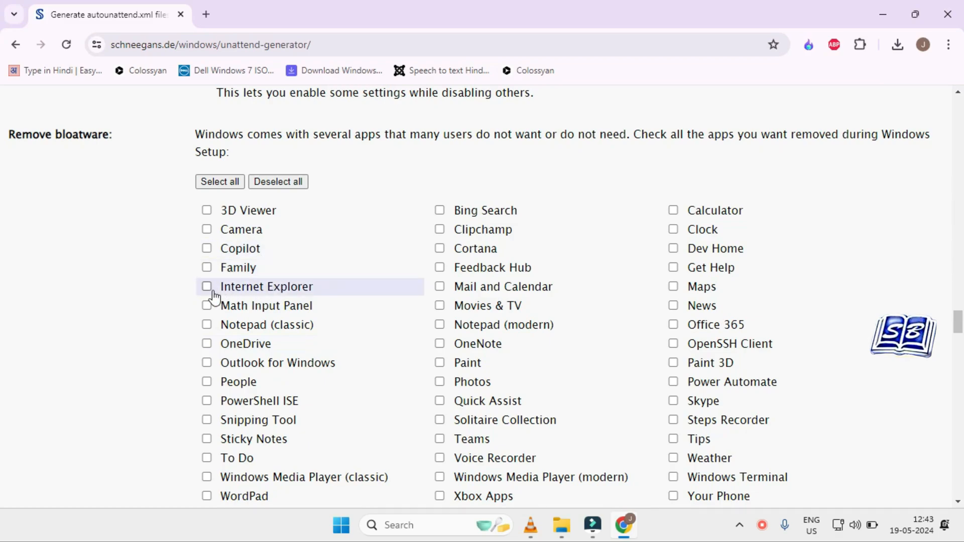
click(206, 344)
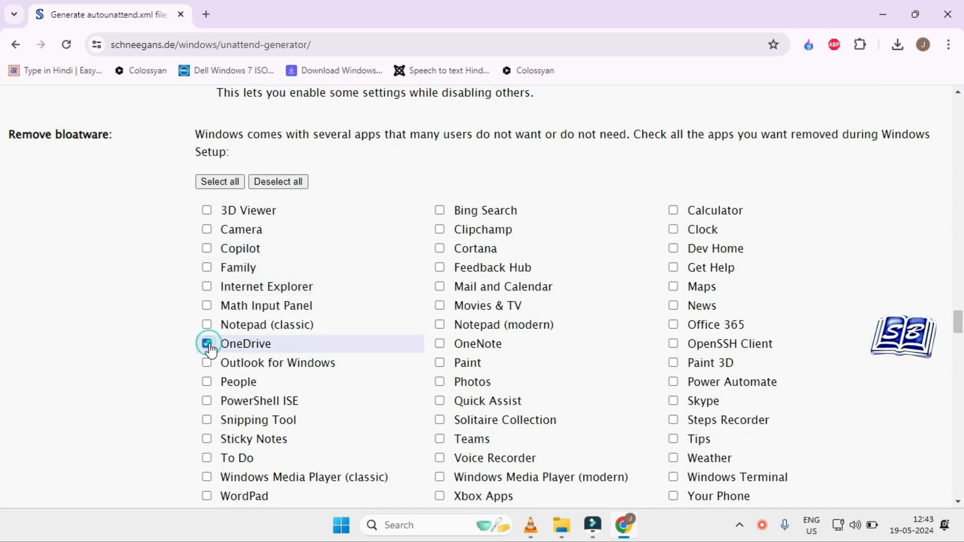
scroll(211, 302, down, 1)
click(207, 293)
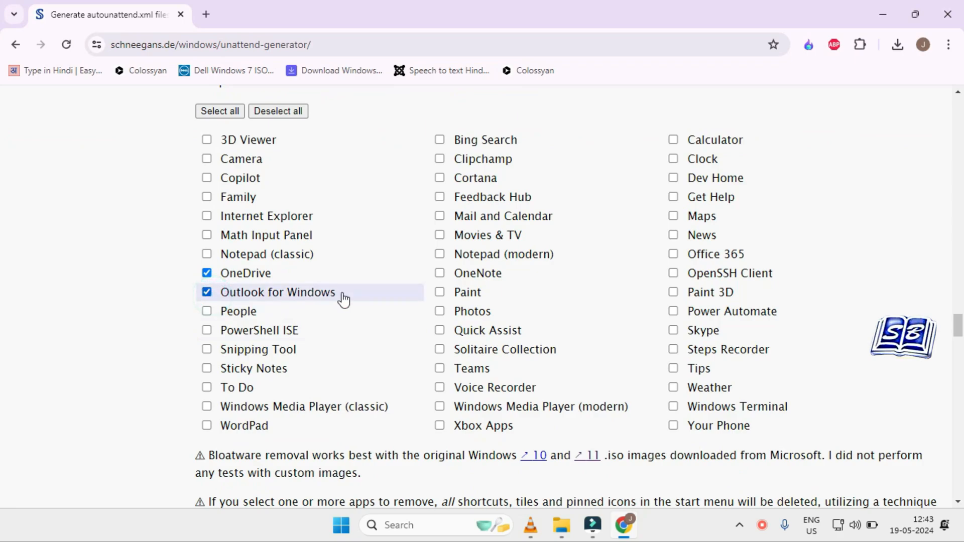
click(209, 314)
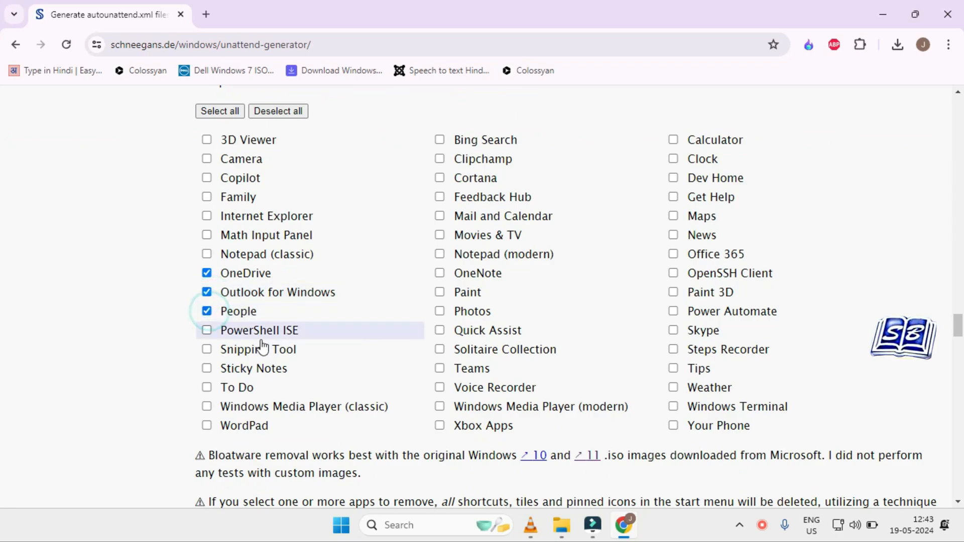
Step: Mark Bing Search, Clipchamp, Cortana, Feedback Hub, Movies & TV, Solitaire Collection, Teams and Xbox Apps for removal as bloatware
click(442, 141)
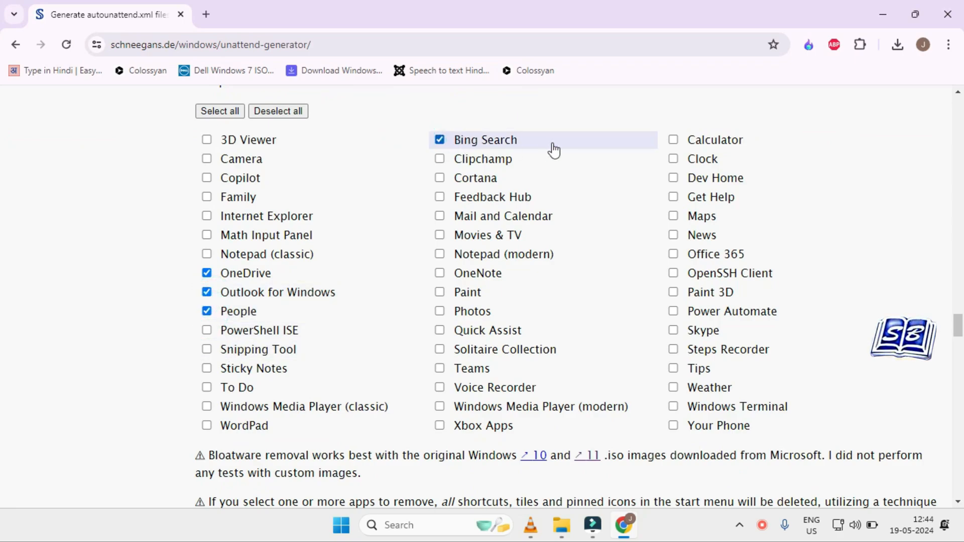
click(440, 160)
click(440, 178)
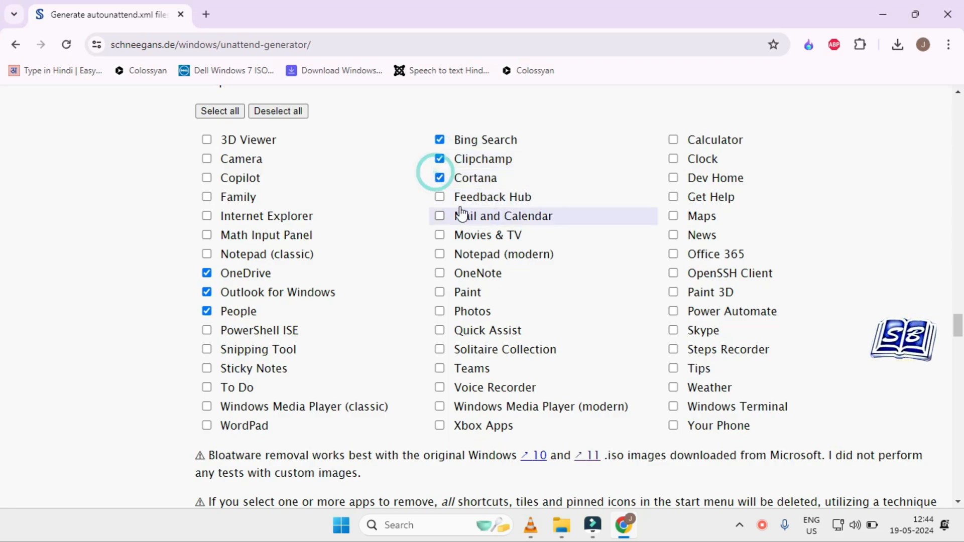
Step: Mark News, Office 365, Skype, Steps Recorder, Weather and Your Phone for removal as bloatware
click(674, 235)
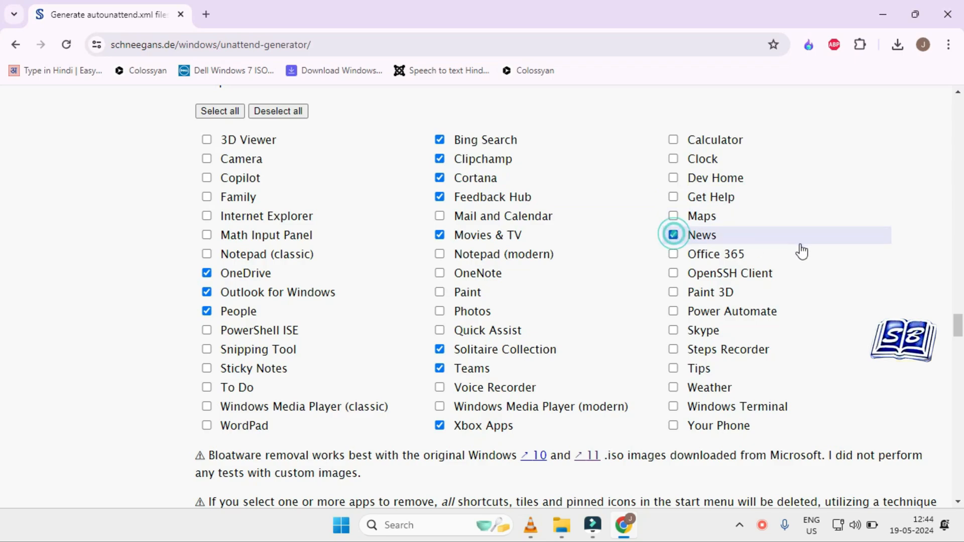
click(673, 254)
click(673, 330)
click(674, 350)
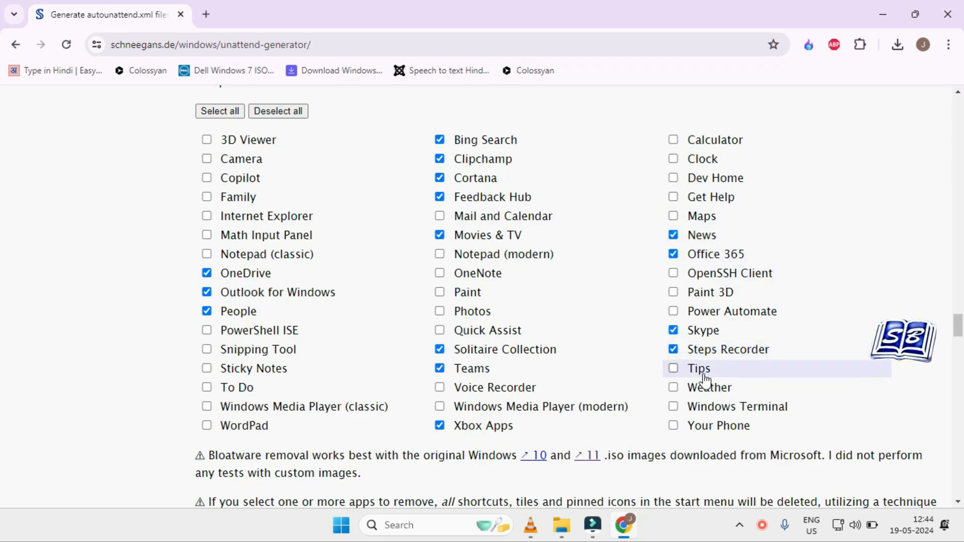
click(673, 387)
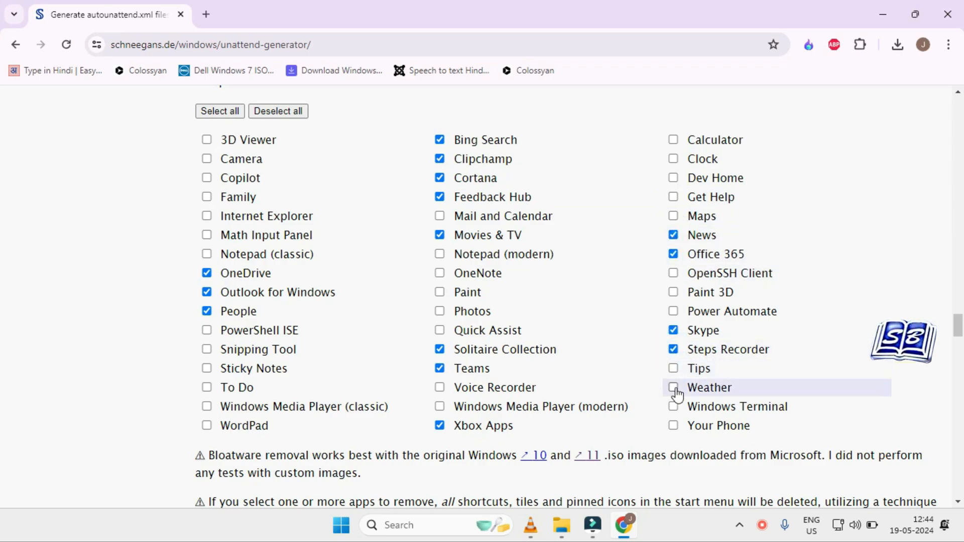
click(682, 425)
Step: Review the bloatware removal notes and the custom scripts section for the system context before user accounts are created
scroll(613, 368, down, 1)
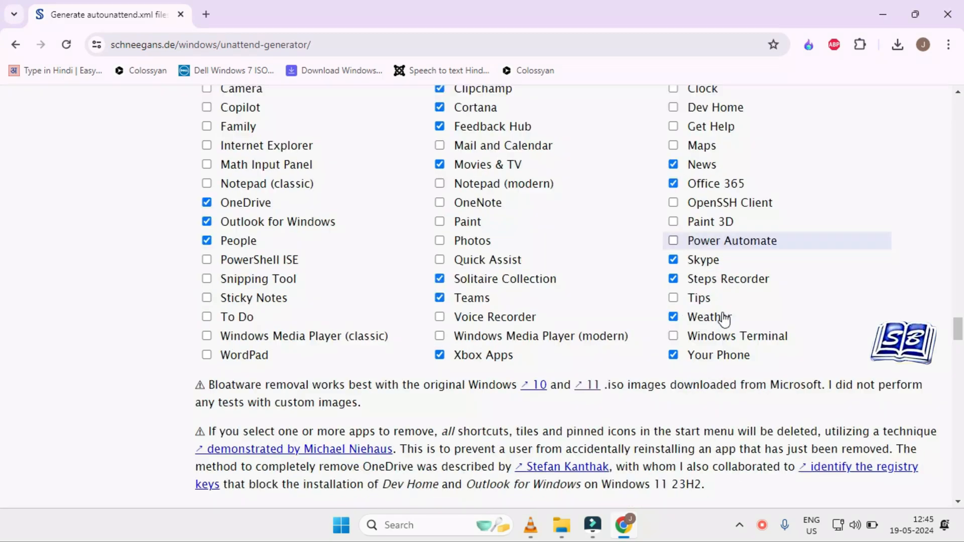
scroll(761, 337, down, 1)
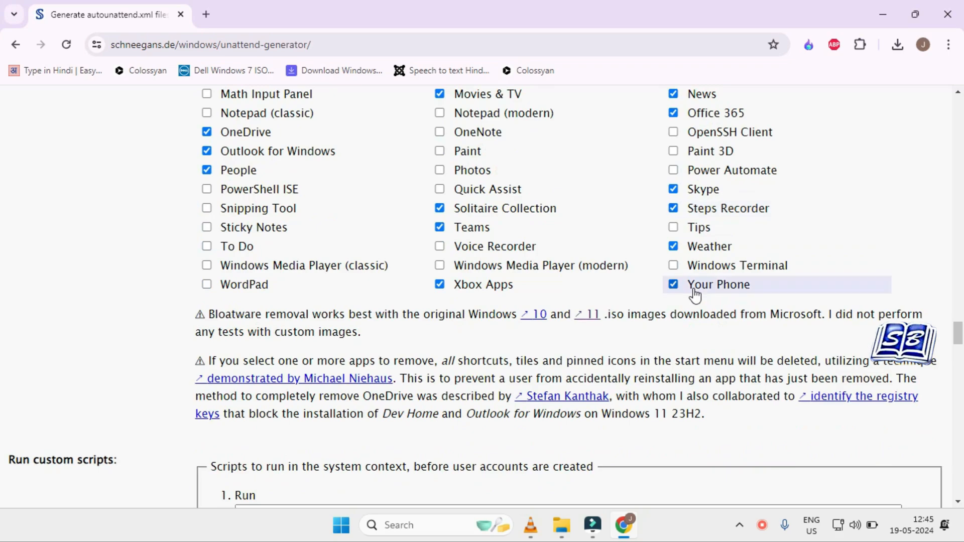
scroll(755, 233, down, 1)
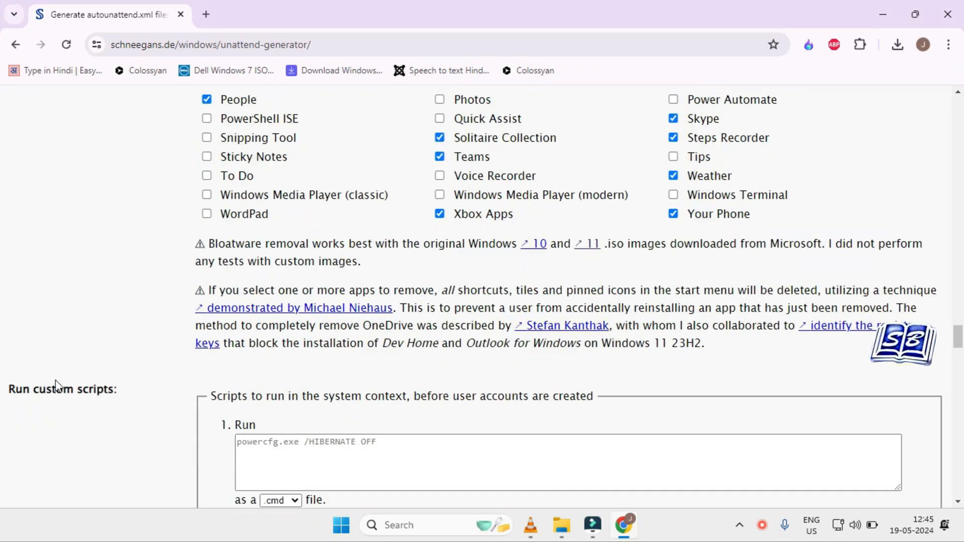
drag(14, 384, 114, 389)
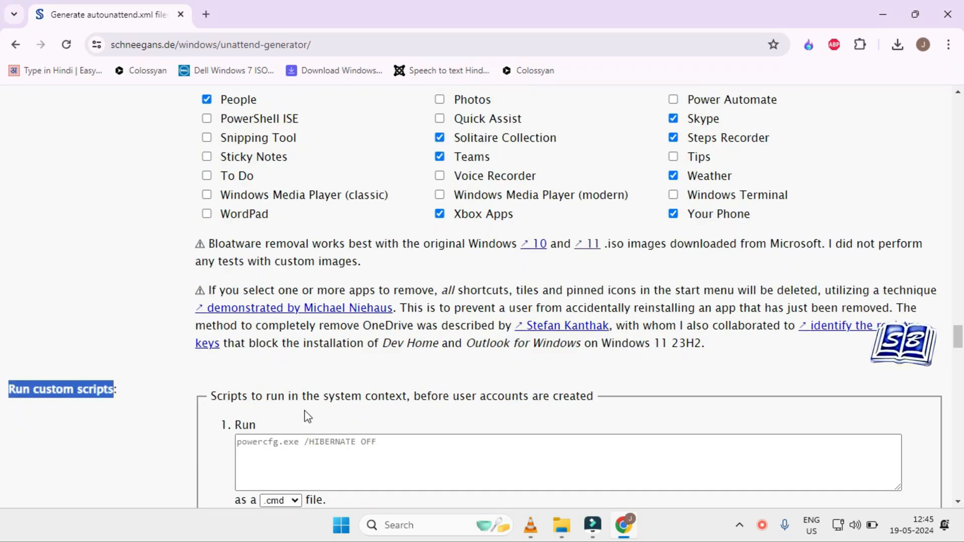
click(303, 396)
drag(303, 396, 599, 401)
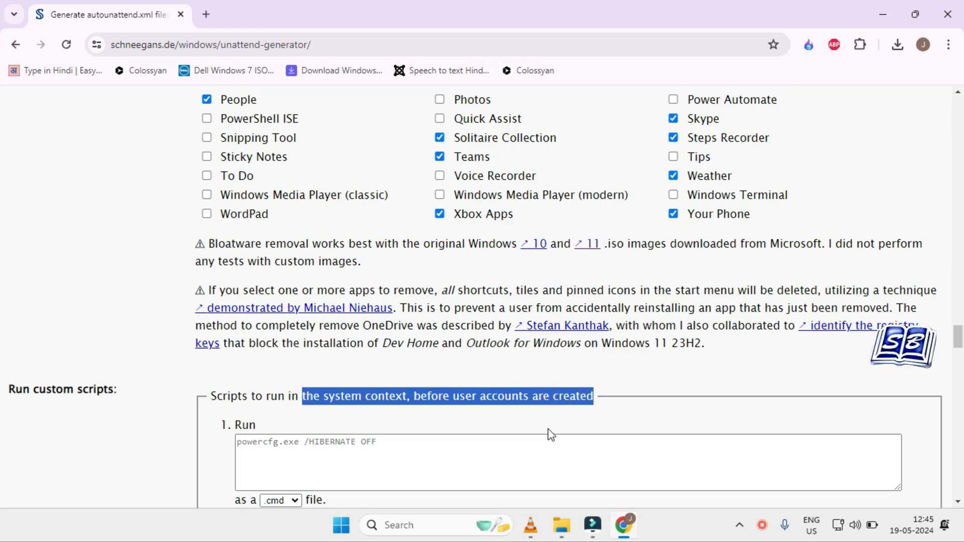
scroll(547, 434, down, 3)
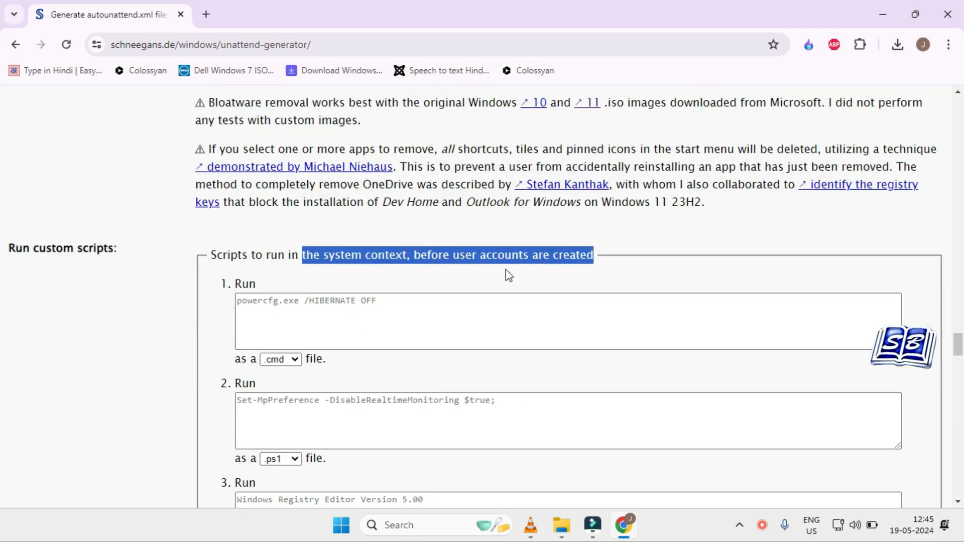
click(582, 257)
drag(594, 255, 209, 256)
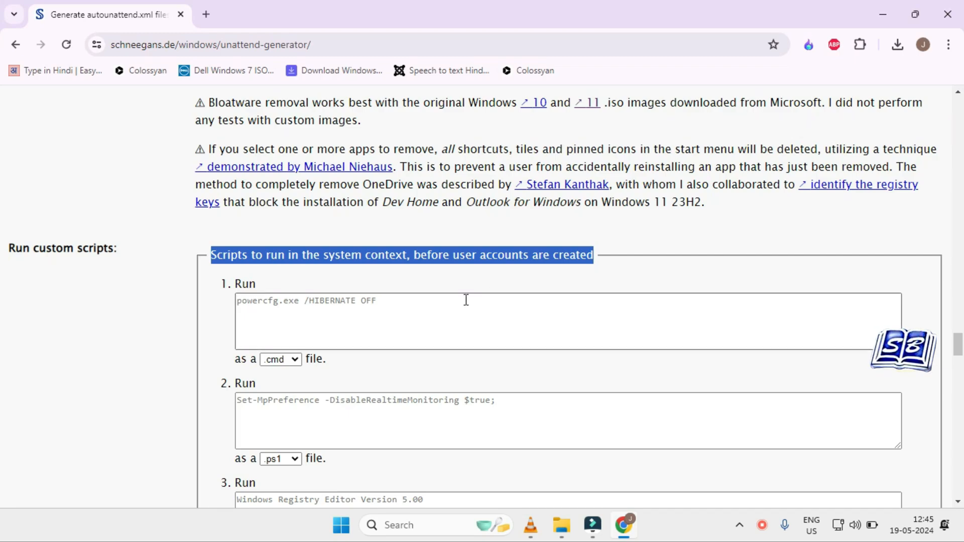
Step: Enter ipconfig /release as the first script to run in the system context, kept as a .cmd file
click(442, 310)
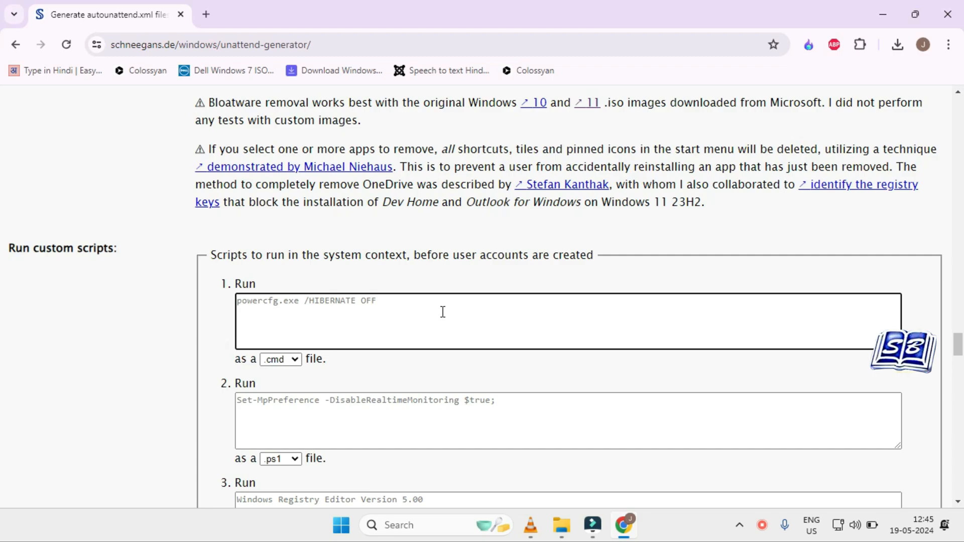
click(388, 320)
click(370, 408)
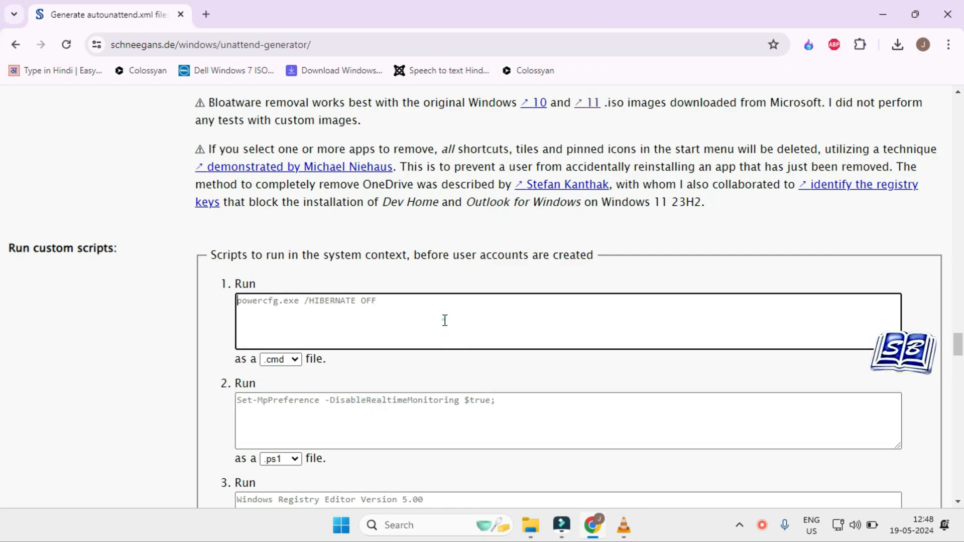
click(444, 319)
text(ipconfig /release)
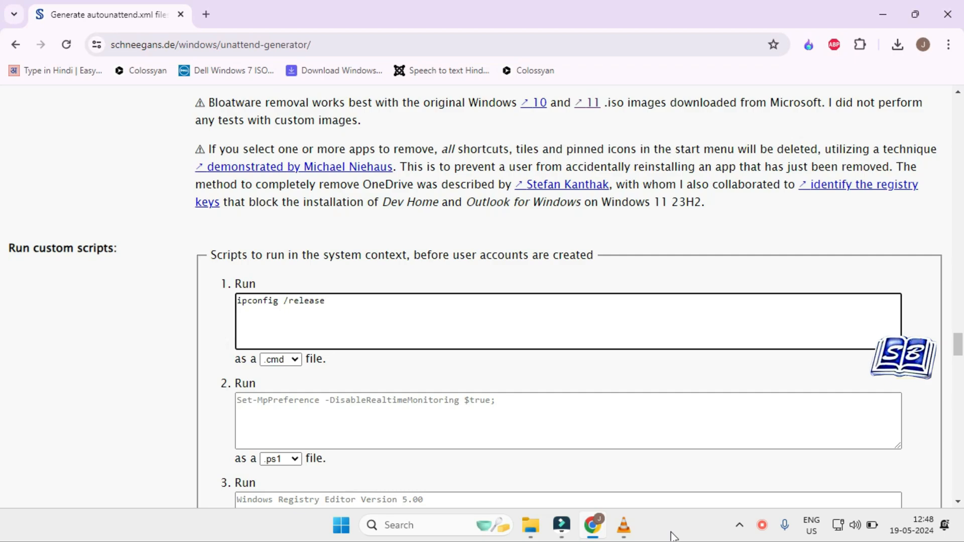
Step: Add oobe\BypassNRO as the second system-context script and set its file type to .cmd
scroll(407, 370, down, 1)
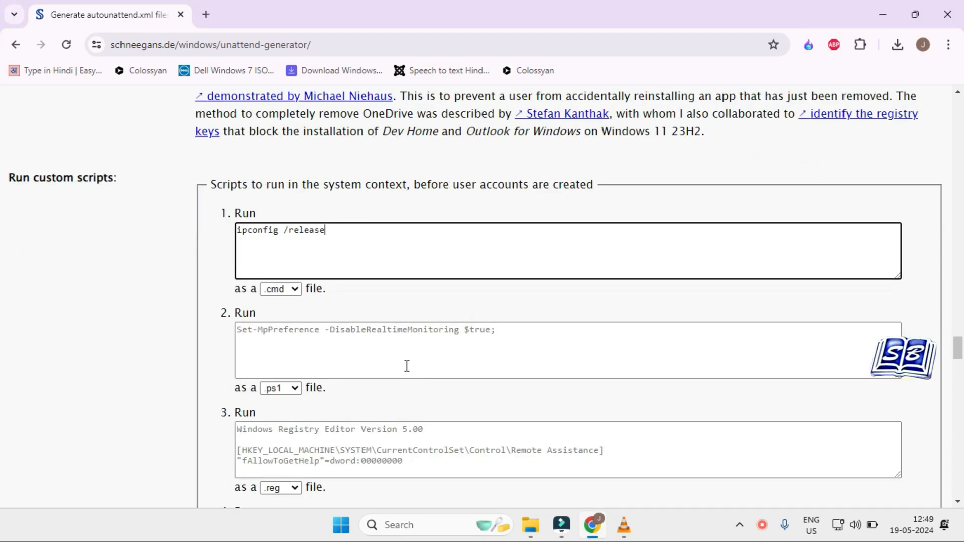
click(377, 349)
text(oobe)
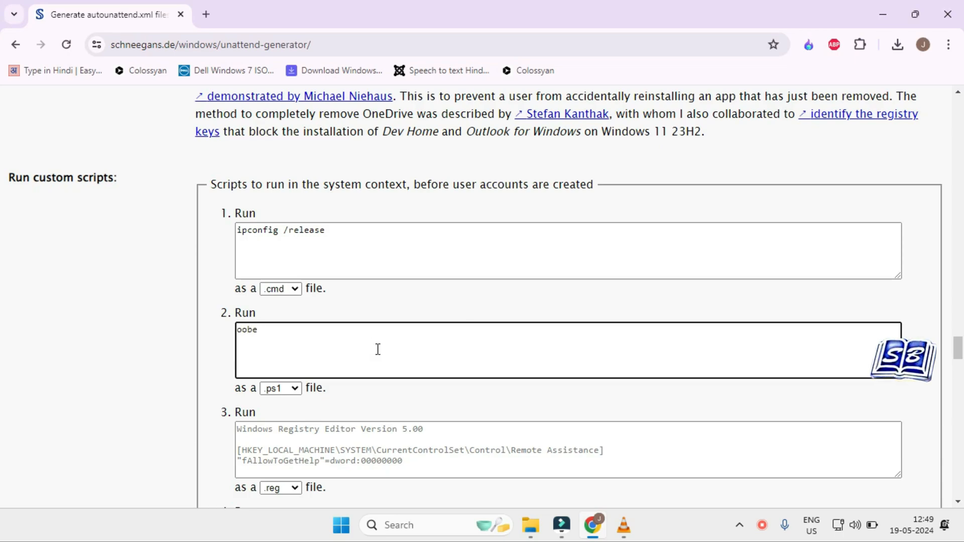
text(\BypassNRO)
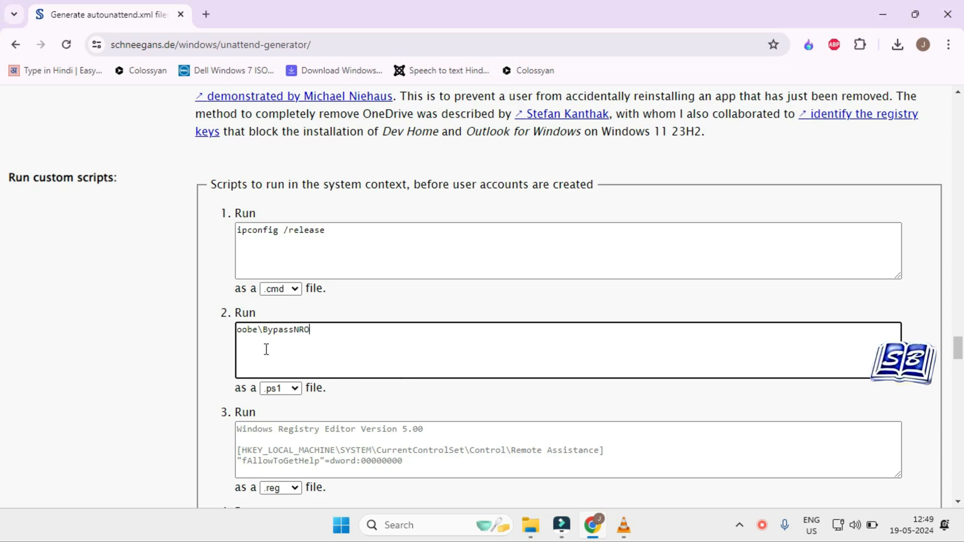
click(281, 388)
click(286, 399)
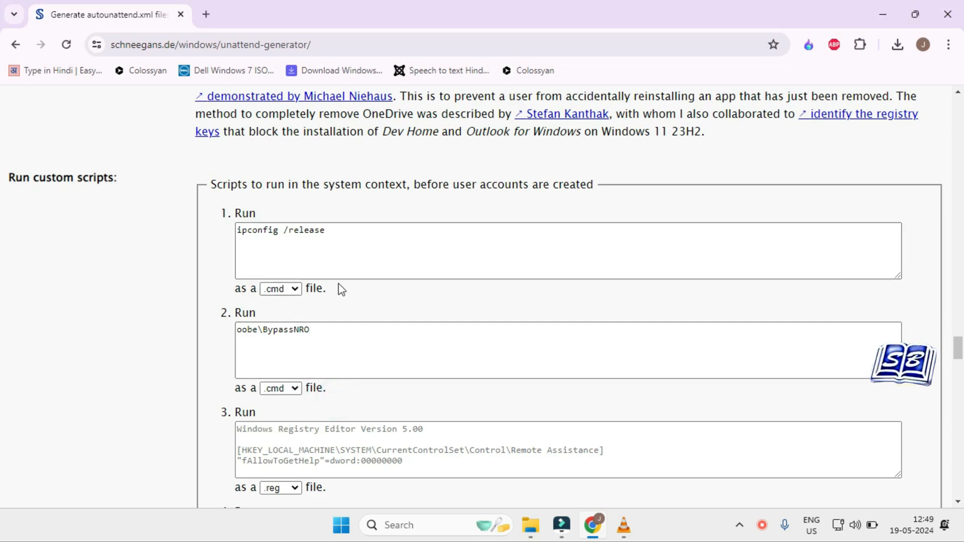
Step: Review the script sections for modifying the default user's registry hive and for the first user's logon
scroll(340, 286, down, 5)
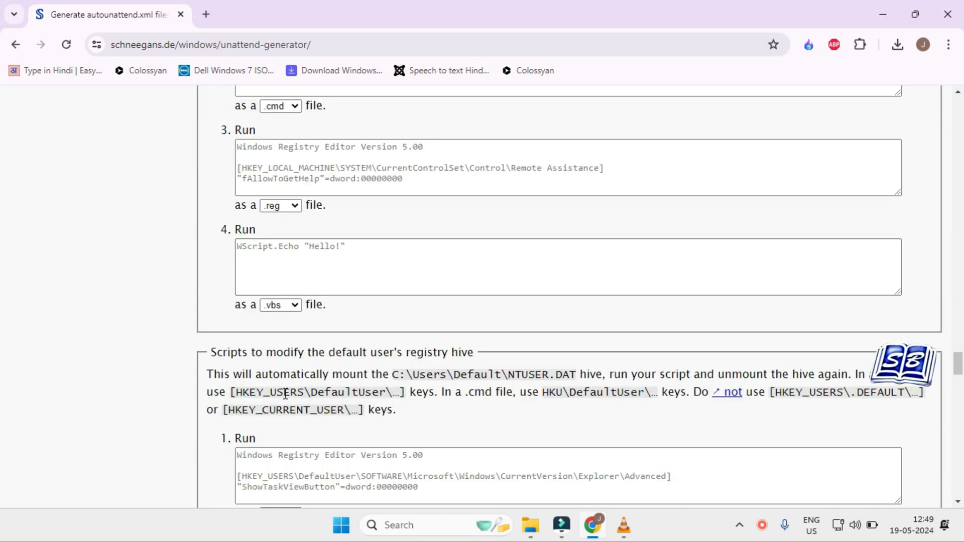
drag(238, 353, 472, 353)
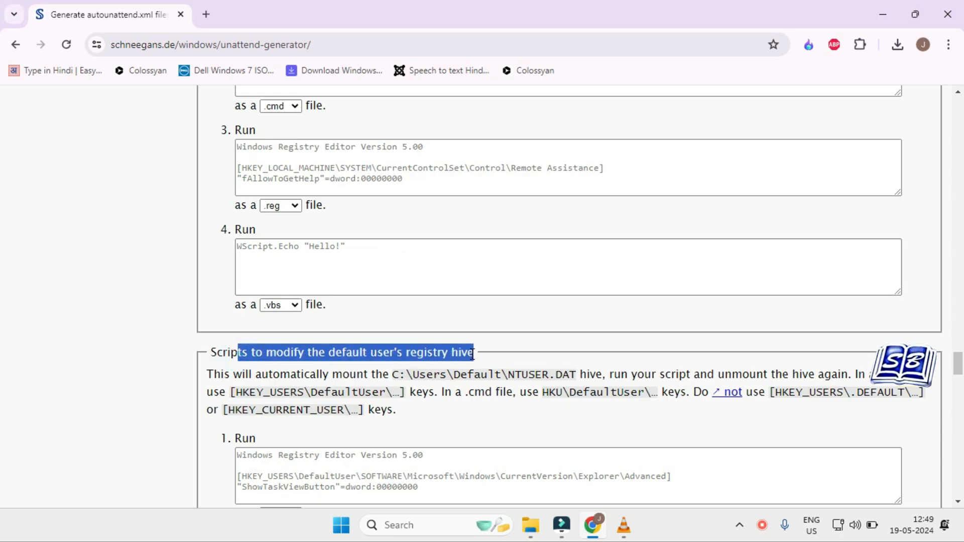
scroll(469, 379, down, 3)
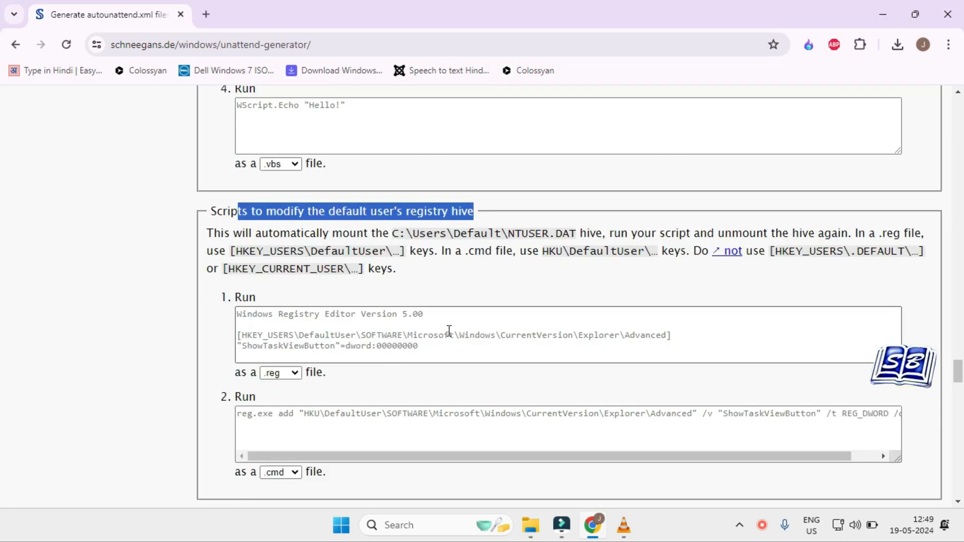
scroll(458, 356, down, 6)
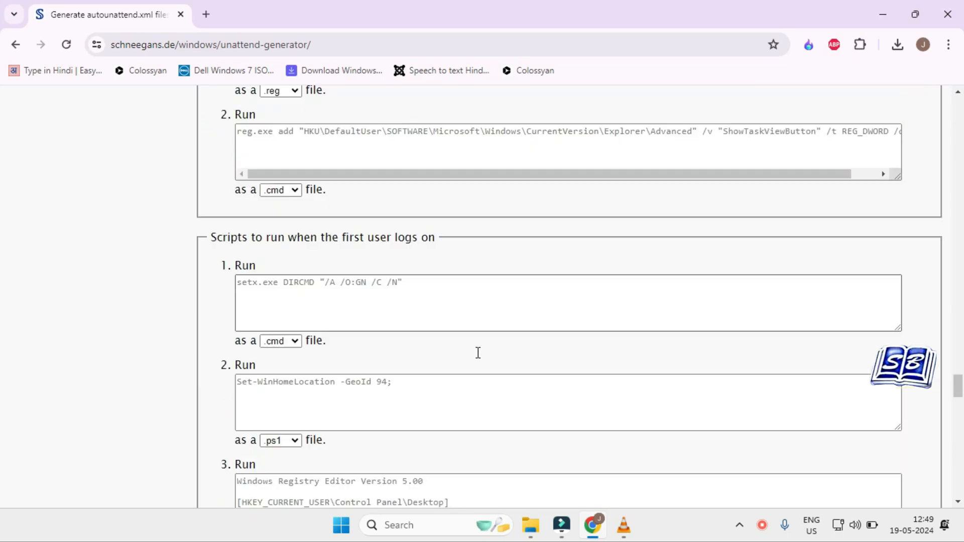
drag(267, 234, 381, 244)
click(381, 244)
drag(309, 236, 439, 250)
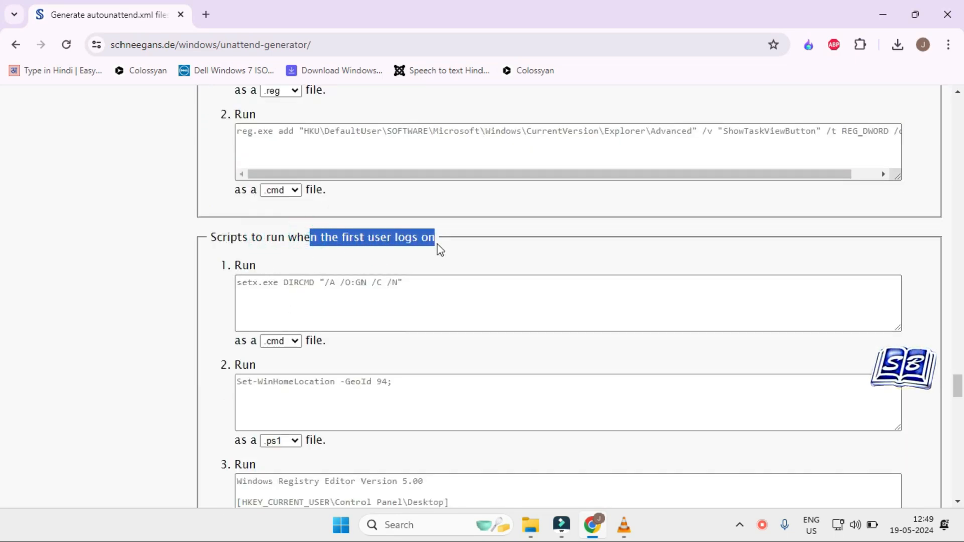
Step: Enter ipconfig \renew as the first .cmd script to run when the first user logs on
click(408, 296)
scroll(408, 295, up, 1)
text(ipc)
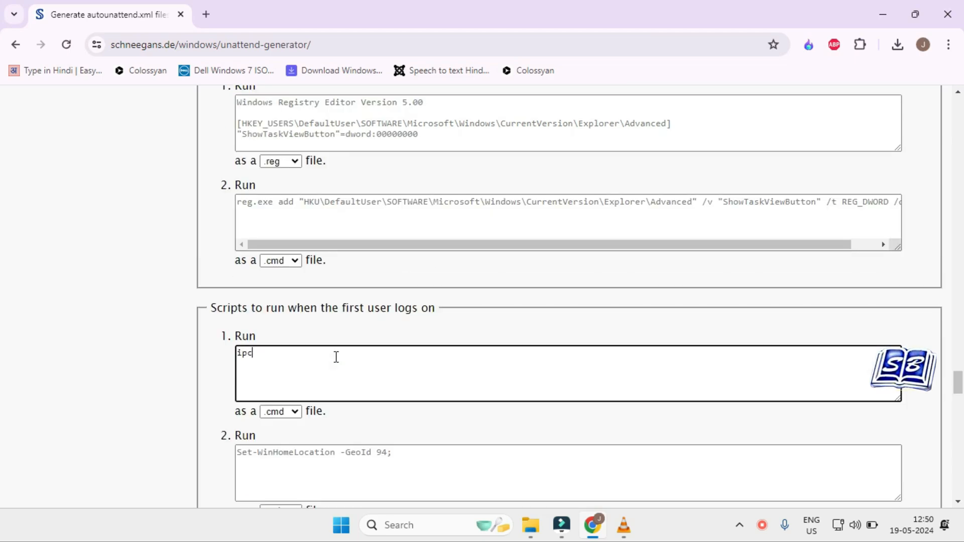
text(onfir \r ene)
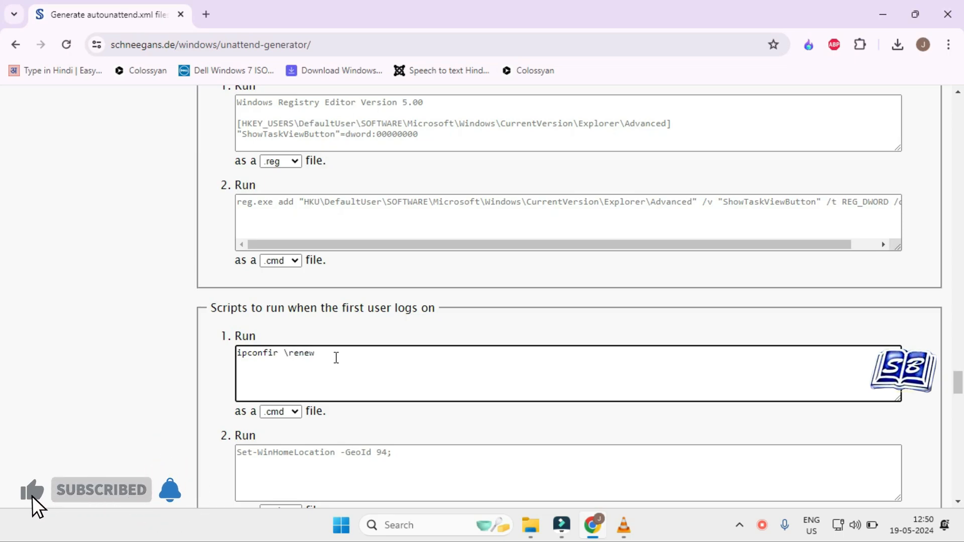
text(w)
click(279, 370)
key(BackSpace)
text(g)
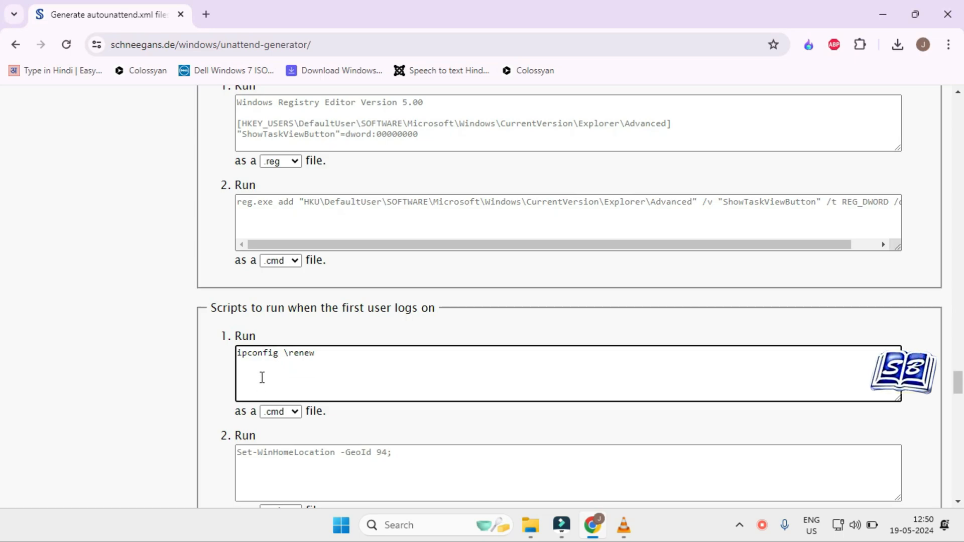
click(326, 356)
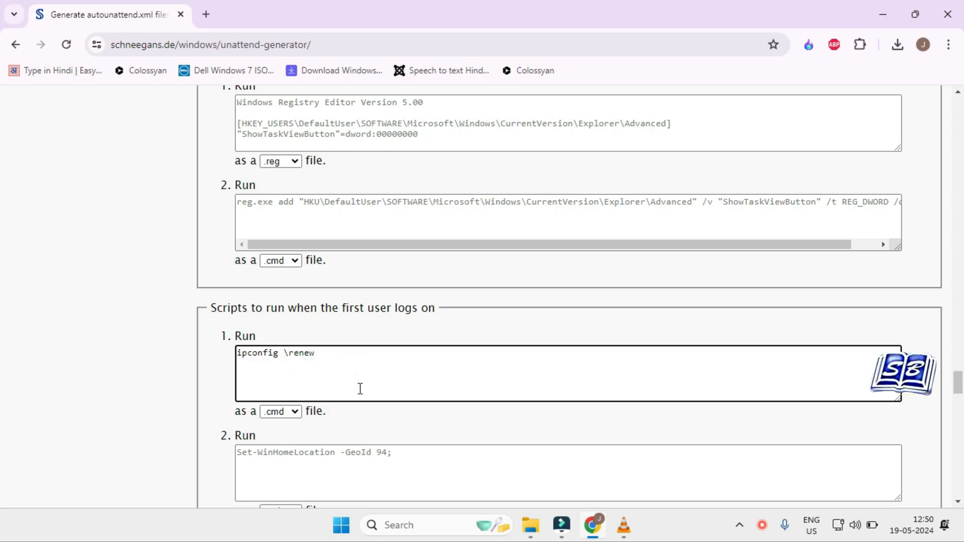
scroll(359, 417, down, 4)
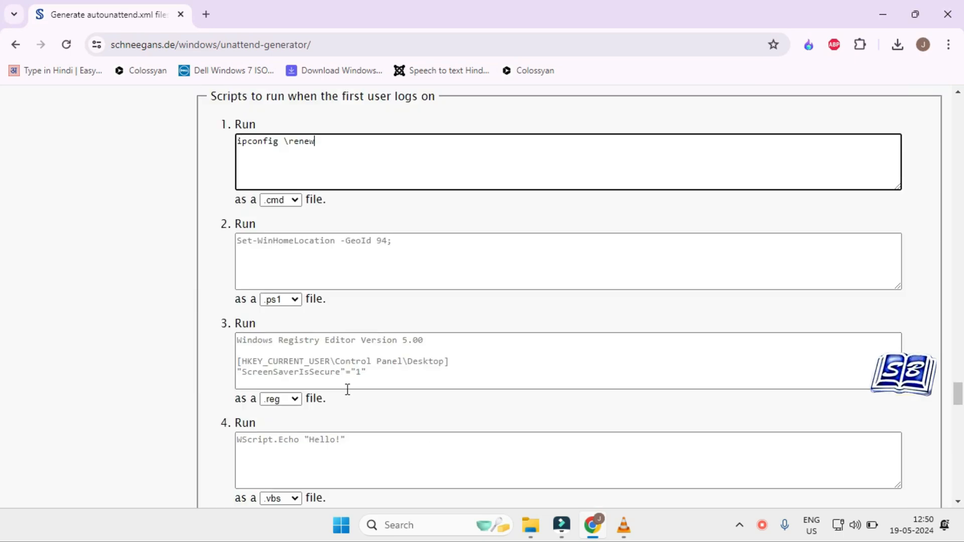
Step: Review the remaining logon script sections and the list of placeholders for more components down to the form's submit options
scroll(348, 308, down, 4)
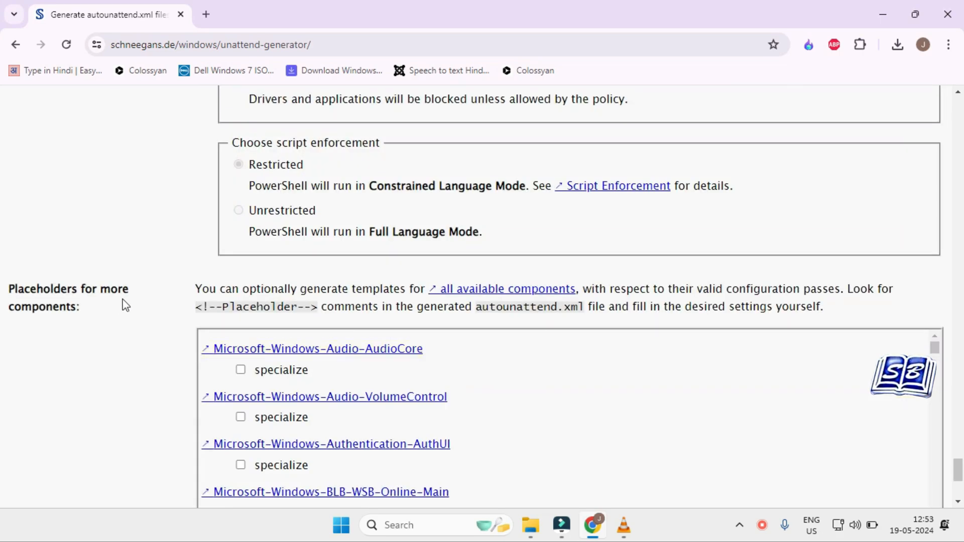
scroll(140, 309, down, 3)
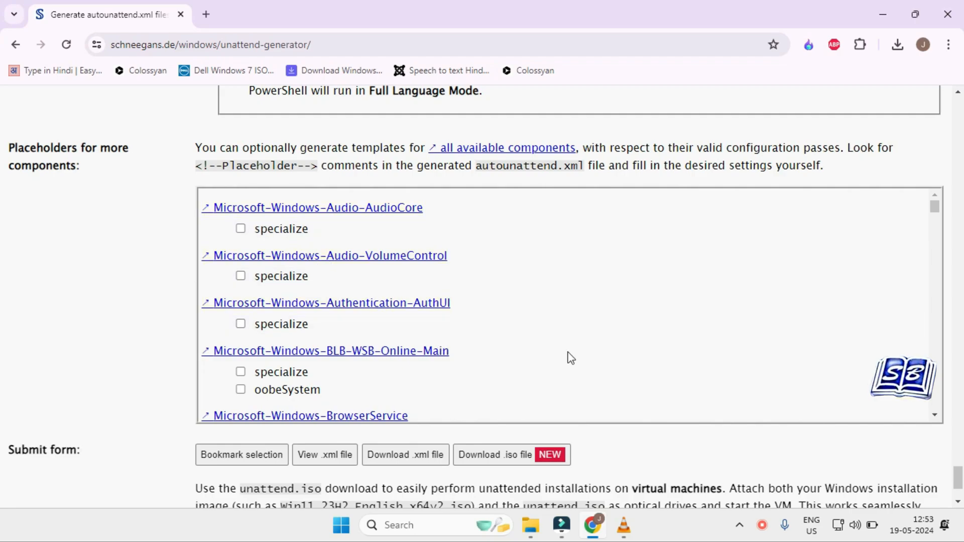
scroll(566, 342, down, 4)
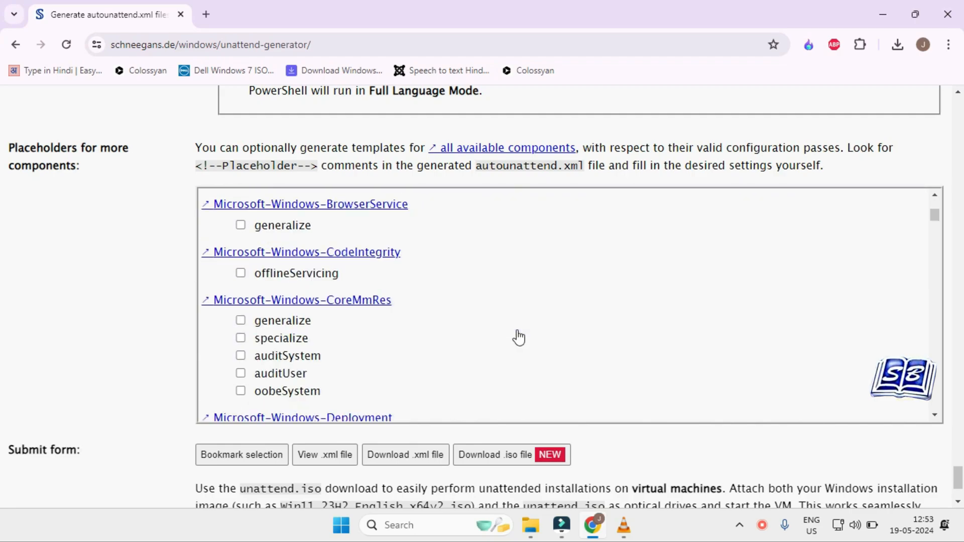
scroll(518, 337, down, 5)
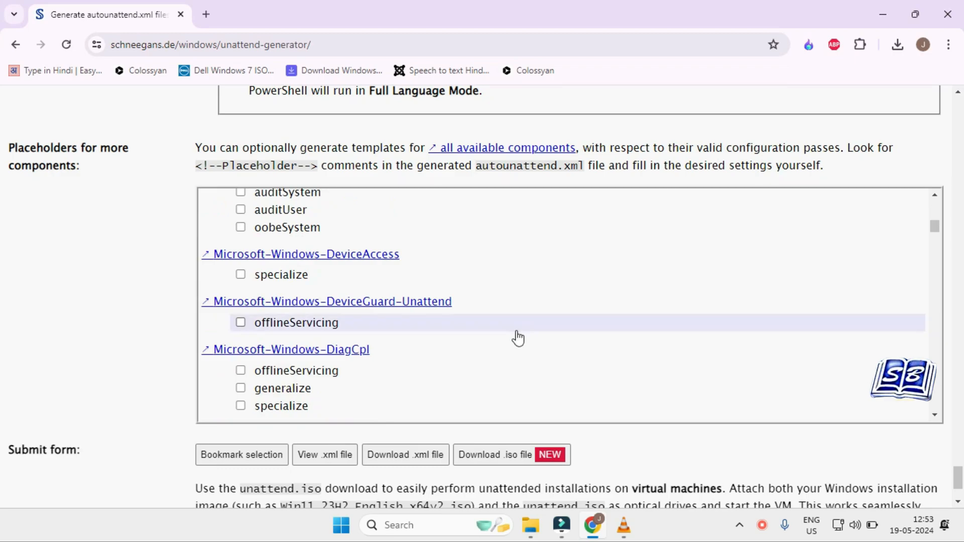
scroll(144, 280, down, 2)
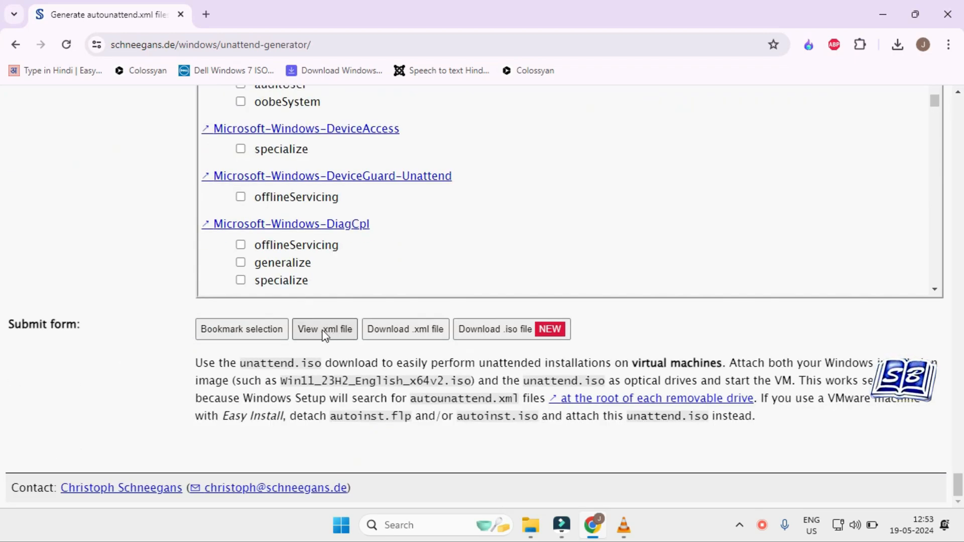
Step: Open the generated XML in a separate tab and examine its setup bypass commands, specialize commands and out-of-box settings
click(323, 331)
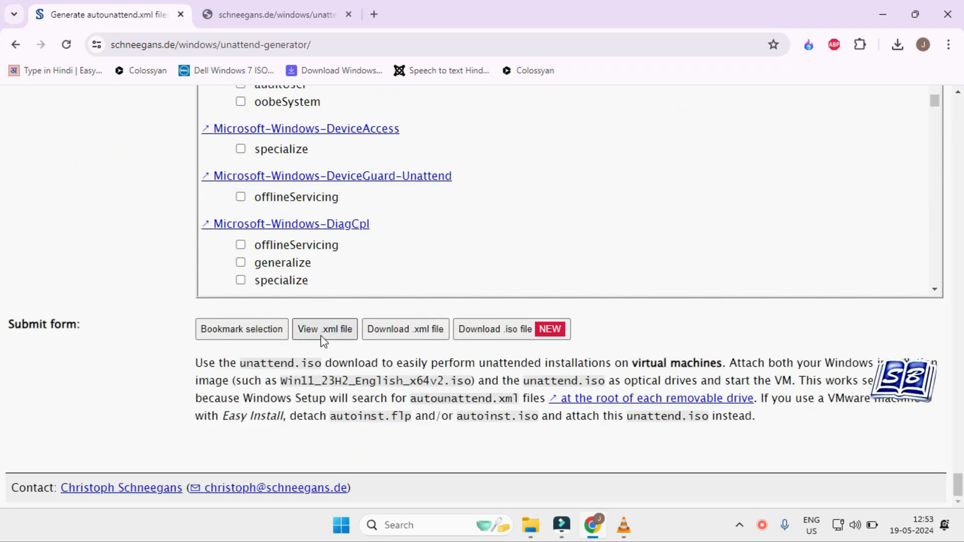
click(270, 19)
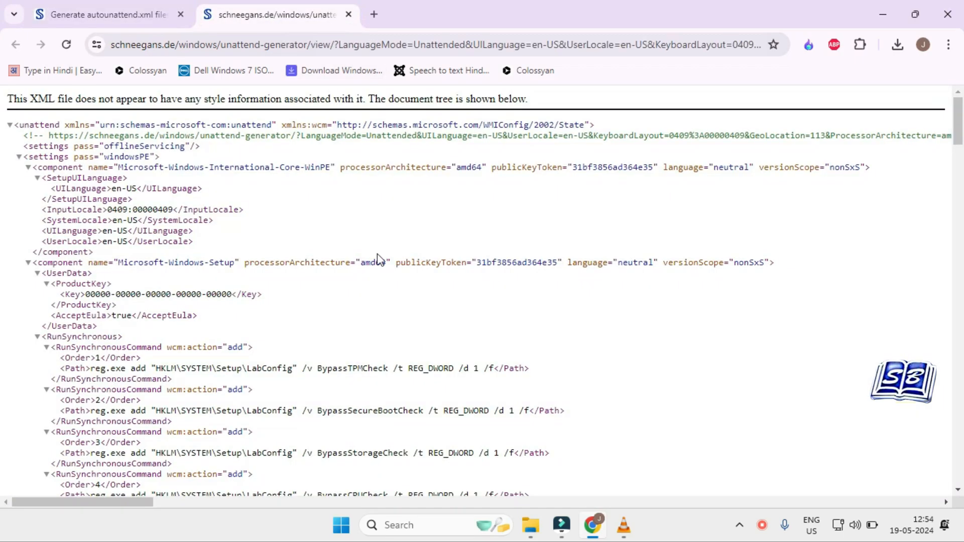
scroll(396, 271, down, 8)
scroll(402, 285, down, 6)
scroll(401, 285, up, 15)
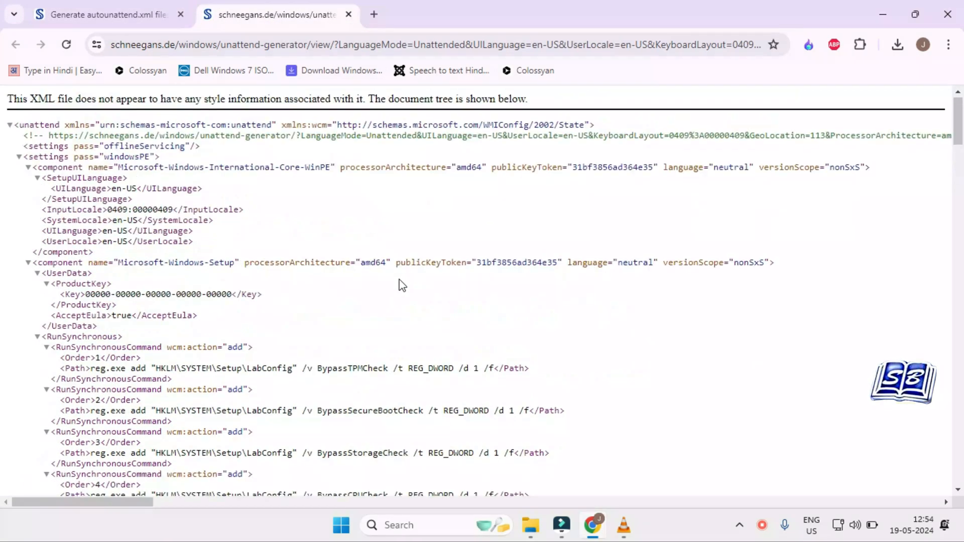
scroll(402, 285, down, 15)
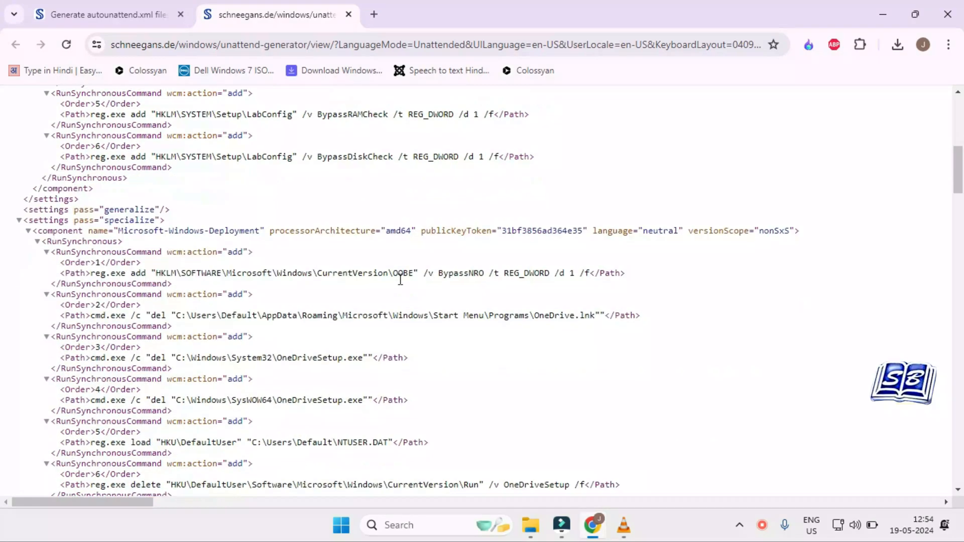
scroll(402, 285, up, 10)
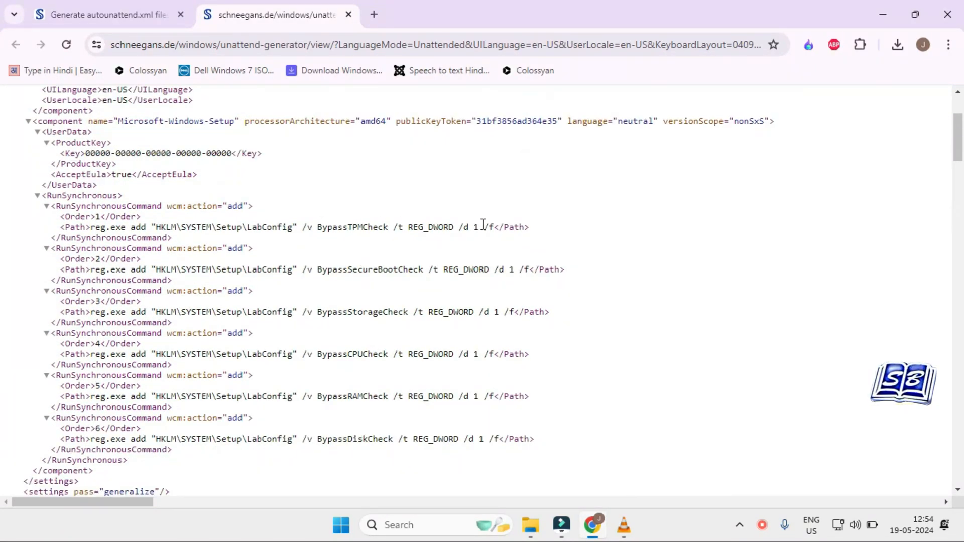
scroll(431, 296, down, 20)
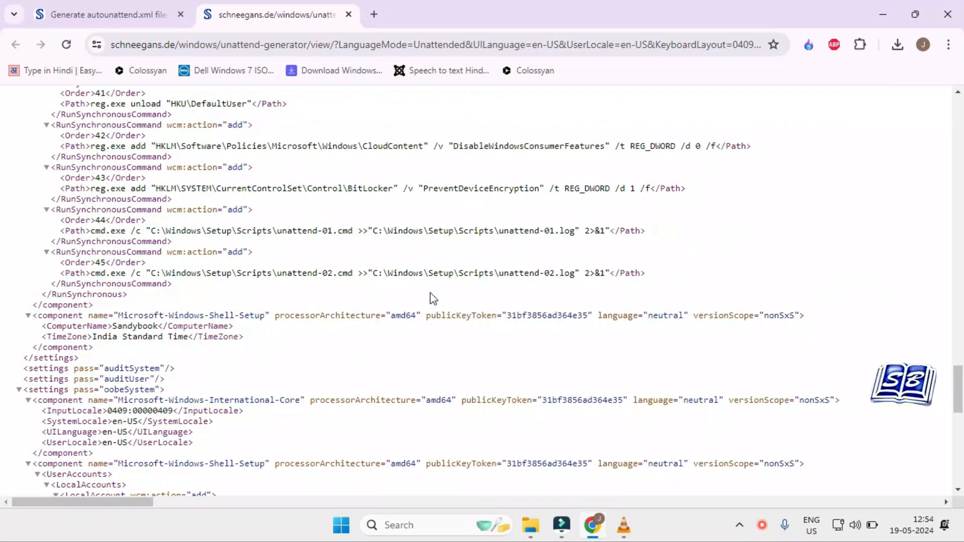
scroll(432, 298, down, 13)
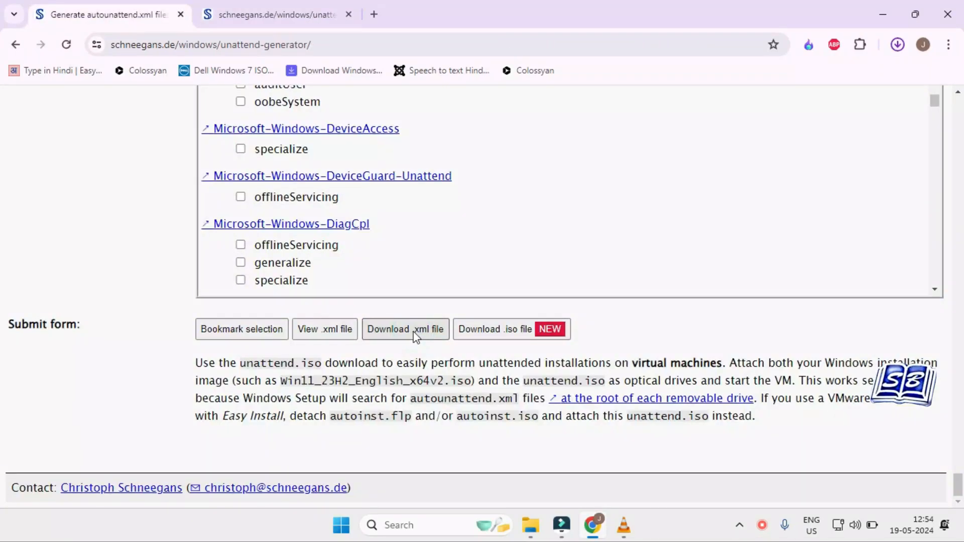
Step: Download the answer file as autounattend.xml and check it in the Downloads folder
click(416, 334)
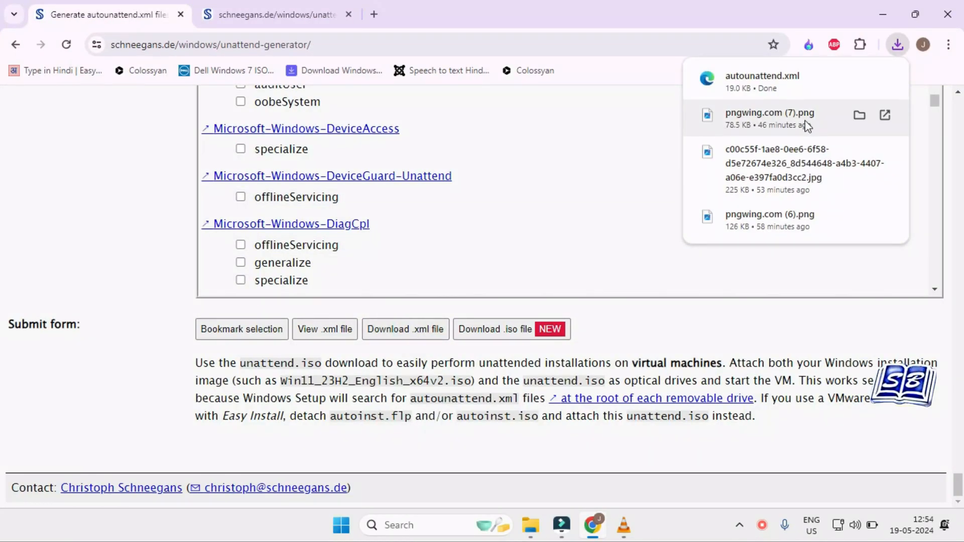
click(859, 76)
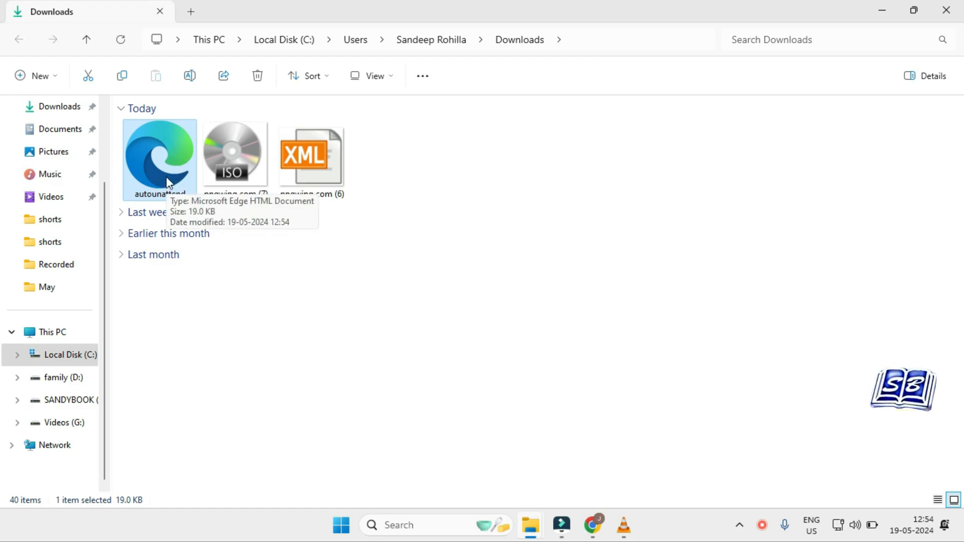
click(882, 10)
Step: Search the web for "windows 11 iso downlaod" in a separate tab and open Microsoft's Windows 11 download page
click(230, 40)
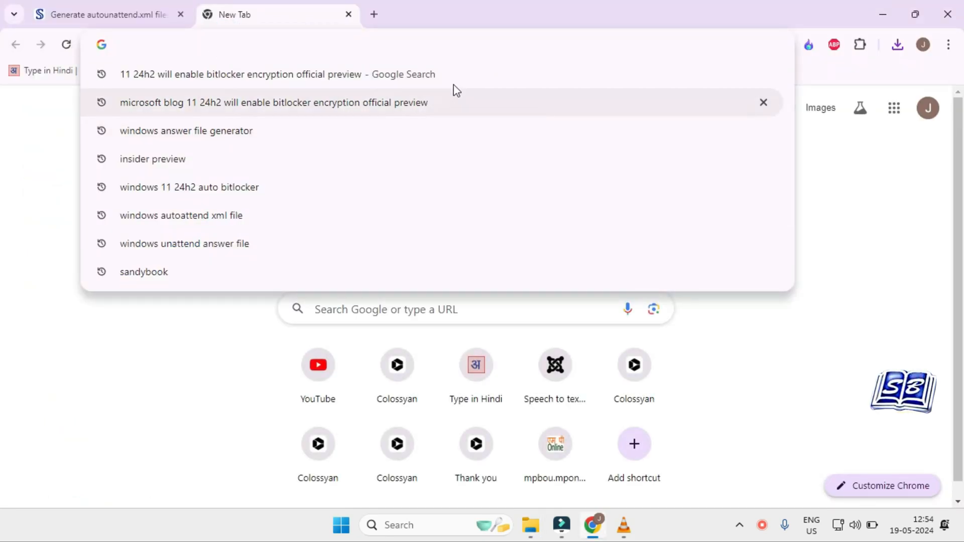
click(436, 45)
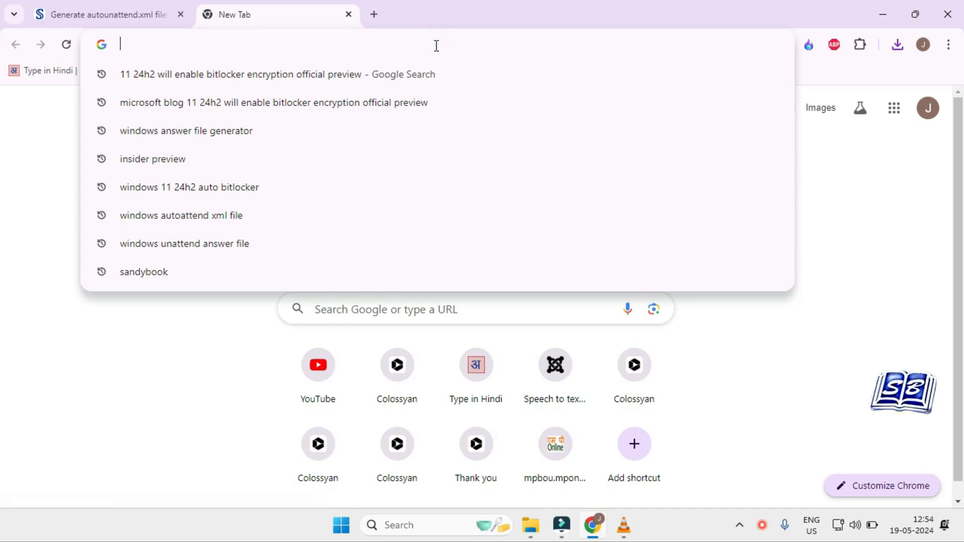
click(436, 46)
click(437, 42)
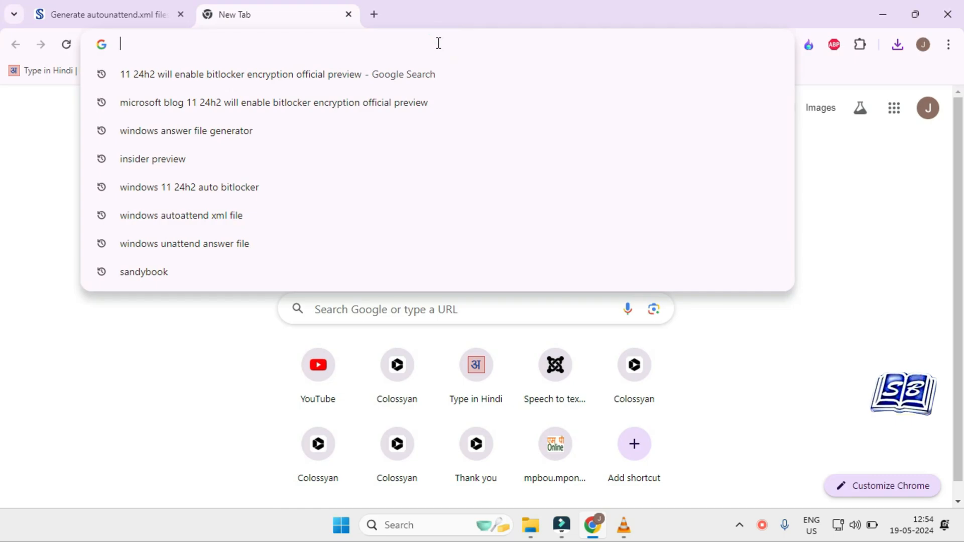
text(windo)
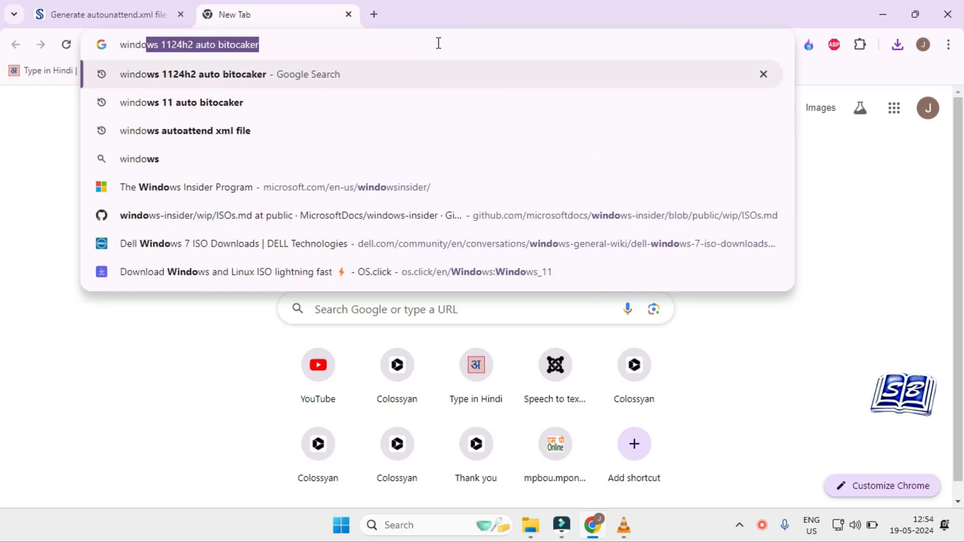
text(ws 11 iso downlaod)
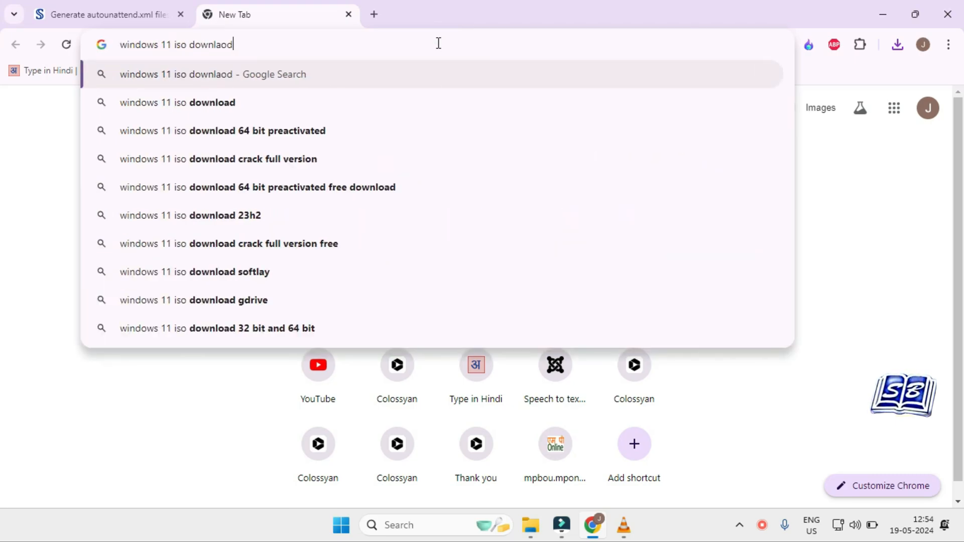
key(Return)
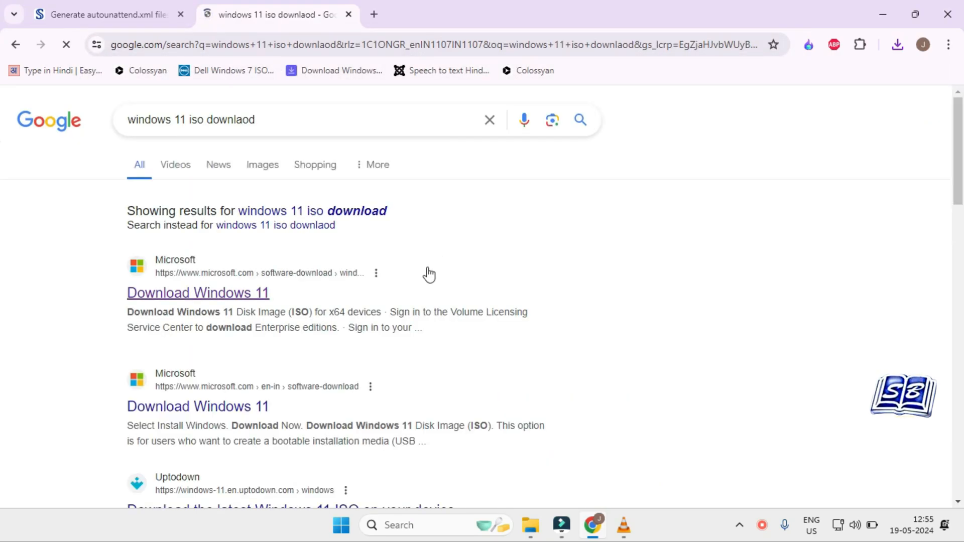
click(251, 290)
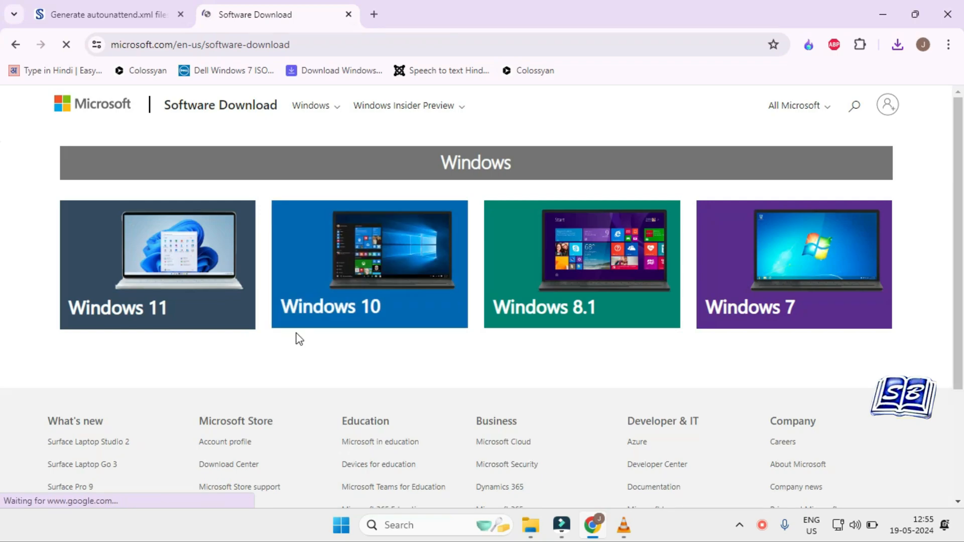
click(147, 264)
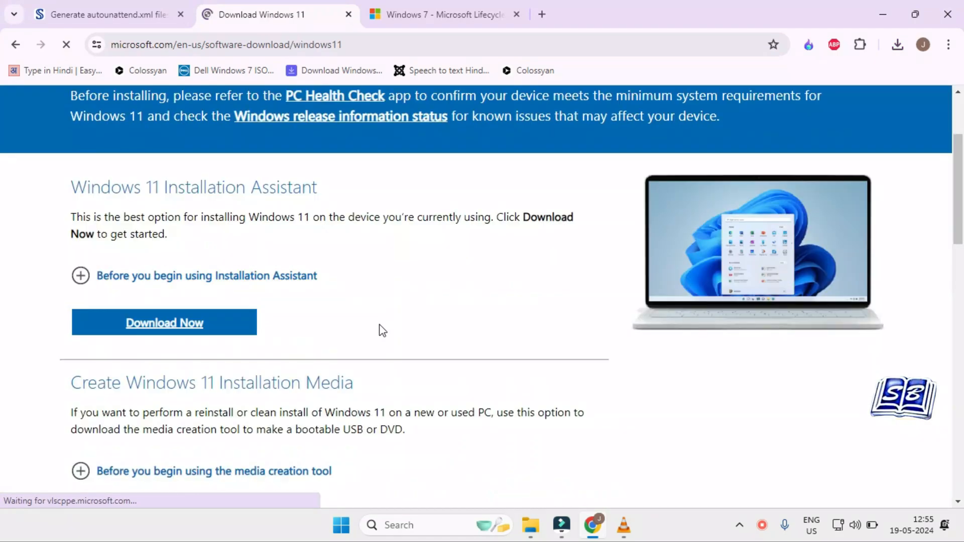
Step: Choose Windows 11 (multi-edition ISO for x64 devices) as the disk image and request its download
scroll(383, 331, down, 7)
click(448, 325)
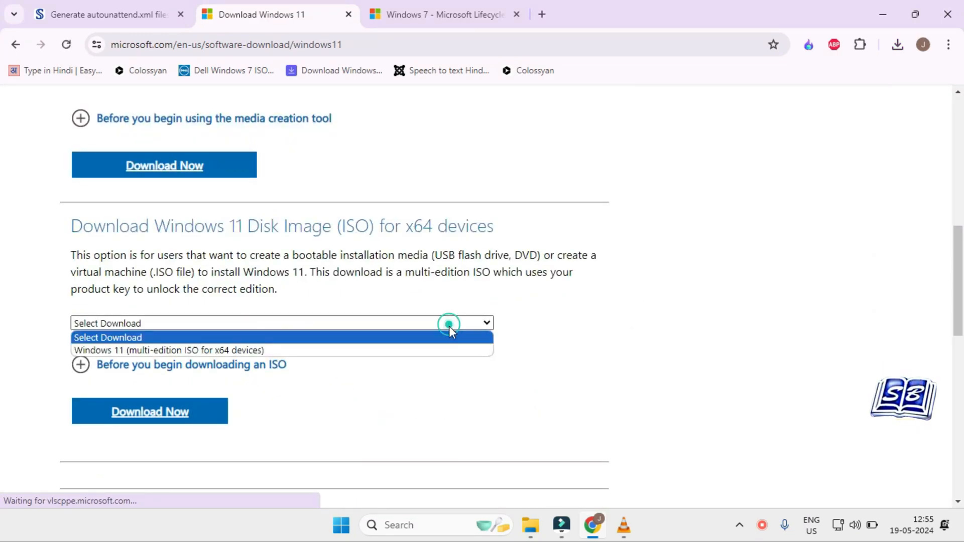
click(430, 351)
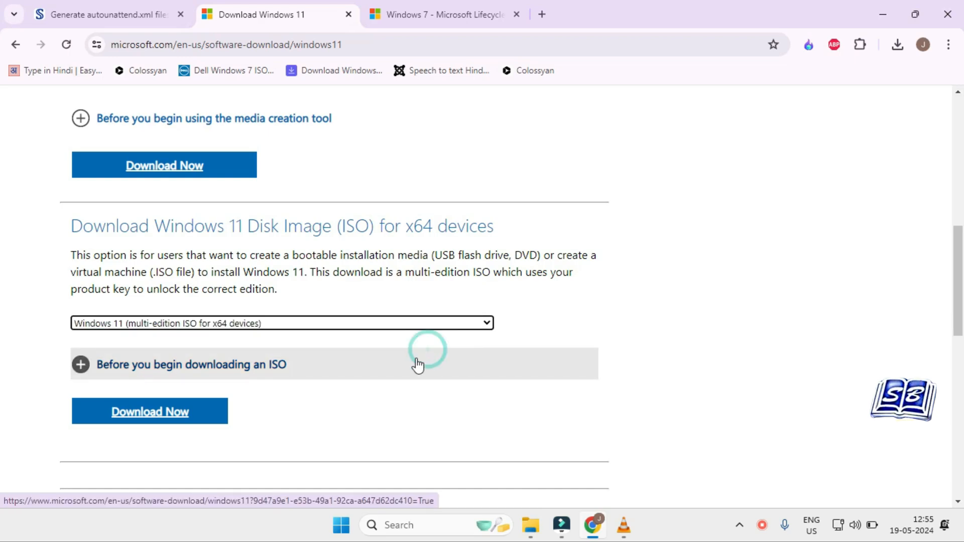
click(203, 419)
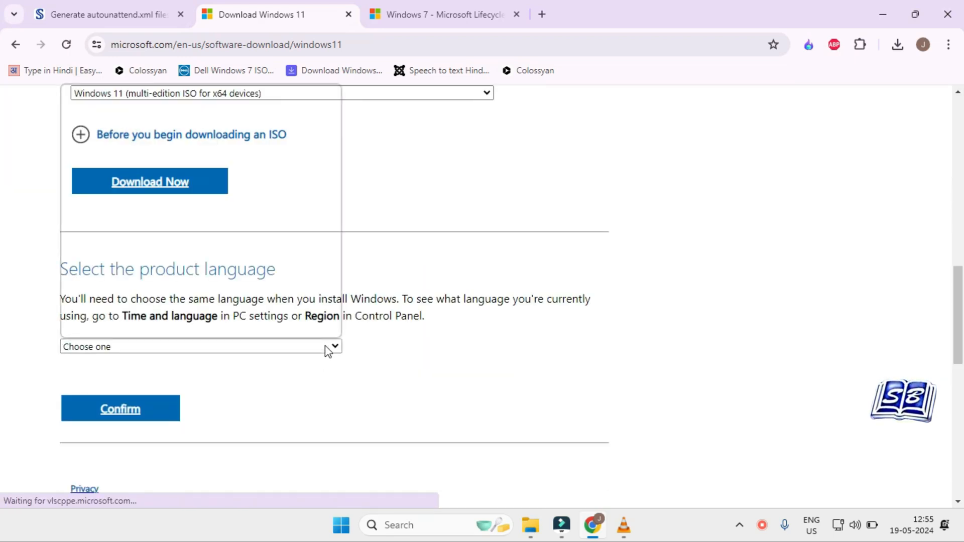
Step: Confirm English as the product language and start the 64-bit Windows 11 ISO download
click(324, 347)
click(294, 224)
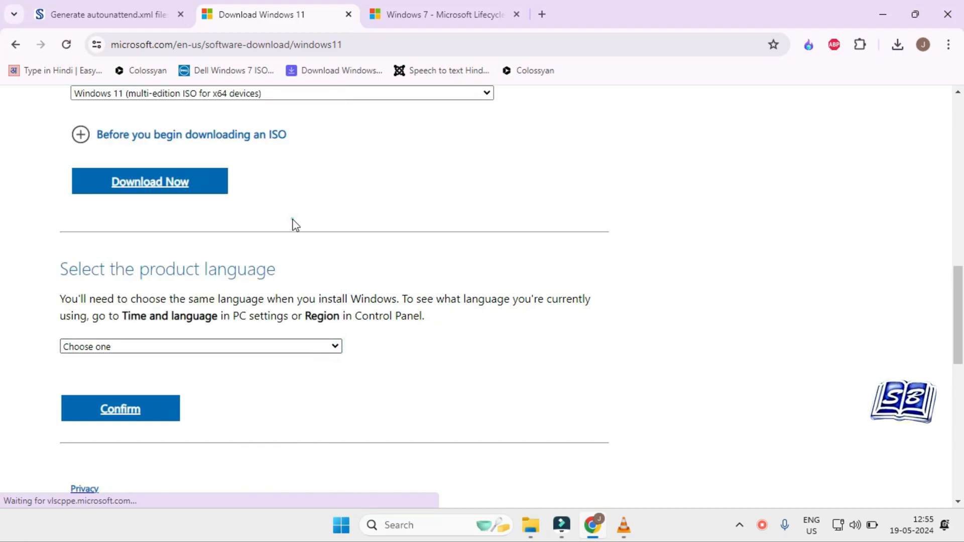
click(172, 410)
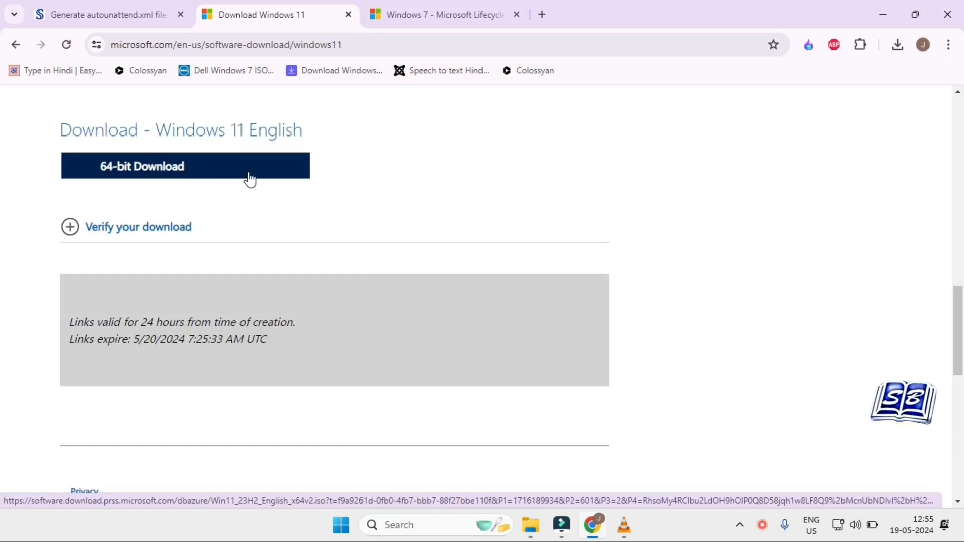
click(249, 169)
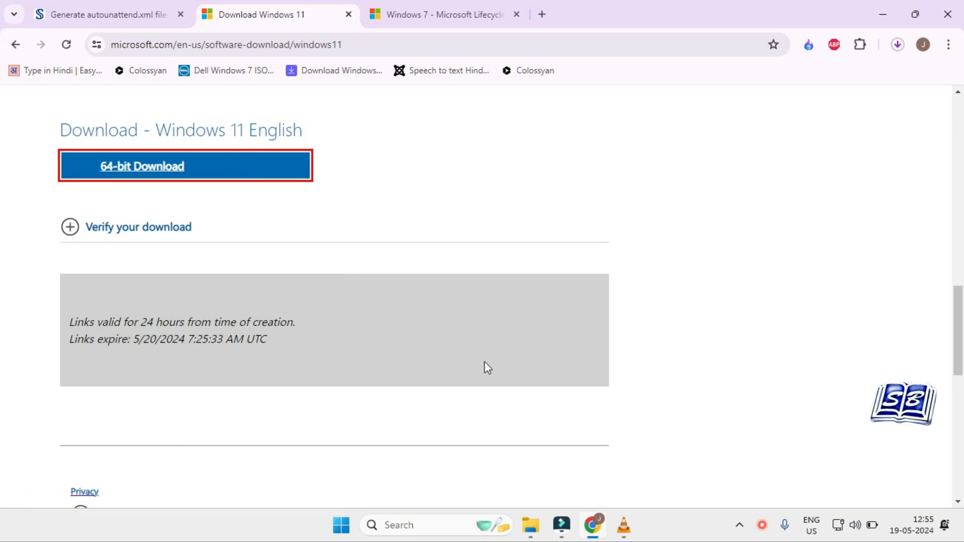
scroll(487, 367, up, 1)
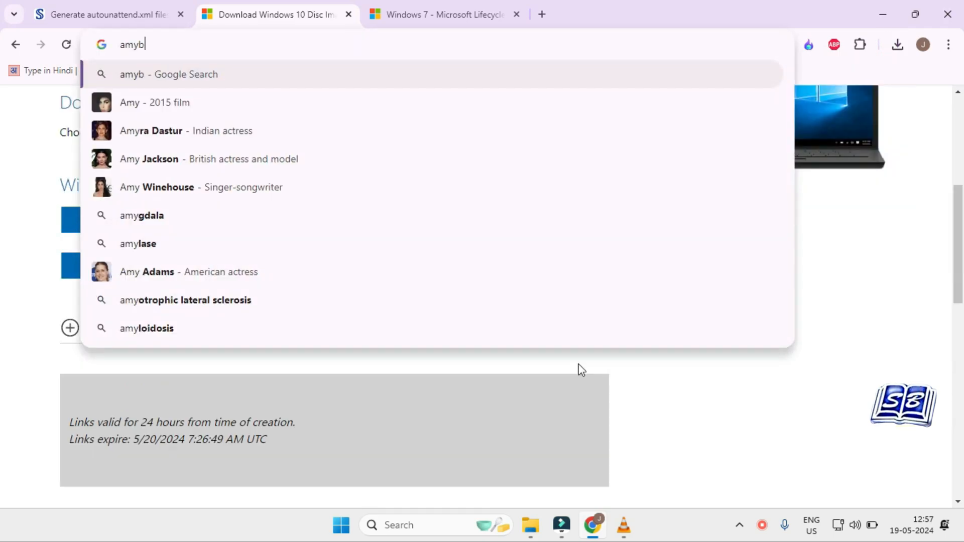
Step: Search the web for "amyburn" and open the official AnyBurn website
text(ur)
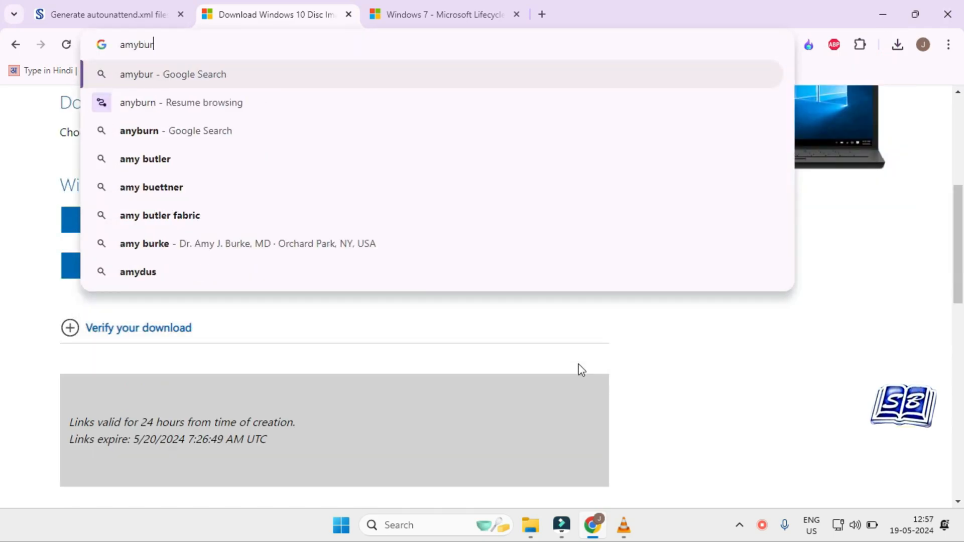
text(n)
key(Return)
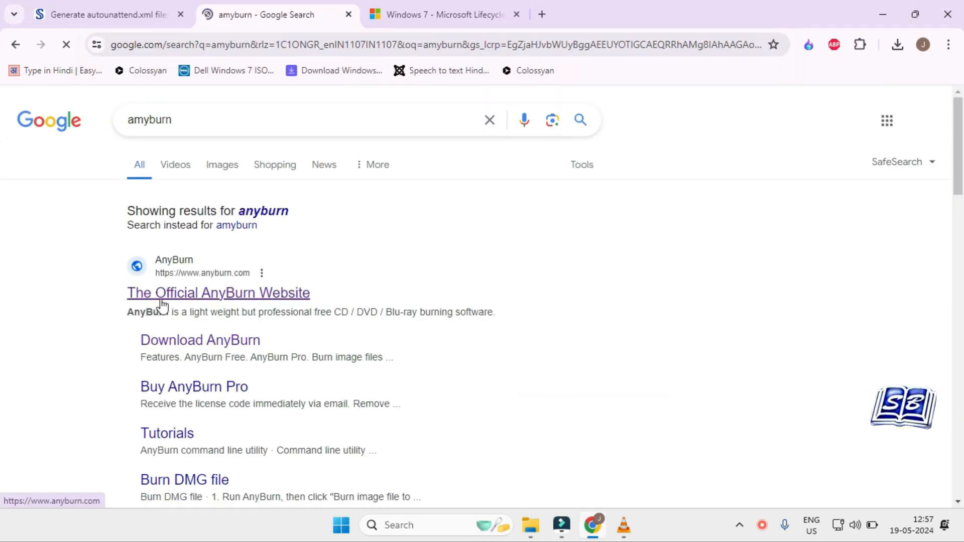
click(243, 300)
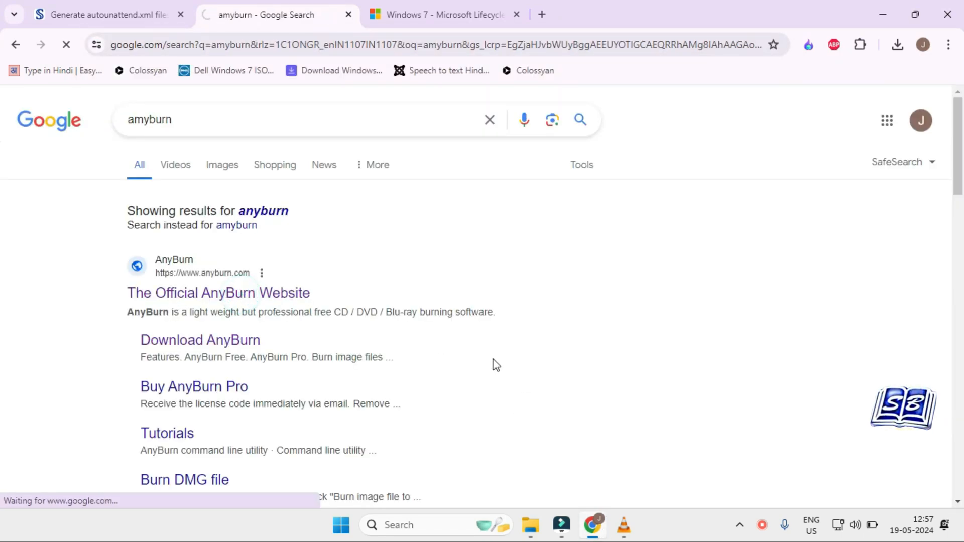
Step: Download the 64-bit edition of AnyBurn Free and show the anyburn_setup_x64 installer in the Downloads folder
scroll(570, 374, down, 1)
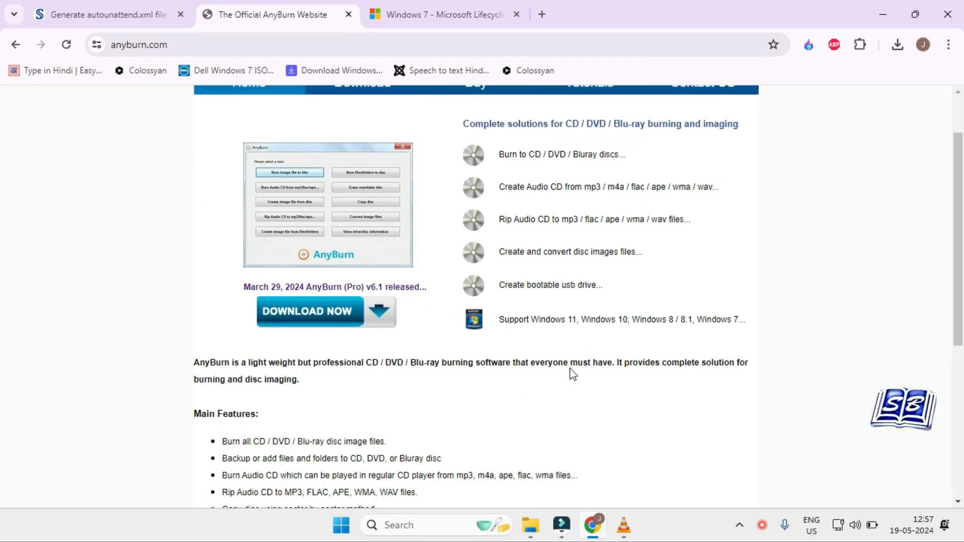
click(313, 313)
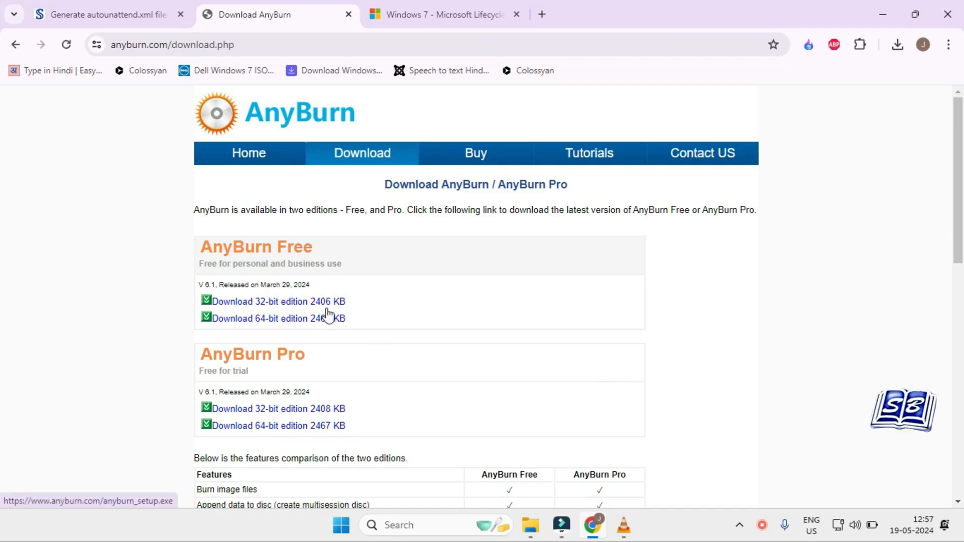
click(309, 322)
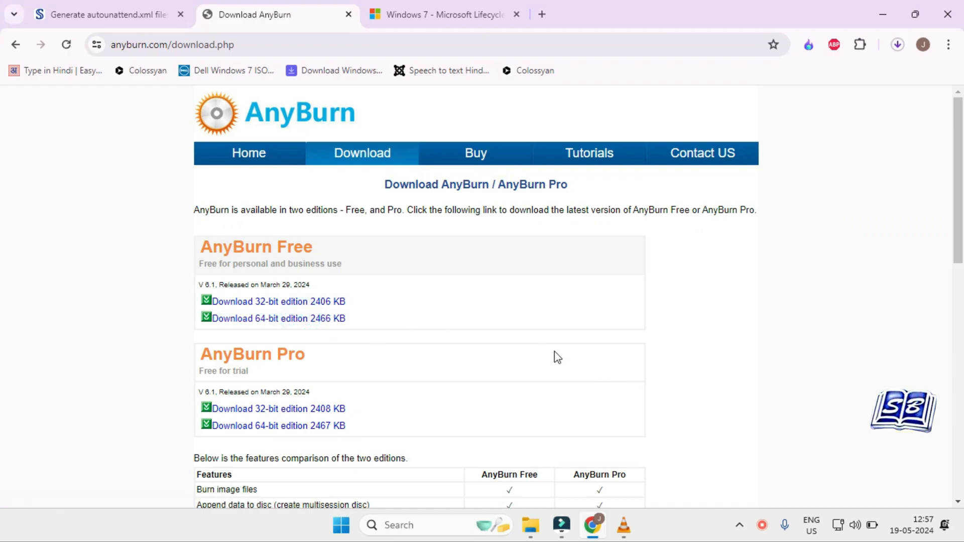
click(898, 45)
click(859, 107)
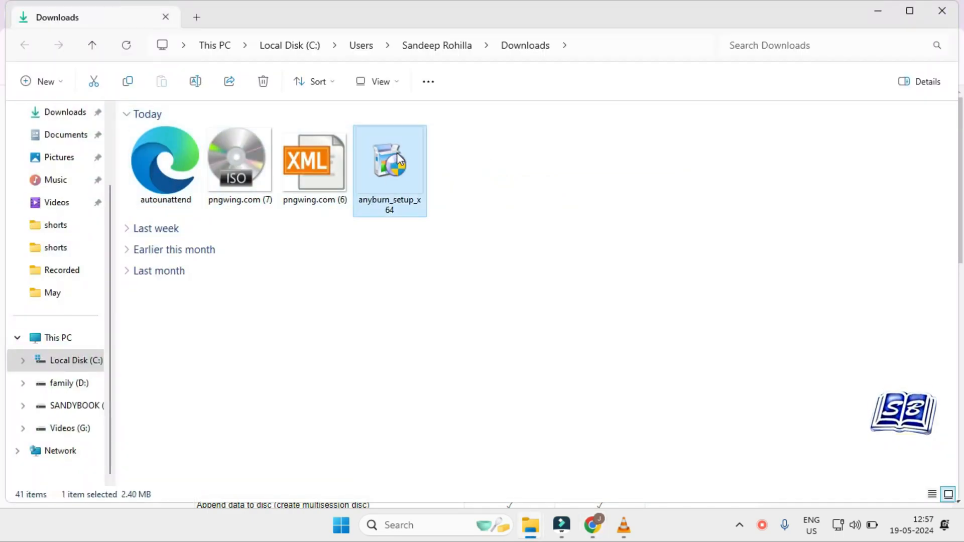
Step: Install AnyBurn 6.1 in C:\Program Files\AnyBurn\ from the downloaded anyburn_setup_x64 installer and complete the setup
double_click(400, 152)
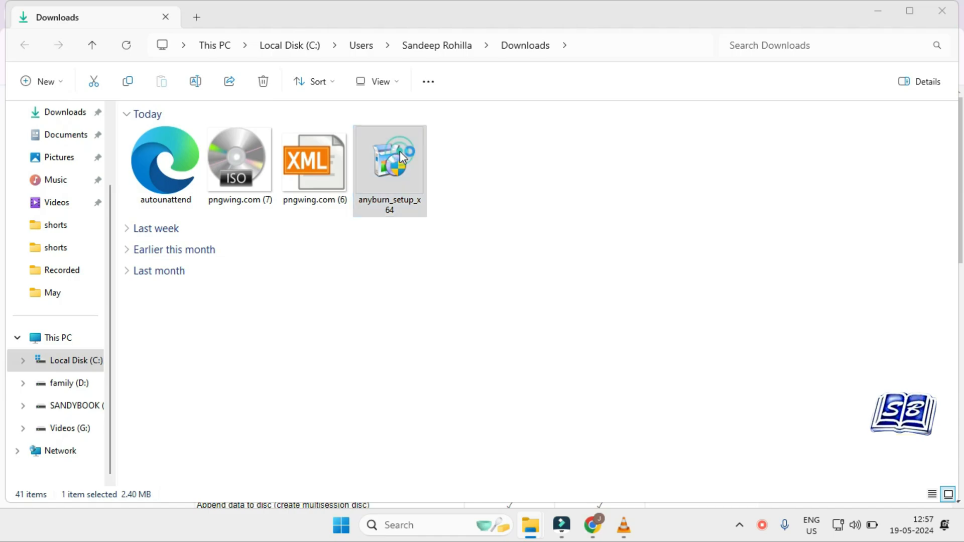
click(561, 374)
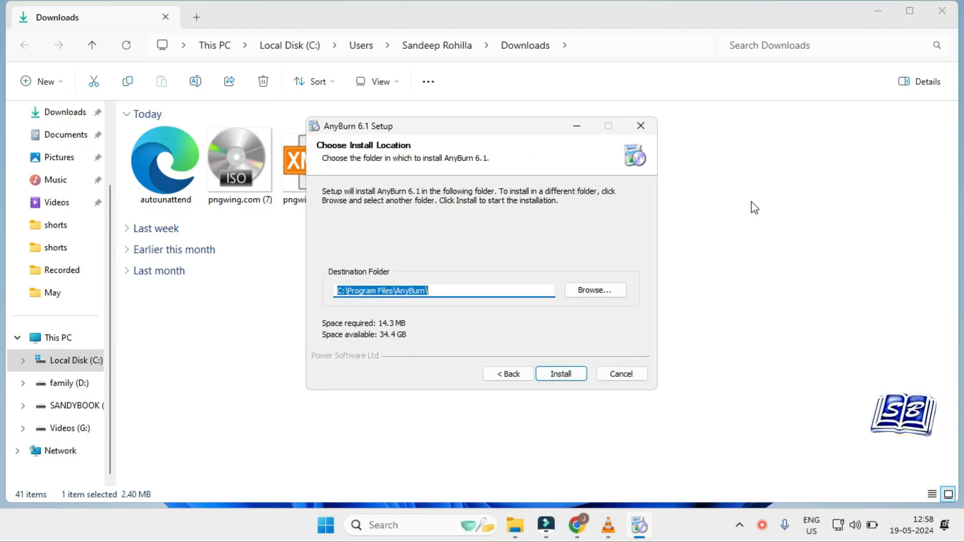
click(878, 10)
click(562, 374)
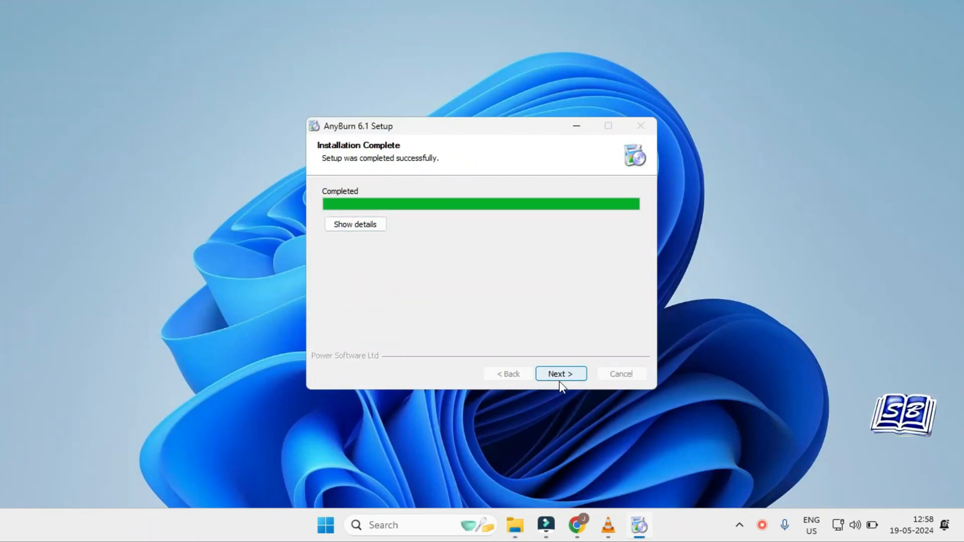
click(563, 377)
click(560, 374)
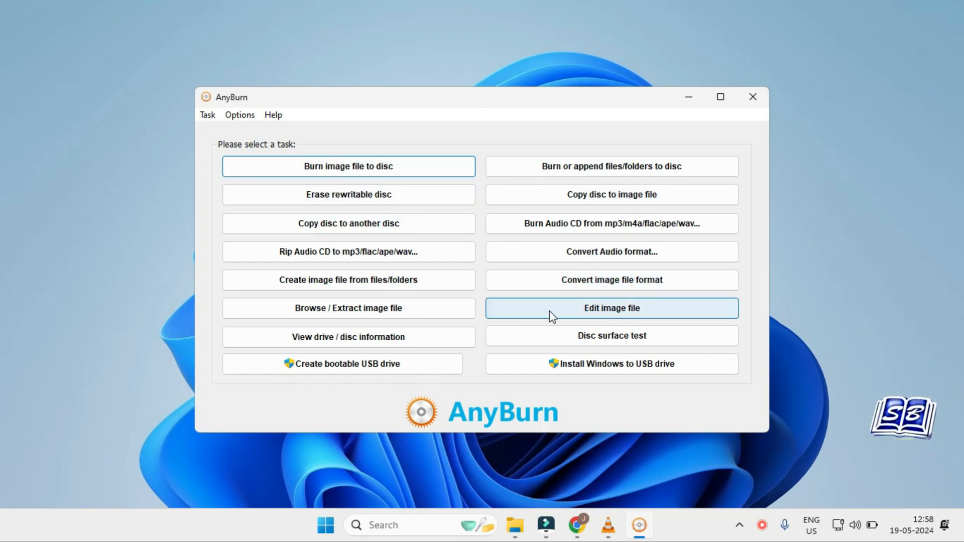
Step: Load Windows11_InsiderPreview_Client_x64_en-us_26080.iso from the Downloads folder for editing as an image file
click(597, 311)
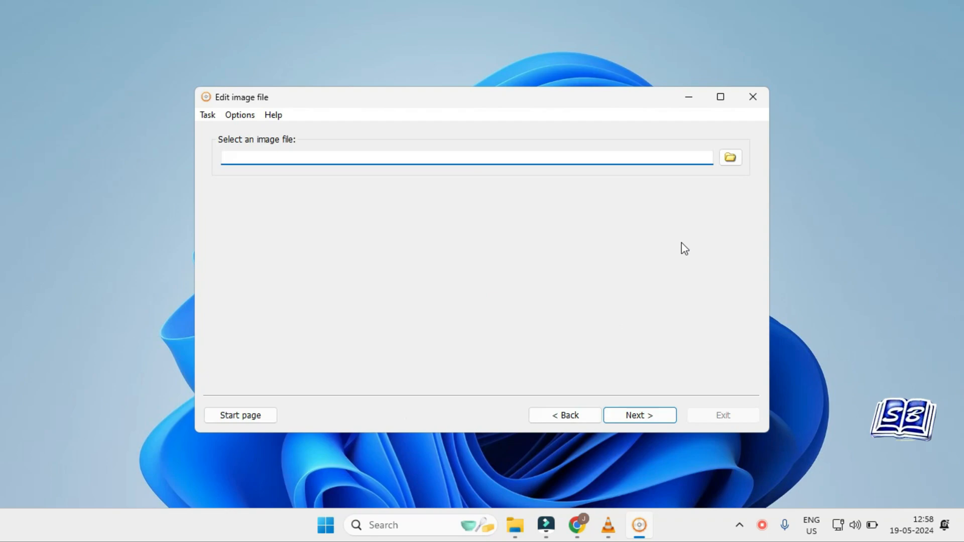
click(730, 160)
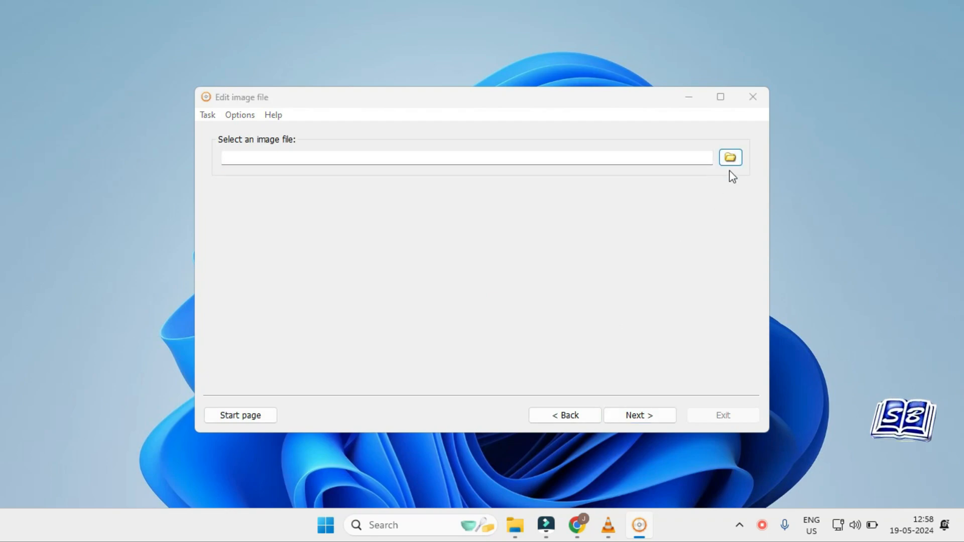
click(460, 207)
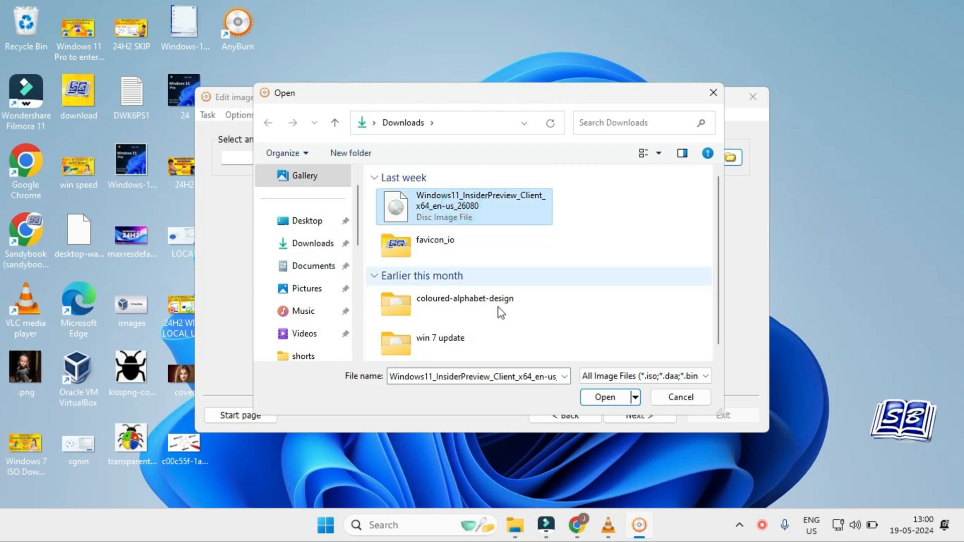
click(604, 398)
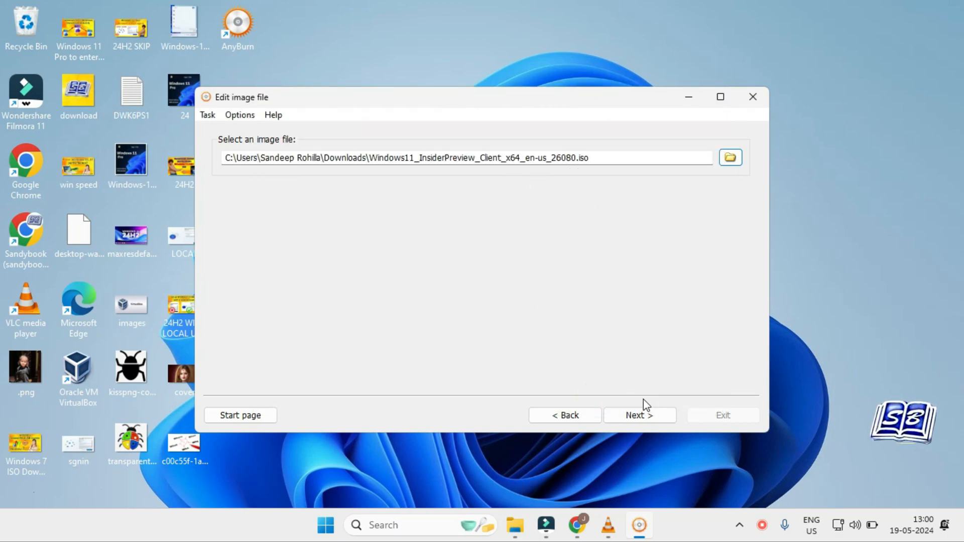
click(643, 415)
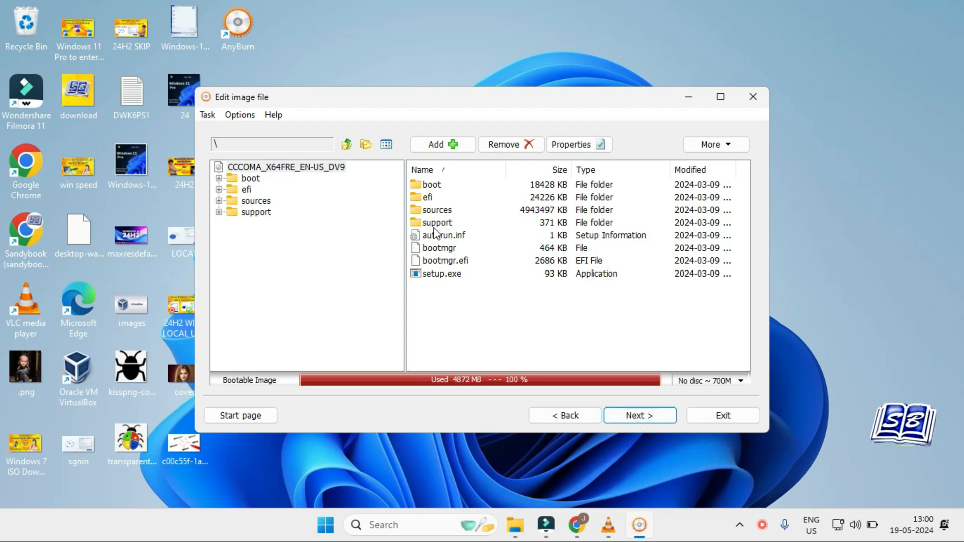
Step: Add the autounattend file from the Downloads folder to the root of the Windows 11 image
click(459, 146)
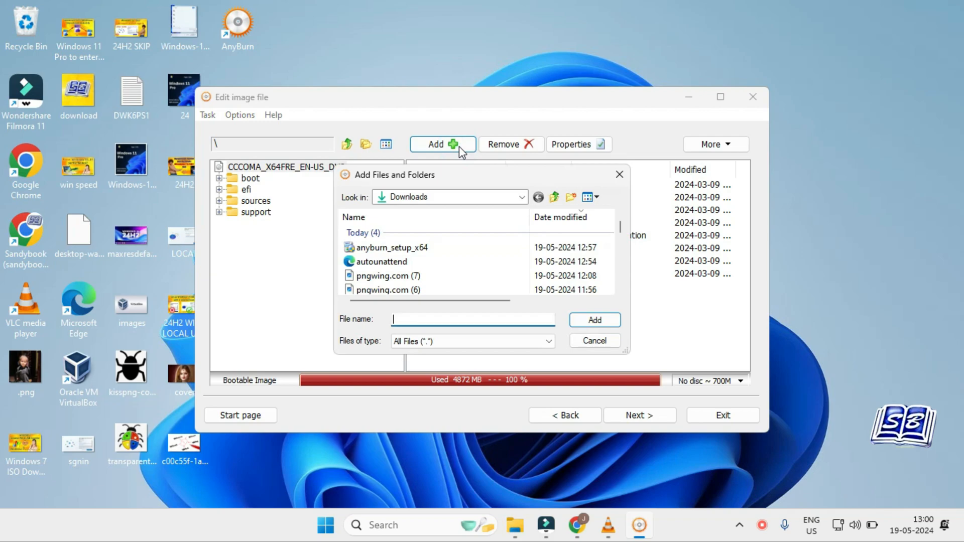
click(521, 196)
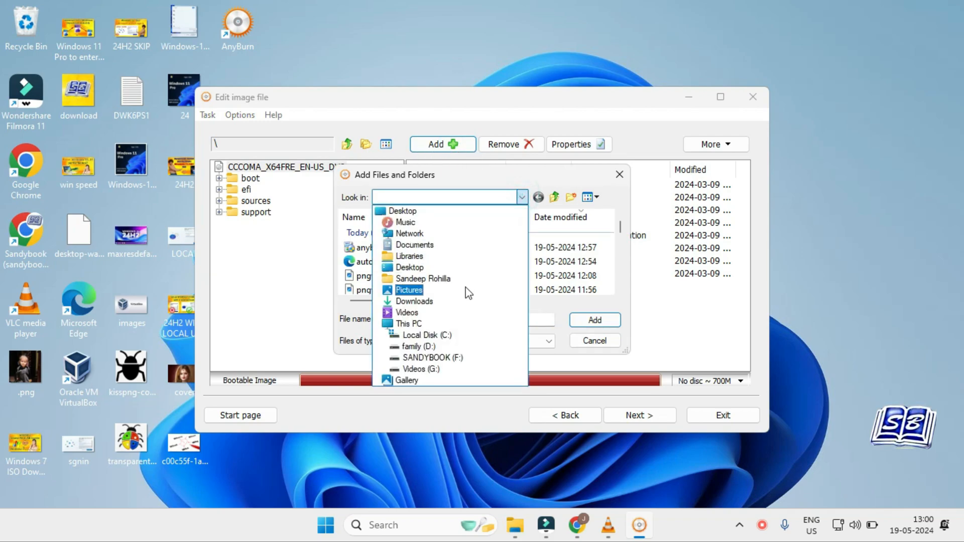
click(452, 301)
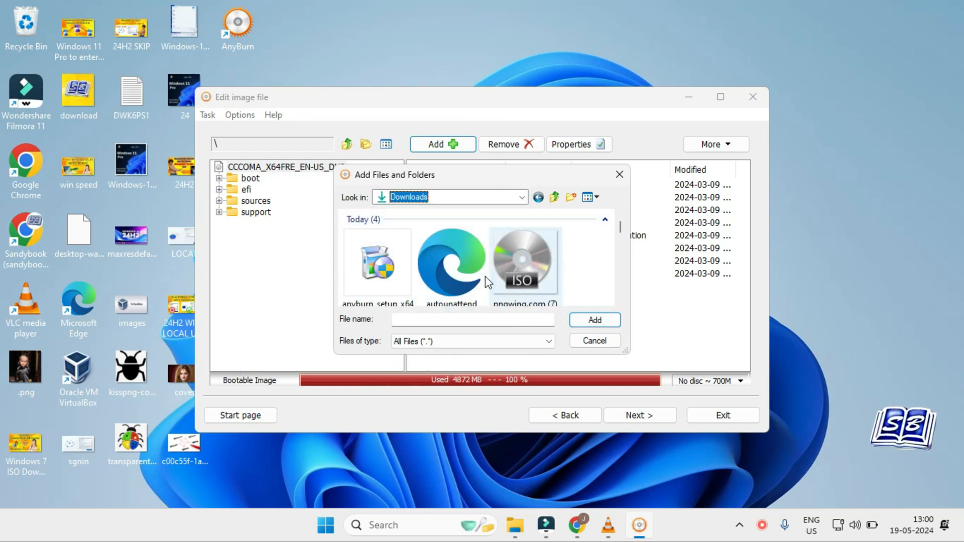
click(454, 269)
click(595, 320)
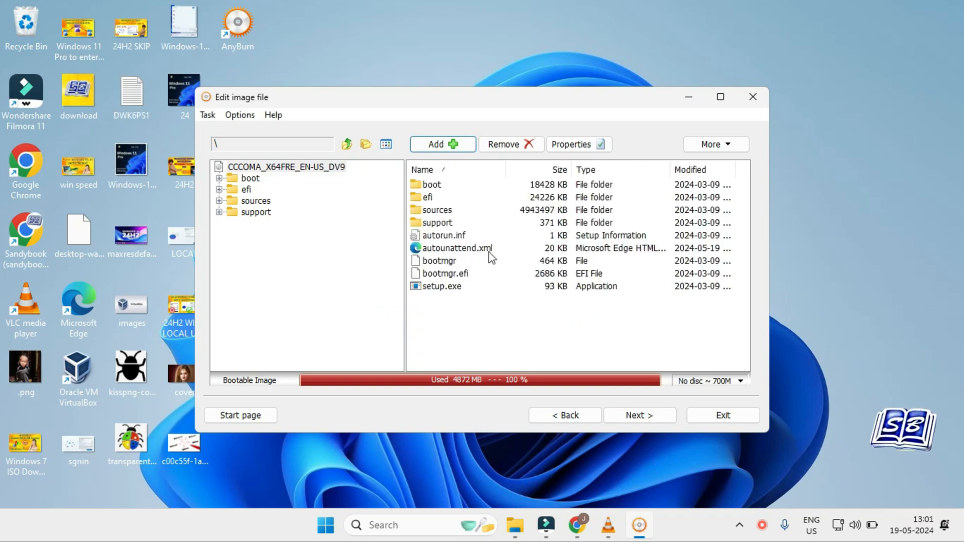
Step: Save the edited image in the Downloads folder as Windows11_auto.iso, in standard ISO format, and exit AnyBurn
click(637, 414)
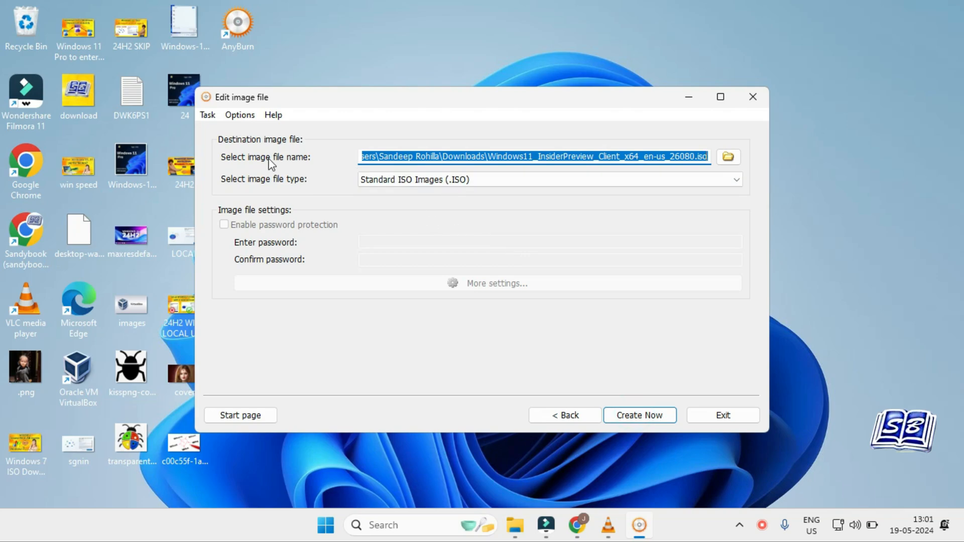
drag(539, 156, 696, 156)
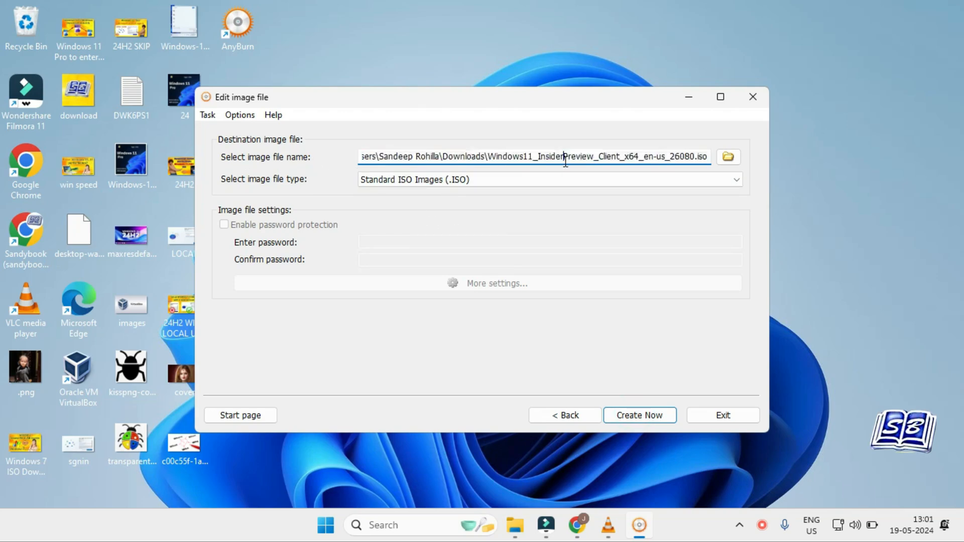
text(auto)
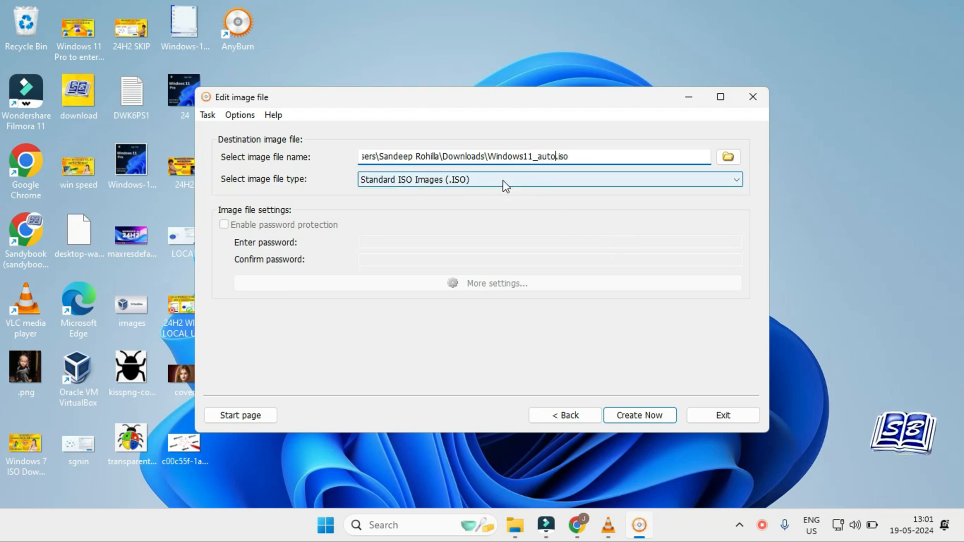
click(634, 410)
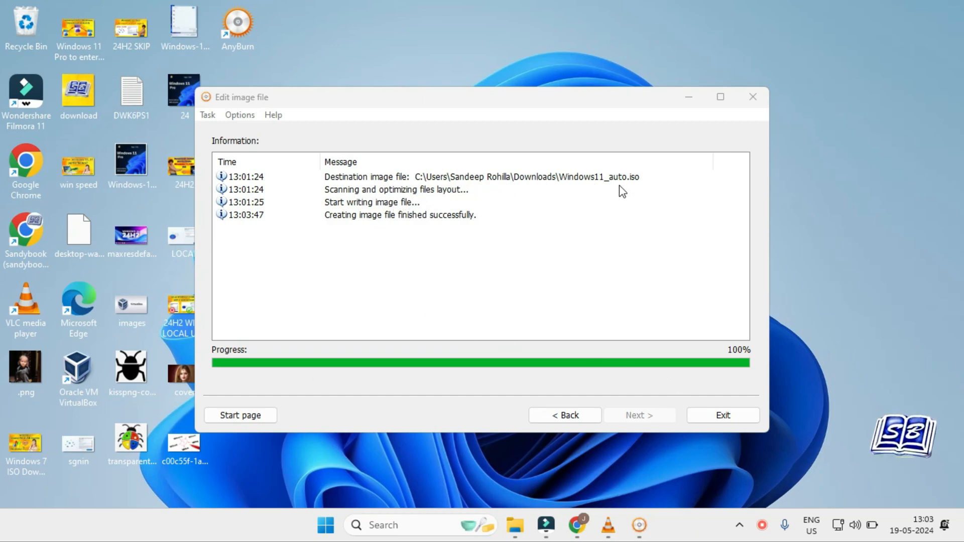
click(733, 419)
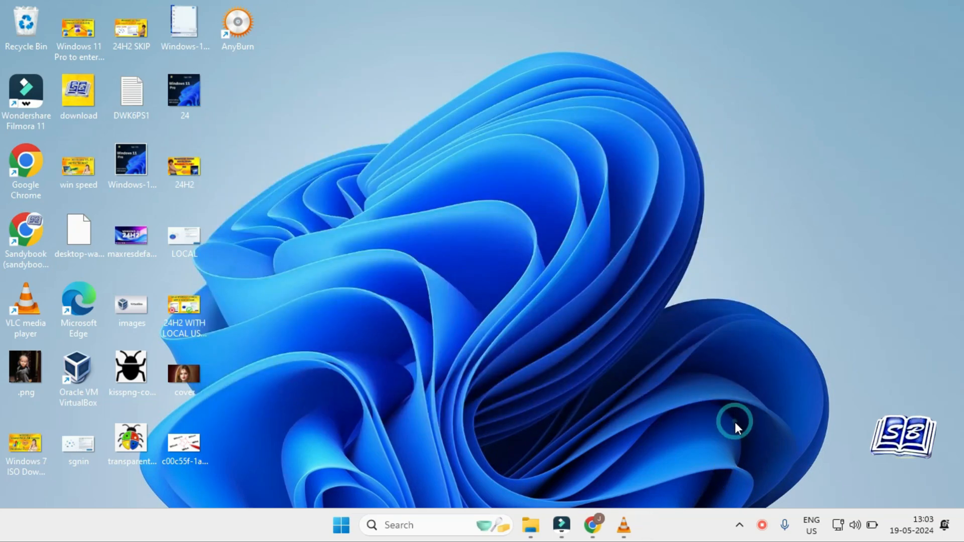
Step: Locate the Windows11_auto image in the Downloads folder and check its file details
click(540, 530)
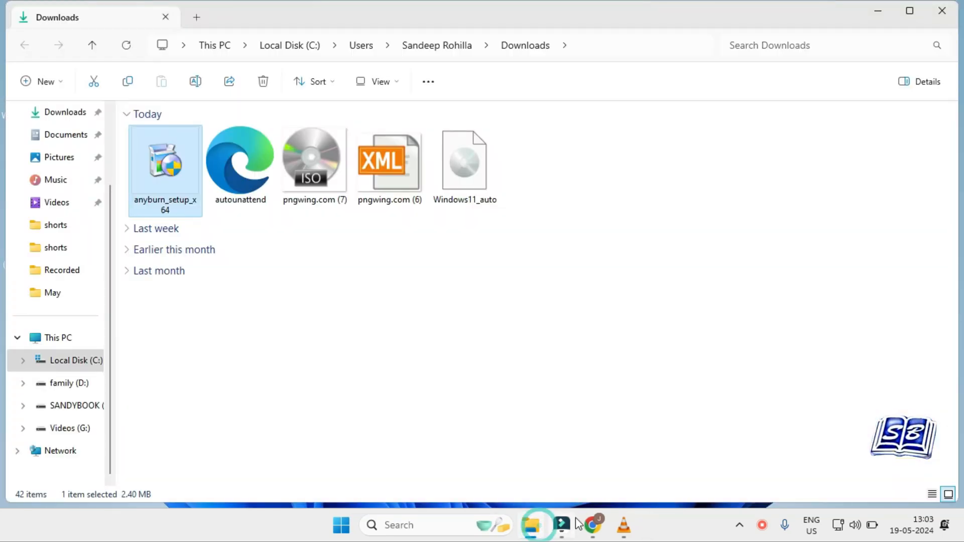
click(334, 351)
click(463, 190)
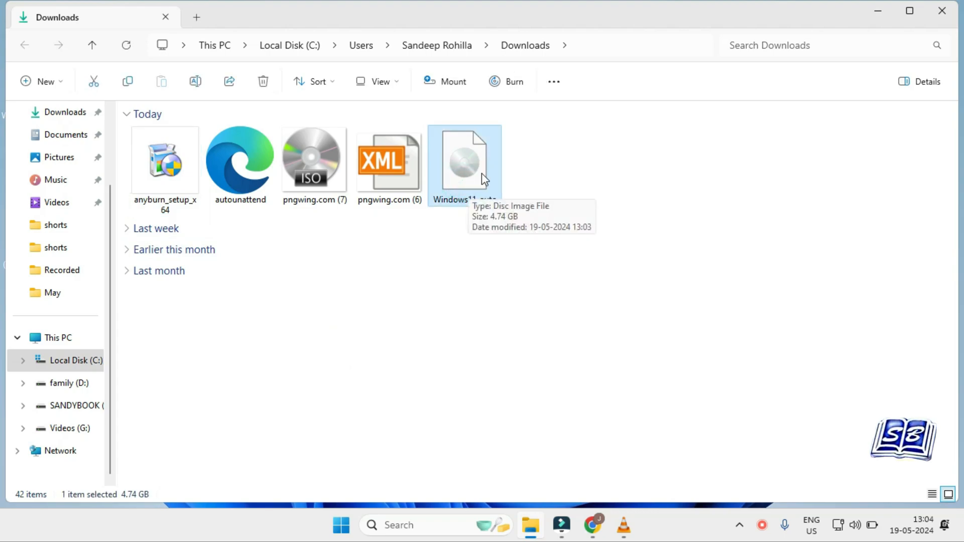
Step: Switch to VirtualBox and start a new virtual machine named "win 11 auto" with Windows11_auto.iso as its ISO image
click(687, 537)
key(super+d)
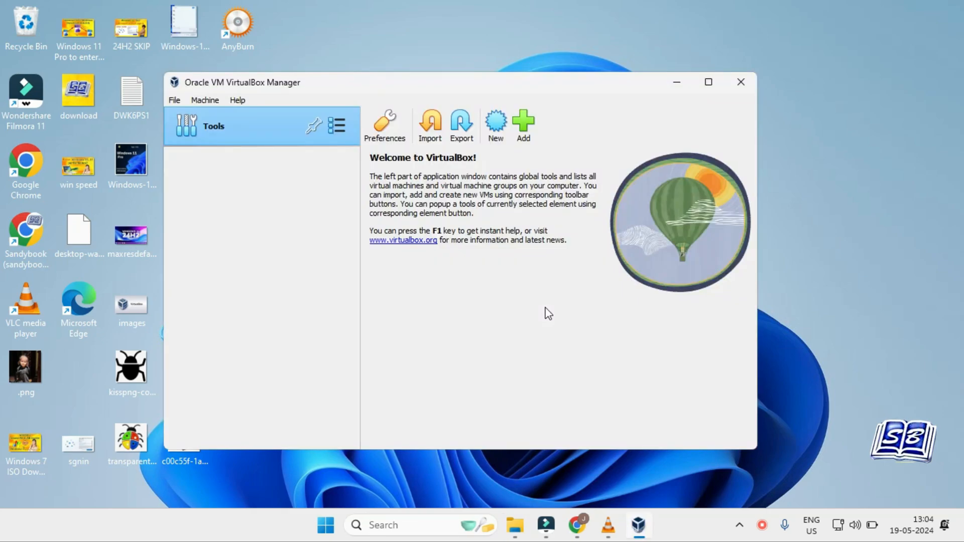
click(495, 121)
text(win 11 auto)
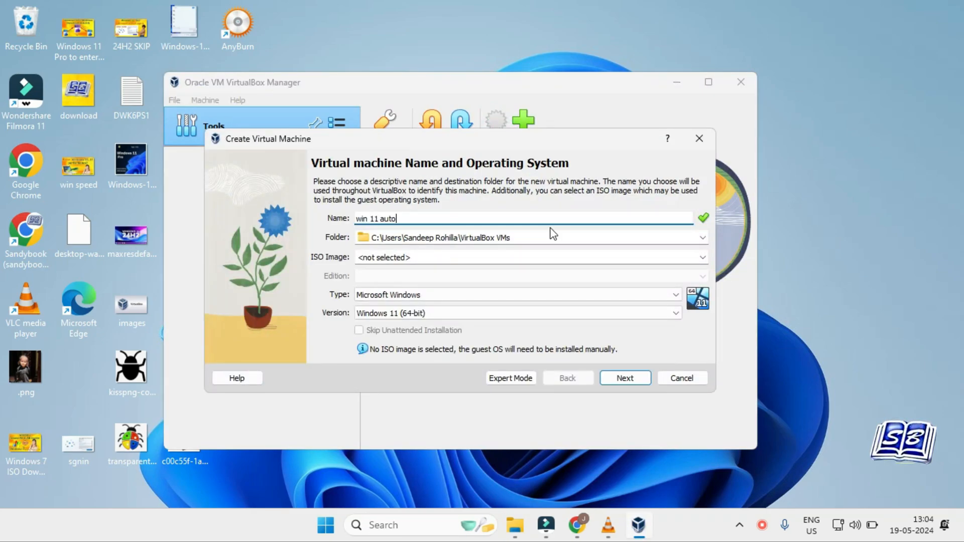
click(703, 258)
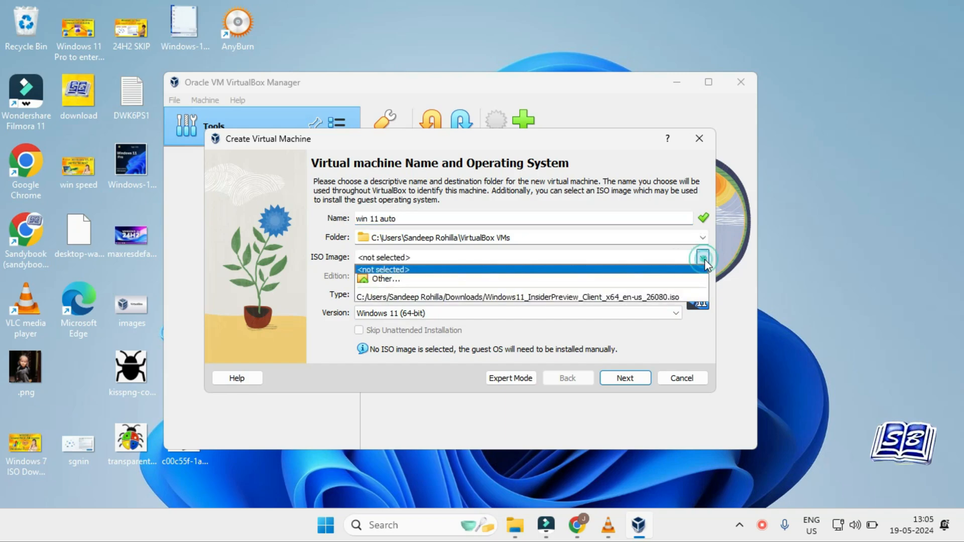
click(598, 278)
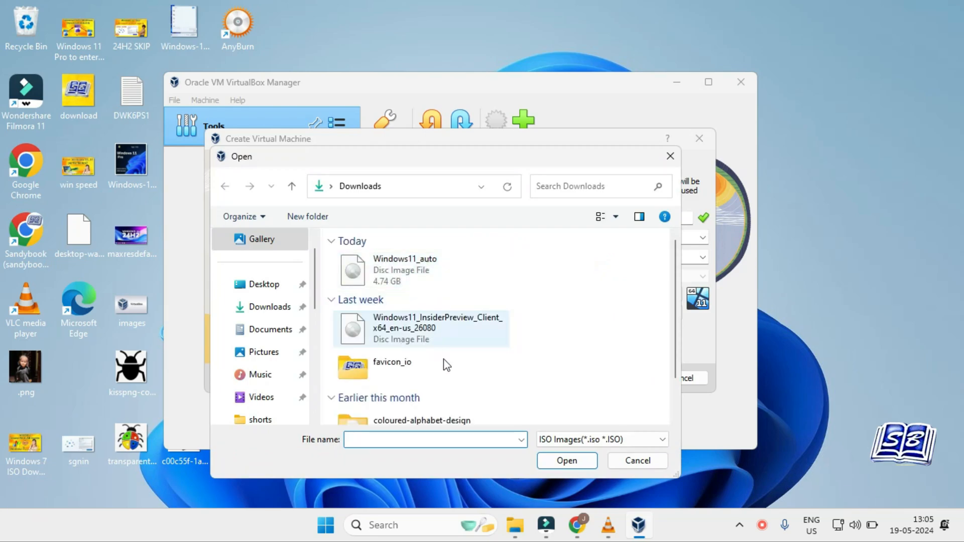
click(442, 270)
click(567, 455)
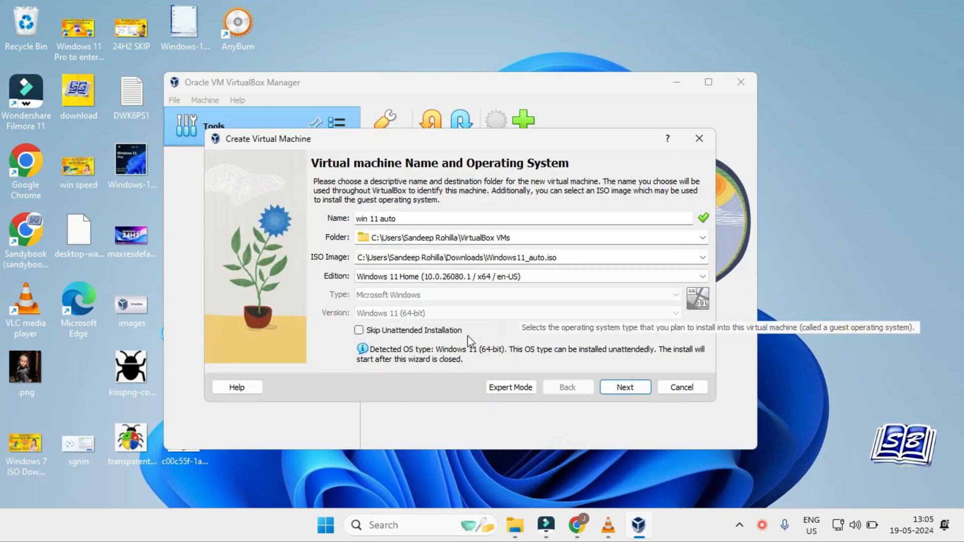
Step: Skip VirtualBox's unattended installation, accept the default hardware, set a 51.03 GB virtual hard disk and finish creating the machine
click(358, 330)
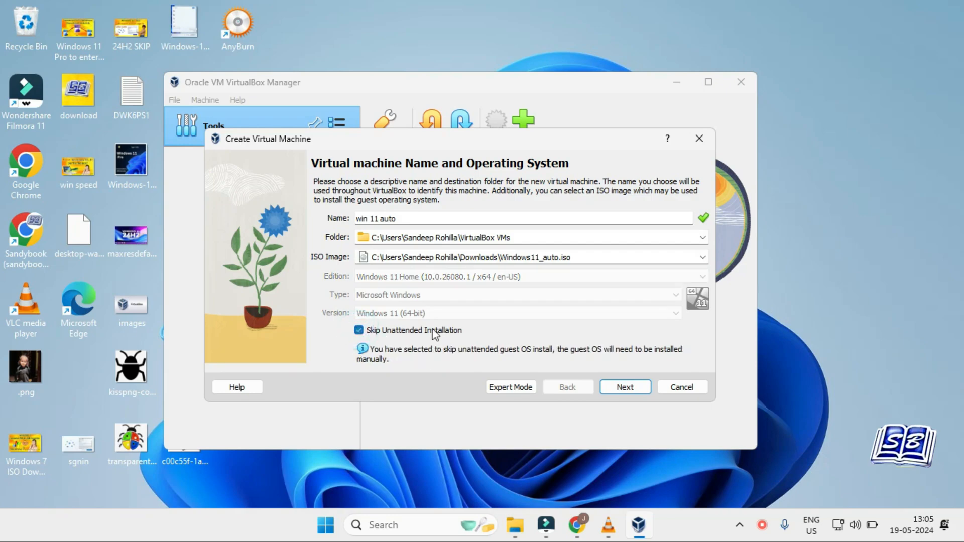
click(644, 392)
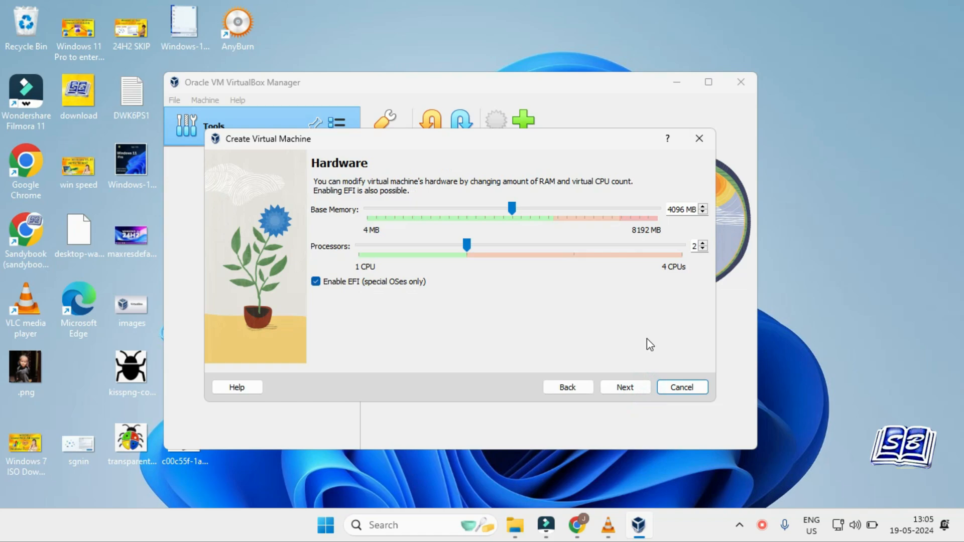
click(626, 390)
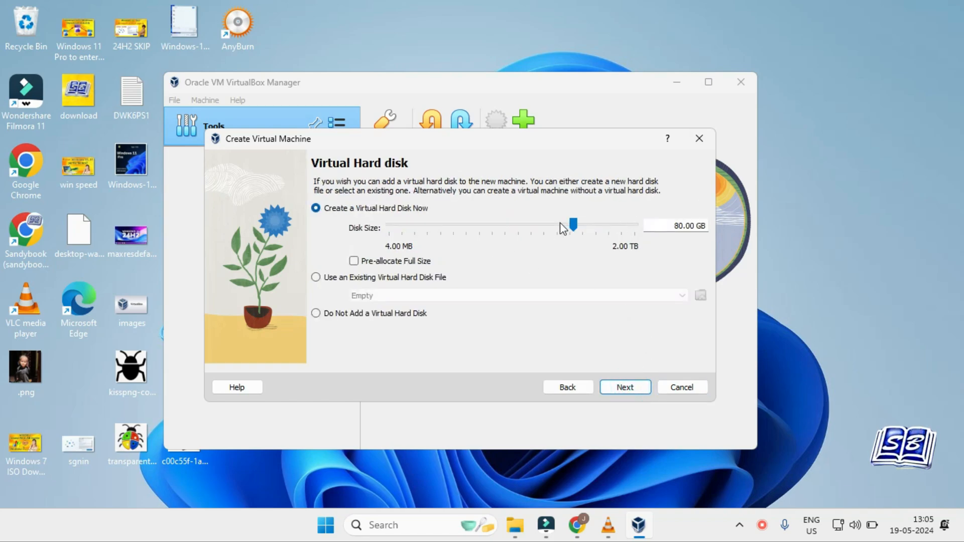
click(544, 226)
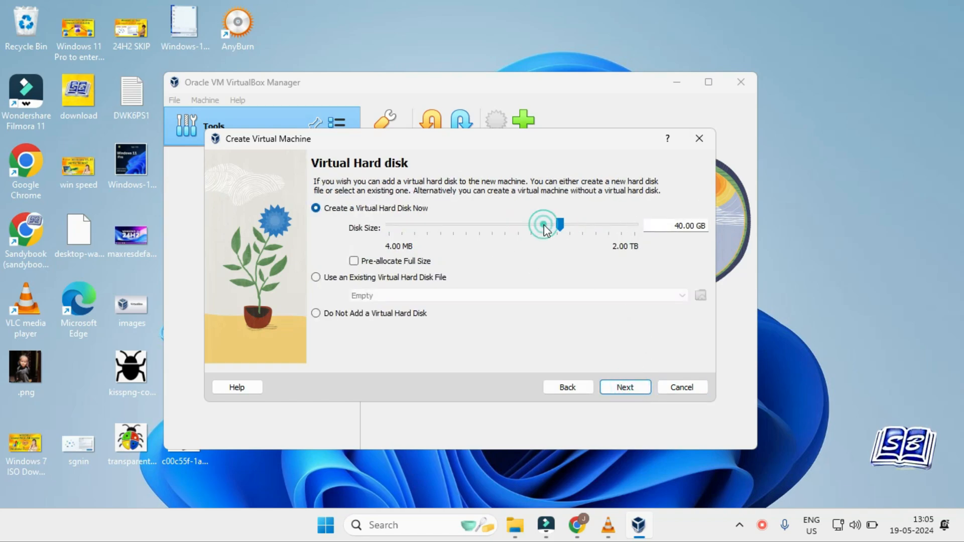
click(624, 388)
click(624, 388)
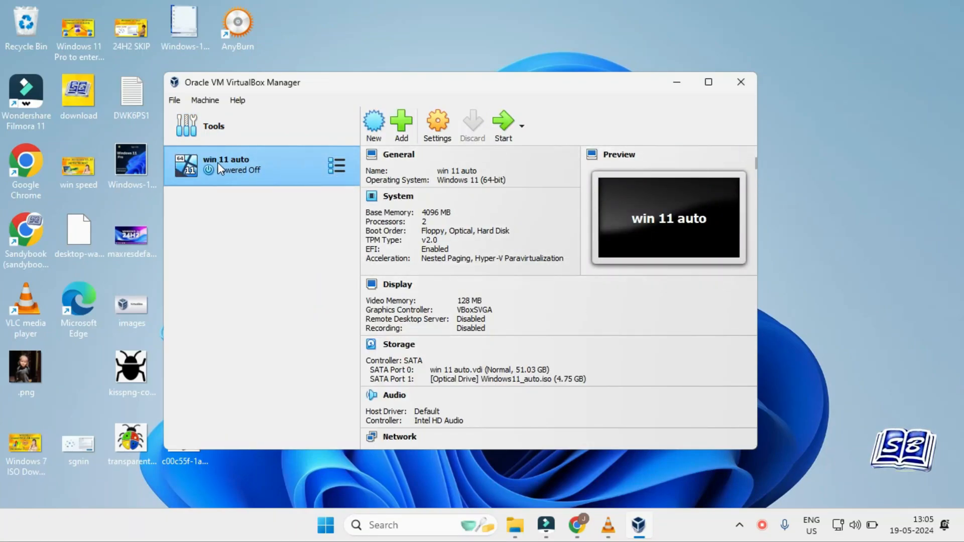
Step: Start the win 11 auto machine and, in Windows 11 Setup, continue without a product key and choose Windows 11 Pro
click(504, 129)
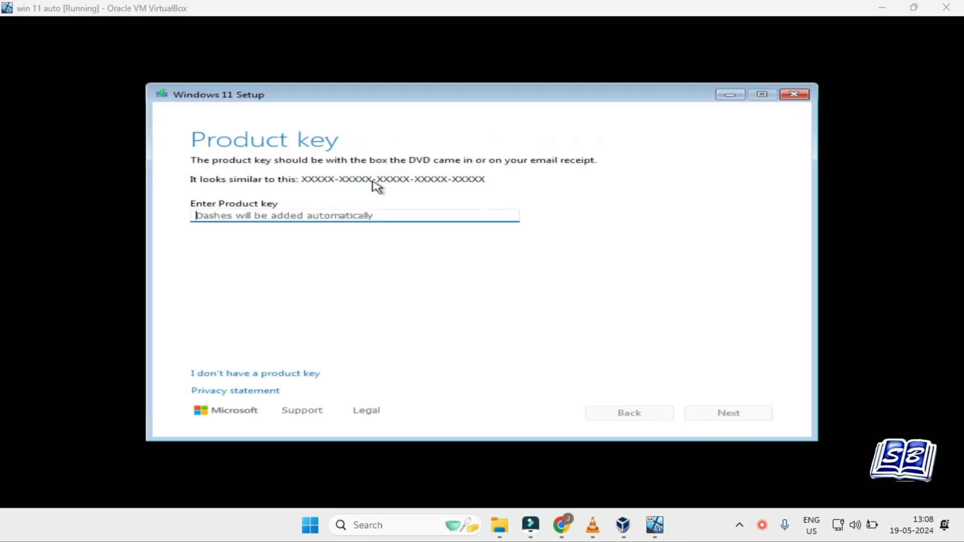
click(283, 374)
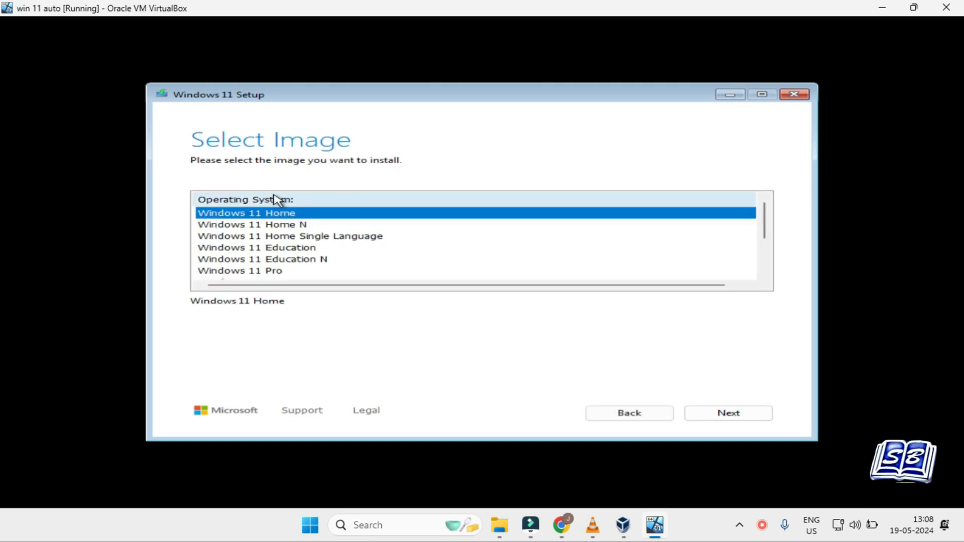
click(292, 276)
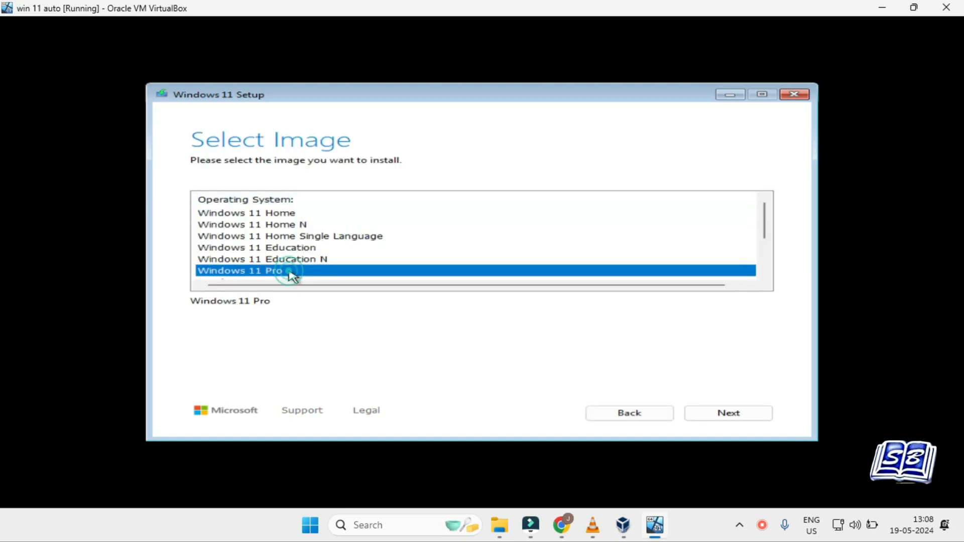
click(719, 414)
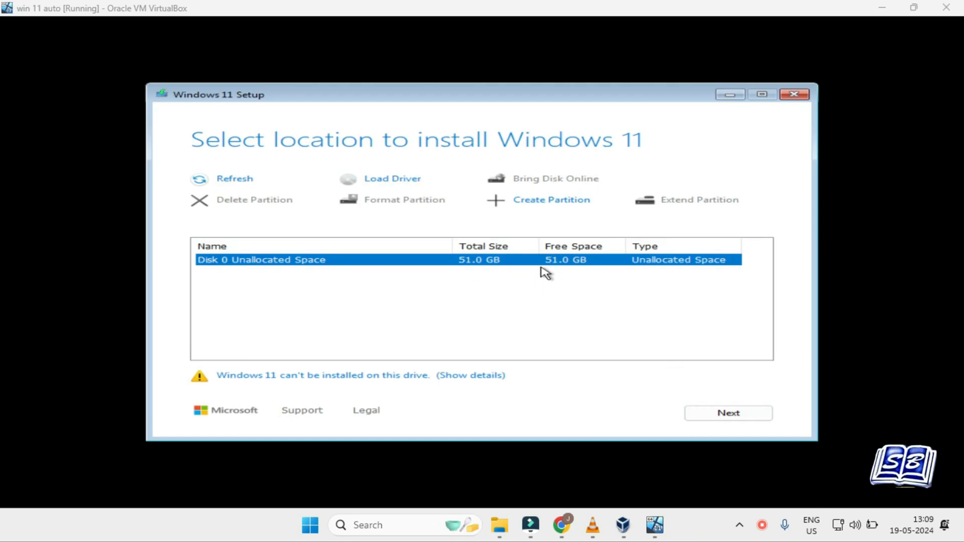
Step: Create a 52257 MB partition in Disk 0's unallocated space and start installing Windows on the primary partition
click(547, 201)
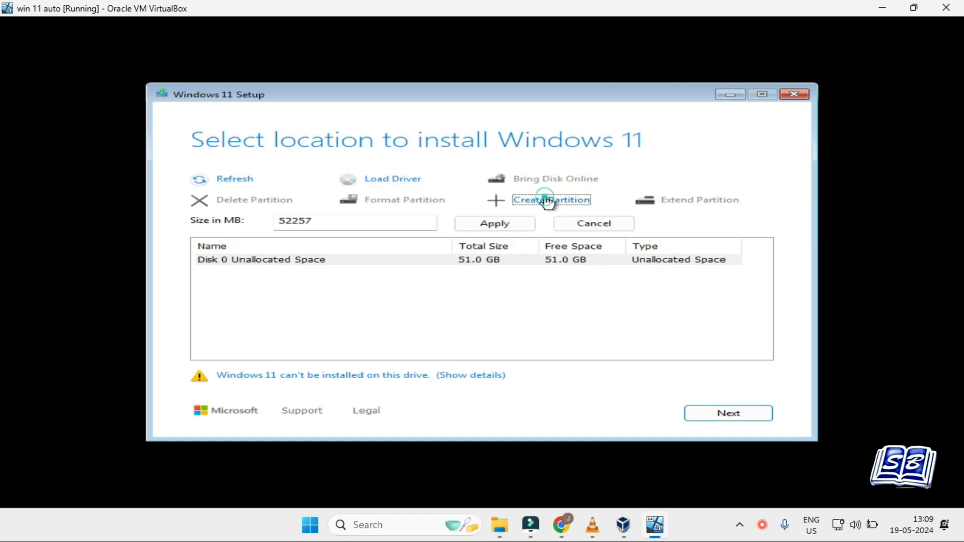
click(494, 224)
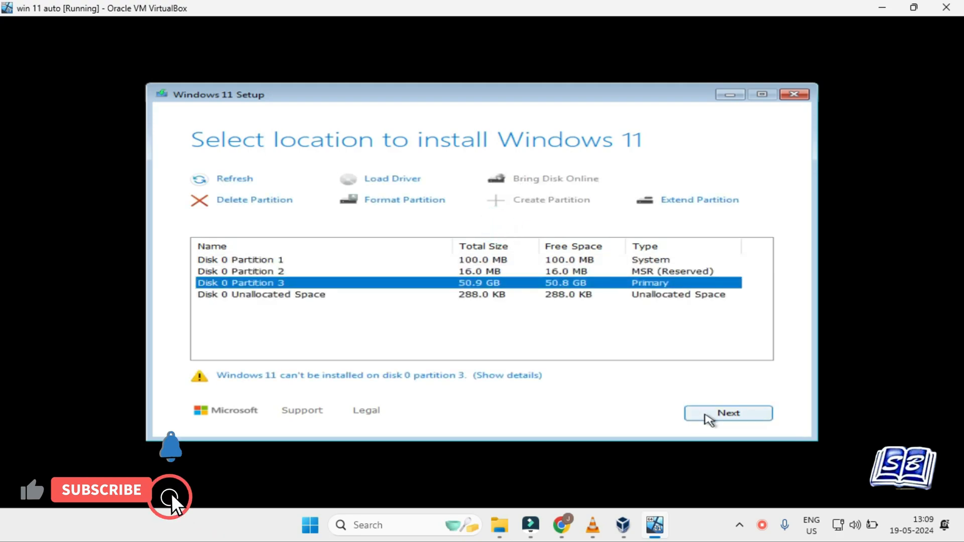
click(708, 417)
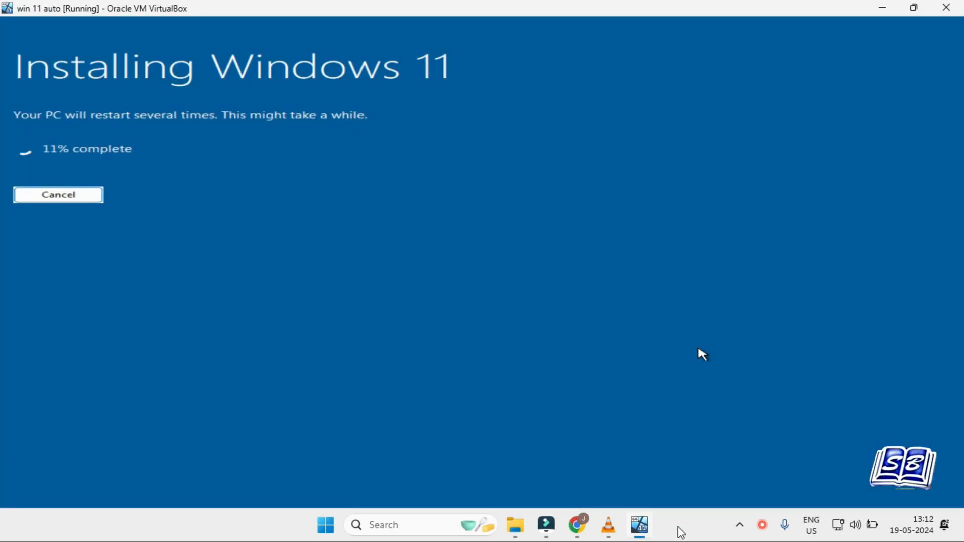
click(691, 524)
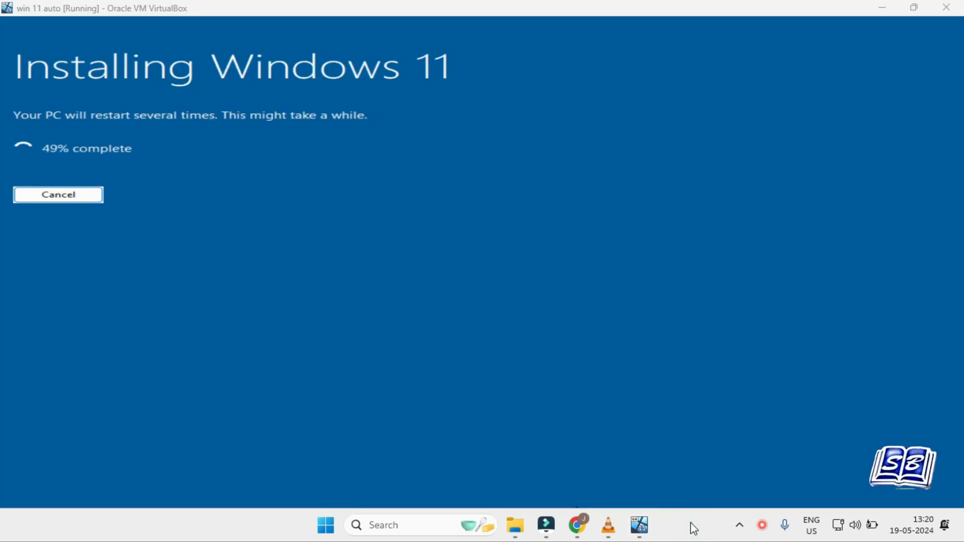
click(685, 526)
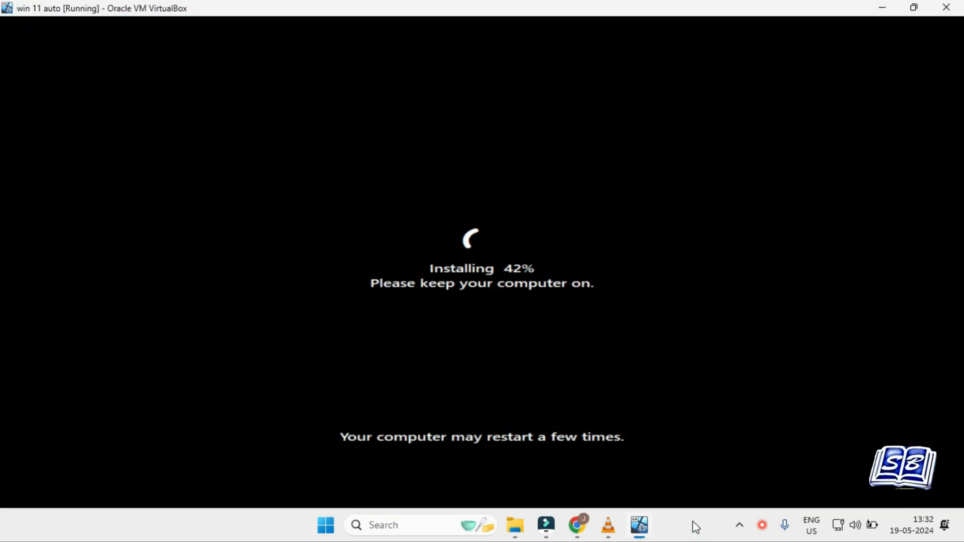
click(738, 477)
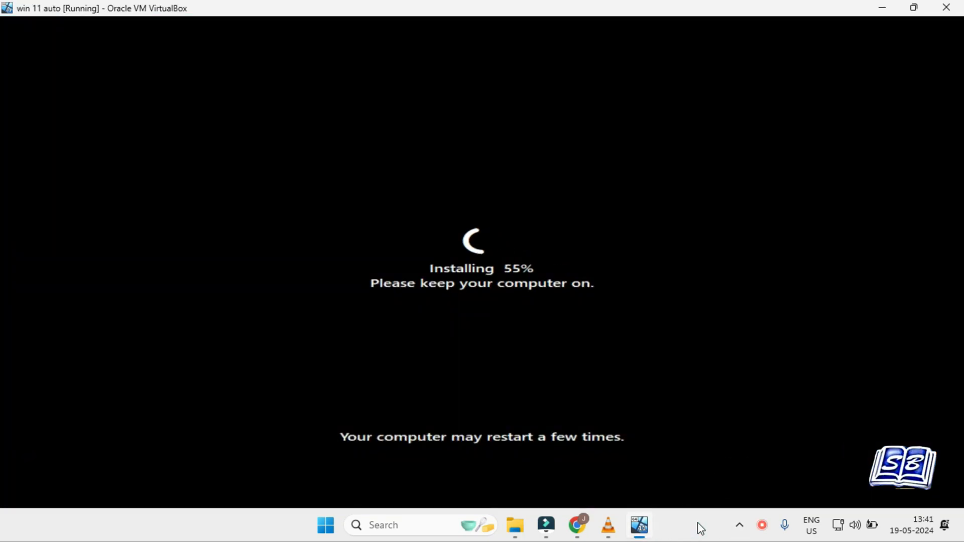
click(697, 523)
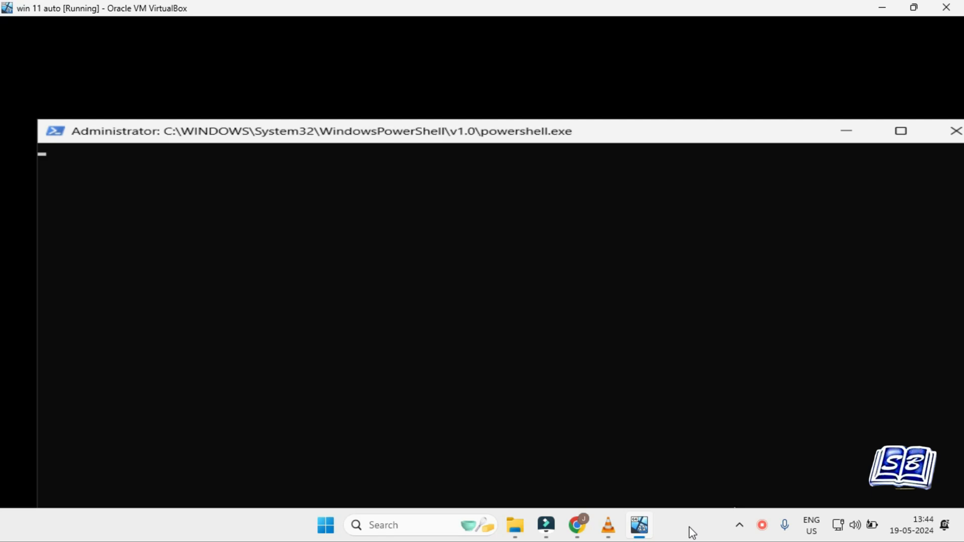
Step: Narrow the PowerShell window and reposition it so it fits inside the virtual machine's display
drag(625, 134, 591, 58)
drag(950, 200, 770, 269)
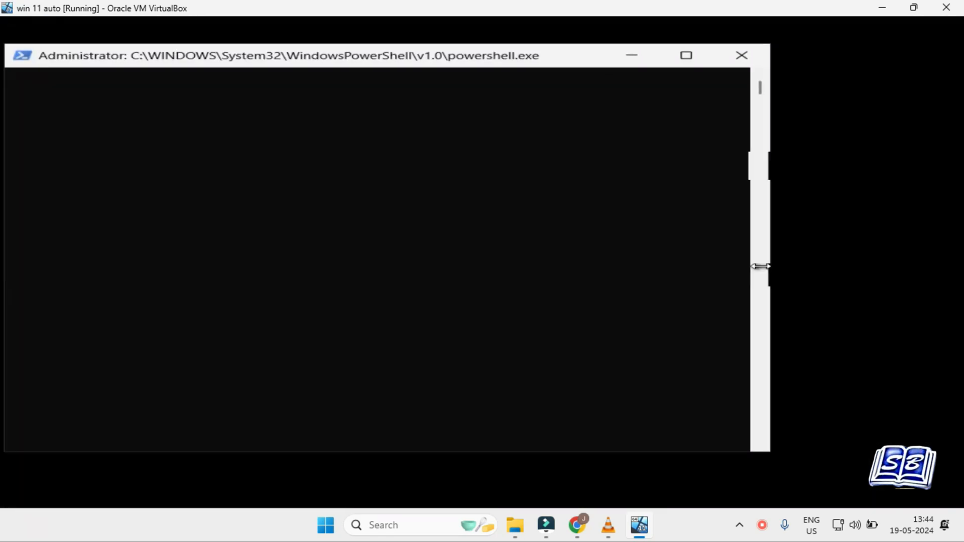
drag(522, 44, 542, 156)
drag(555, 168, 609, 120)
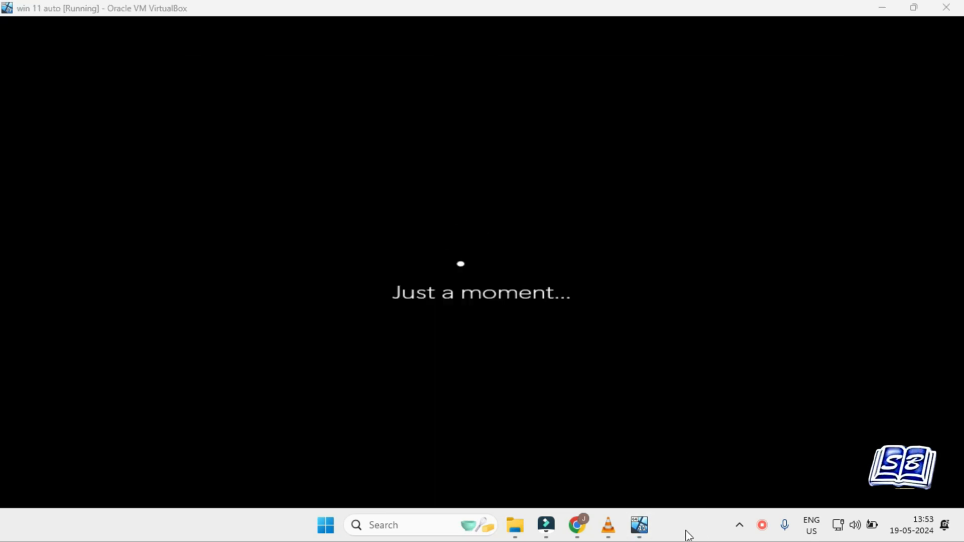
click(683, 524)
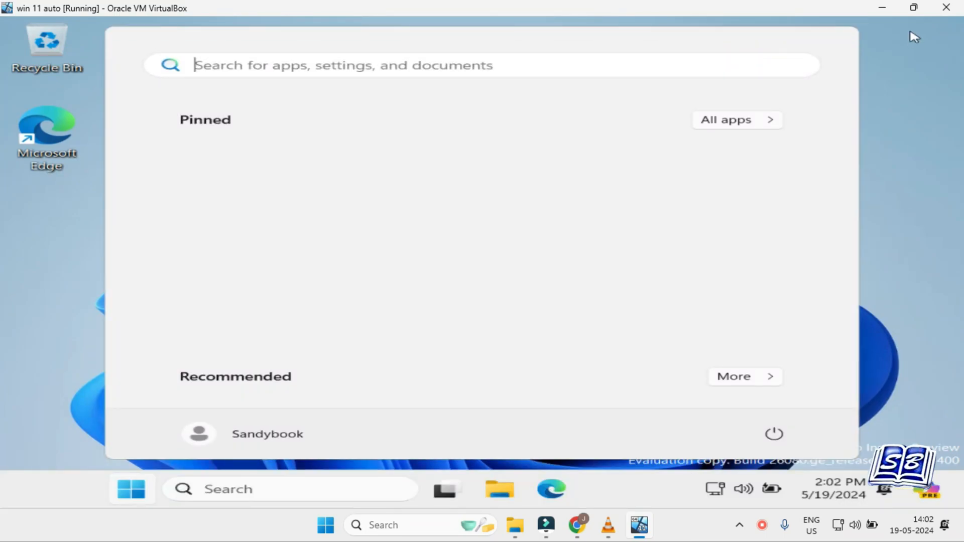
Step: Dismiss the Start menu, check the edition and version in the installed system's Windows specifications, and close Settings
click(910, 256)
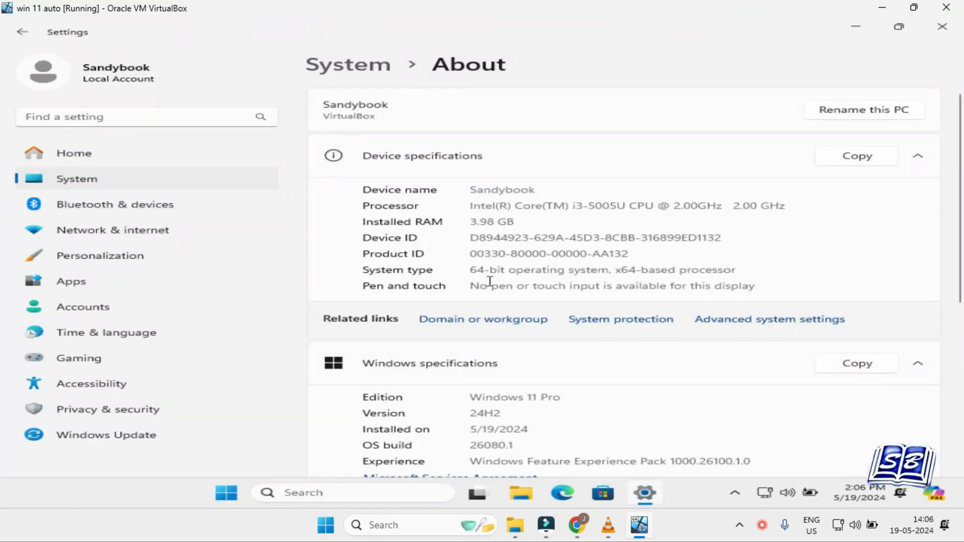
scroll(520, 278, down, 3)
drag(553, 279, 469, 279)
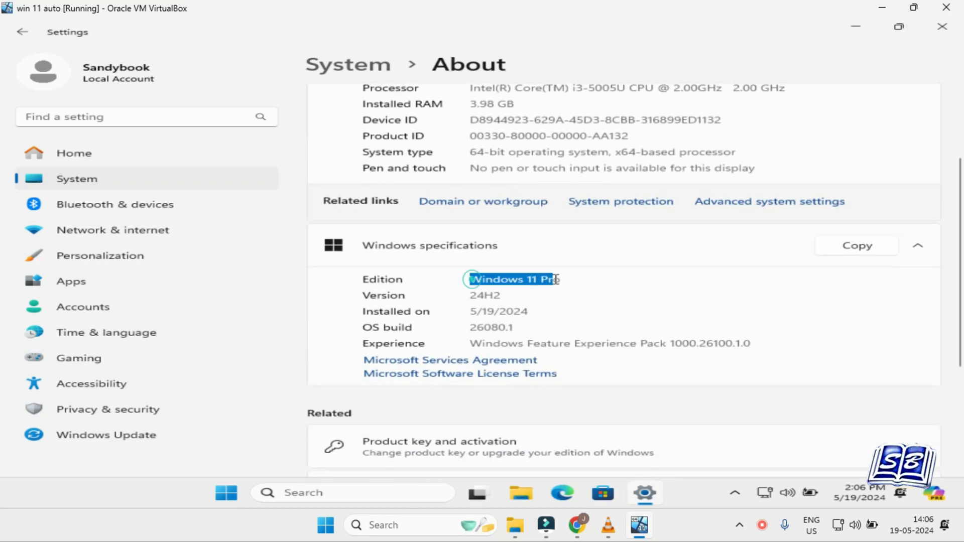
click(512, 296)
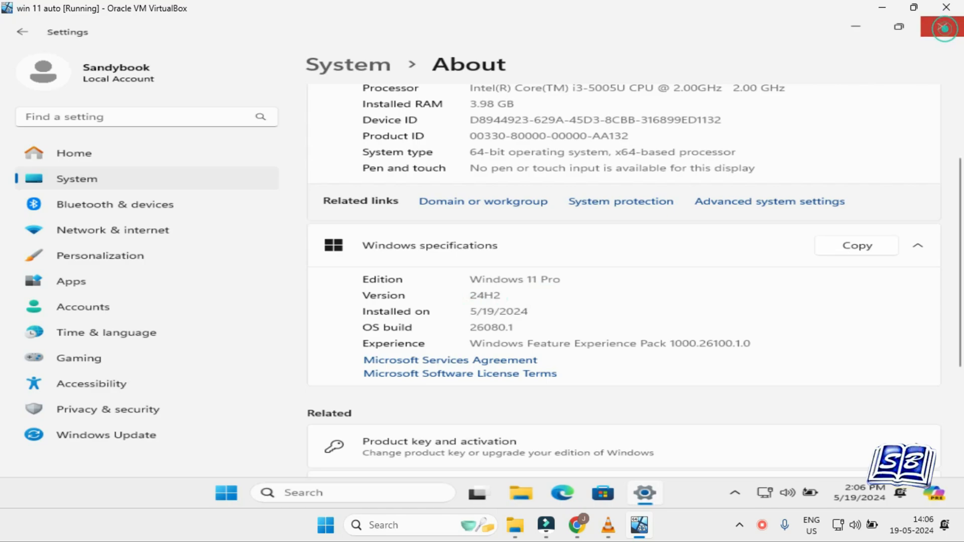
click(942, 26)
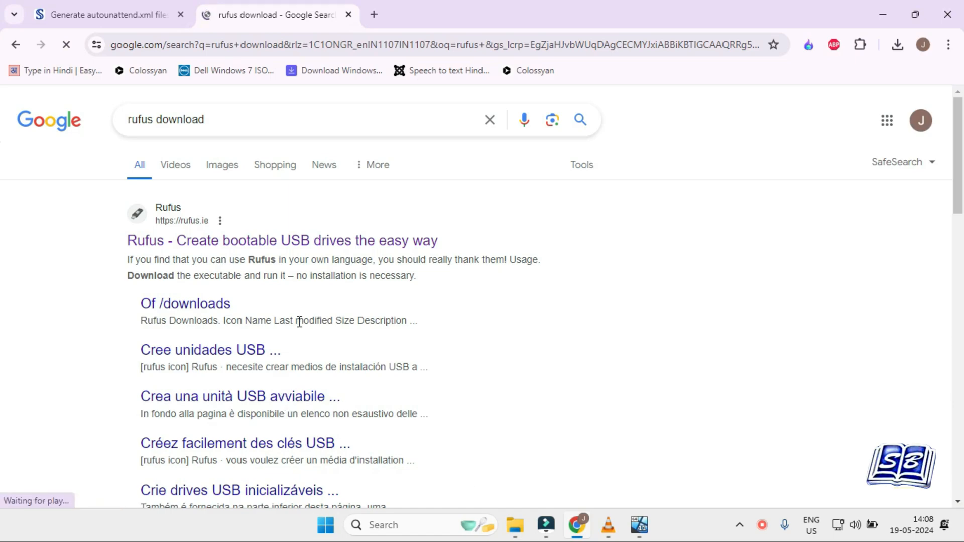
Step: Open the official Rufus site from the search results and download the portable version rufus-4.4p.exe
click(303, 243)
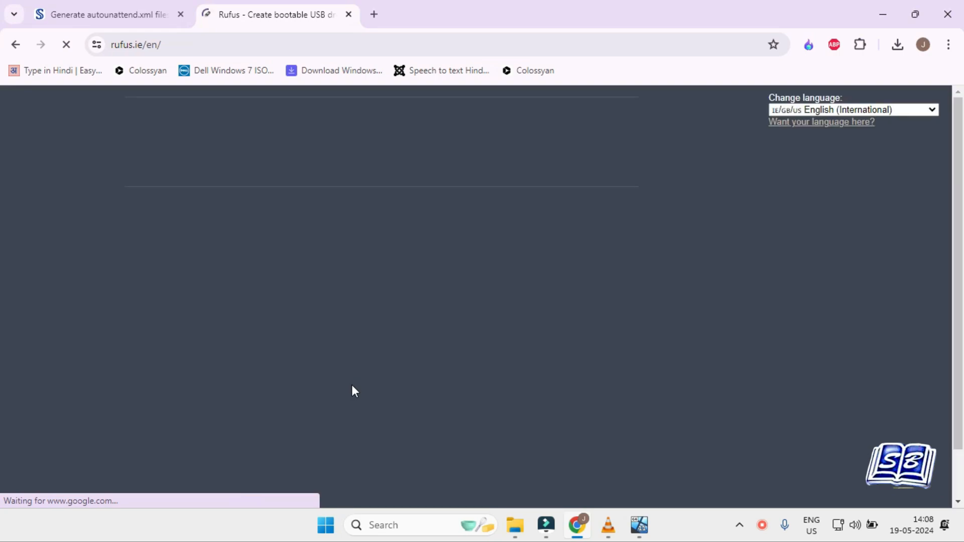
scroll(481, 376, down, 15)
scroll(379, 362, up, 3)
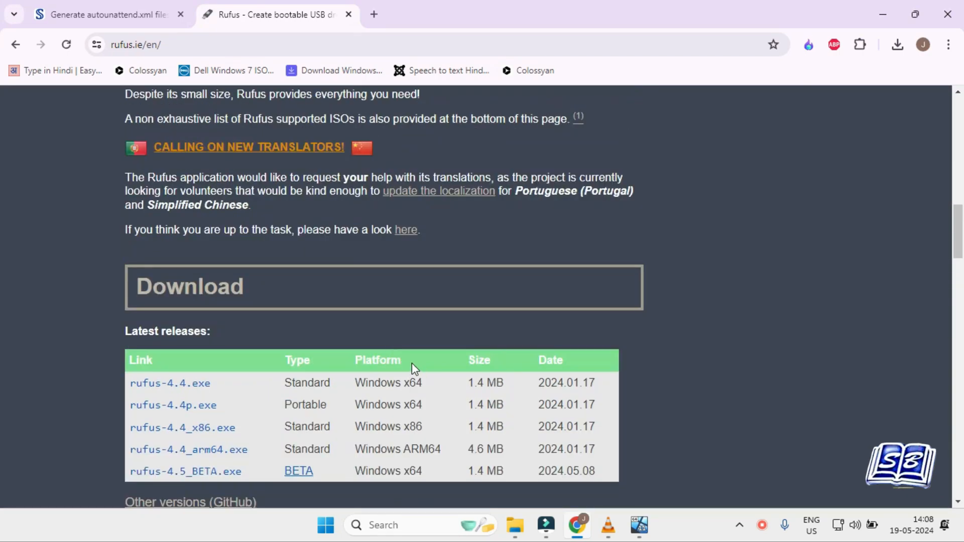
click(187, 408)
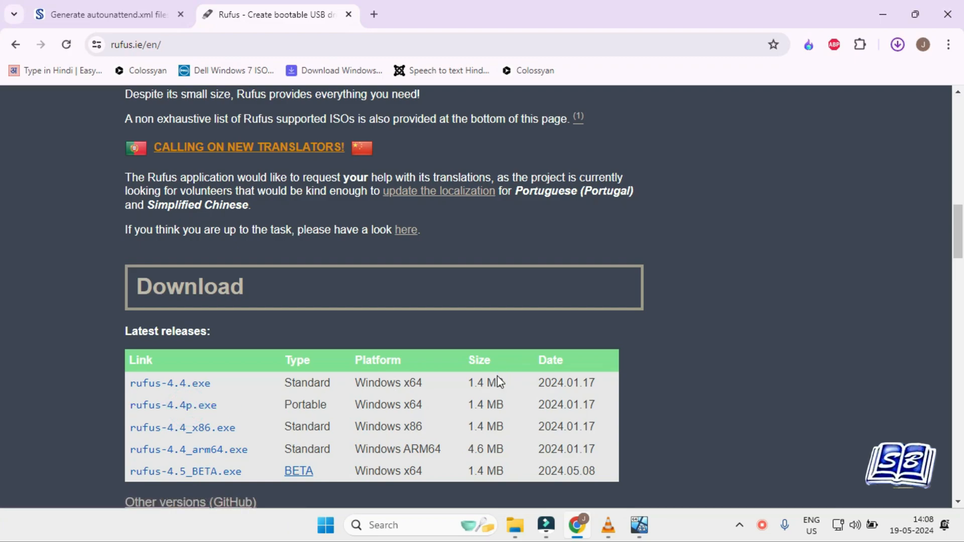
Step: Show the downloaded rufus-4.4p.exe in its folder and launch it
click(898, 44)
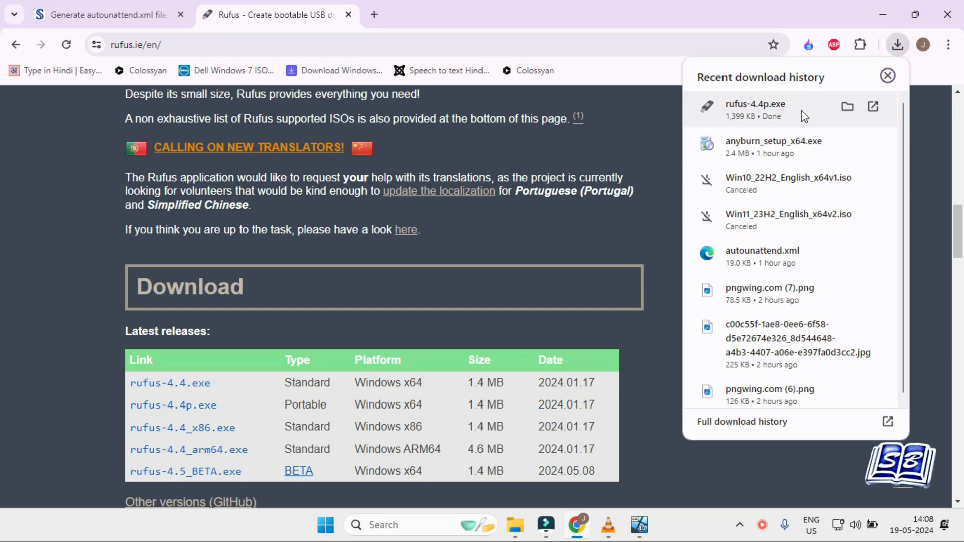
click(847, 107)
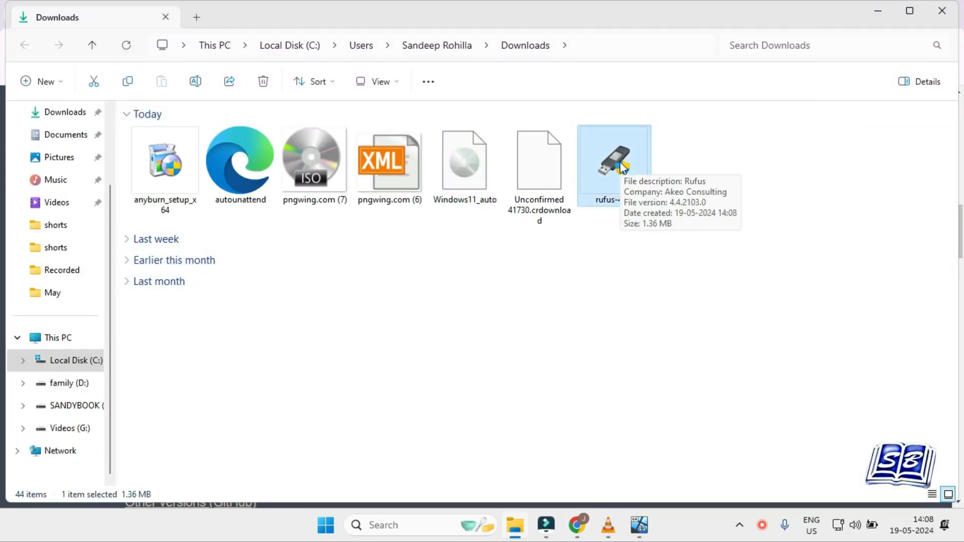
double_click(613, 163)
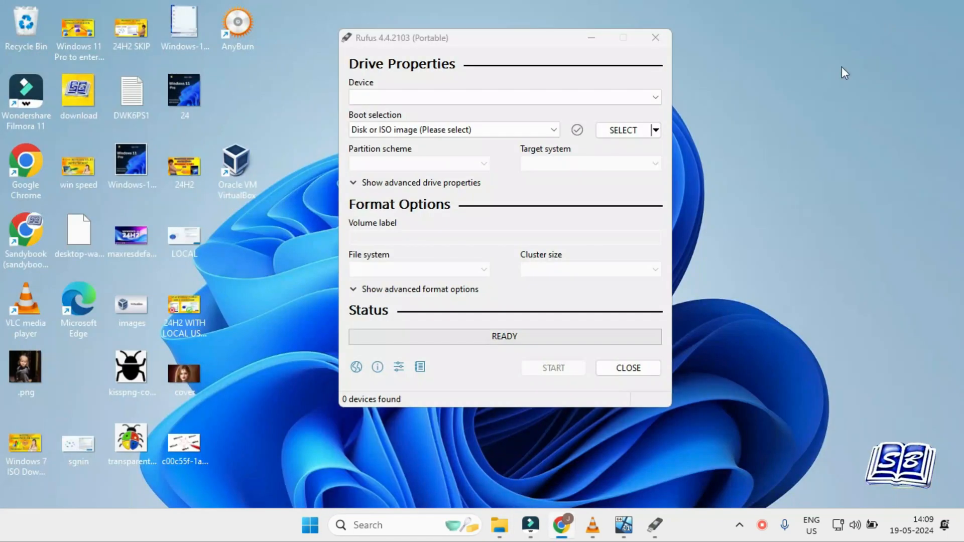
Step: Keep DELLRESTORE (I:) as the target device in Rufus and load Windows11_auto from Downloads as the boot image
click(655, 97)
click(655, 94)
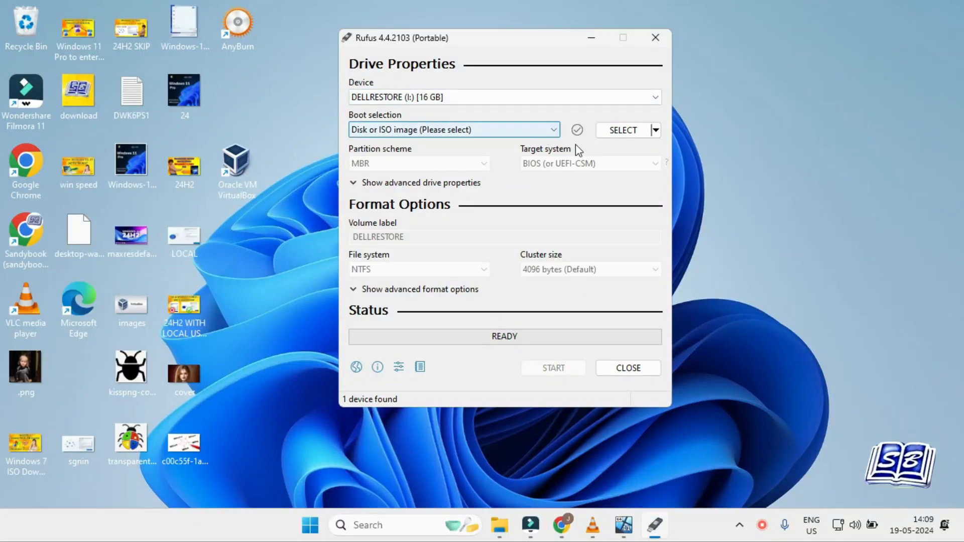
click(614, 135)
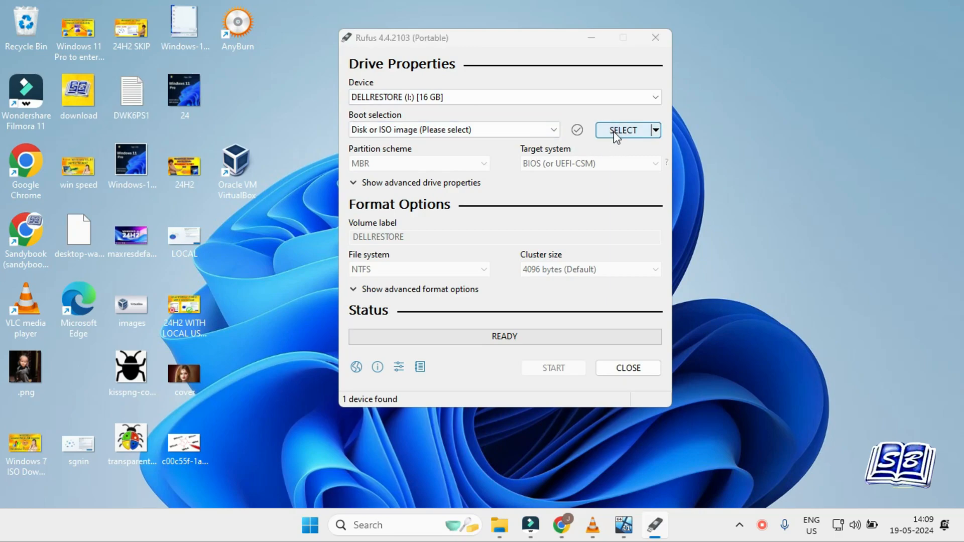
click(537, 173)
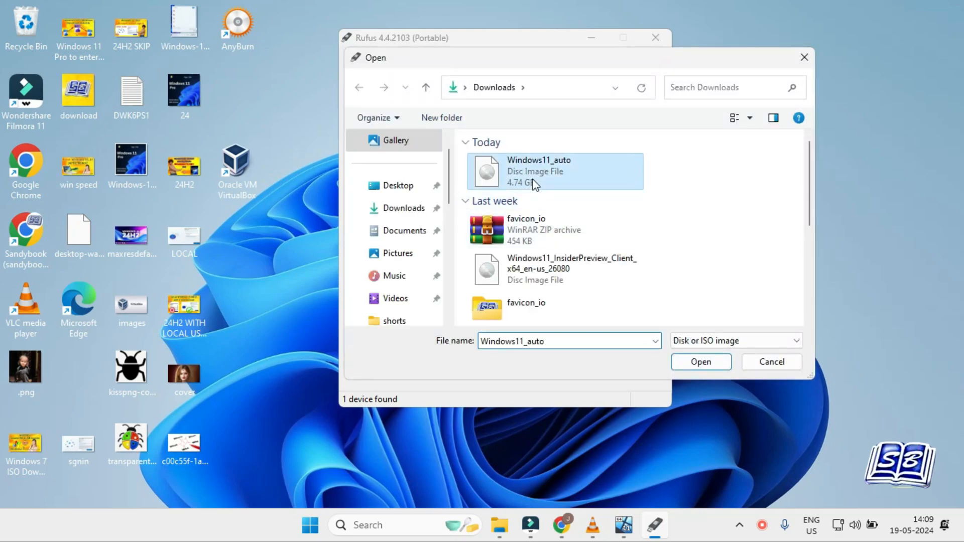
click(691, 362)
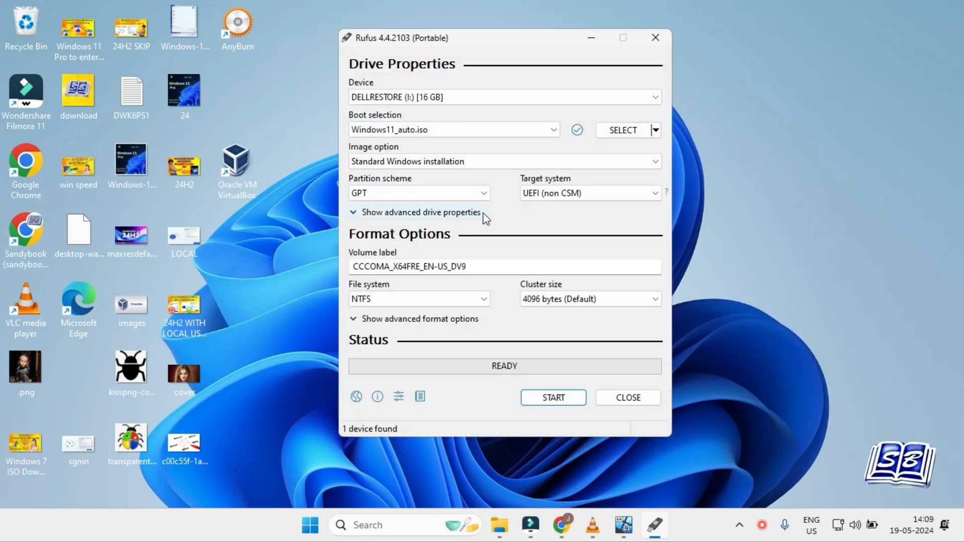
Step: Choose the MBR partition scheme, start Rufus with hardware and online-account requirements removed, a local account, and data collection and BitLocker disabled, and close it
click(486, 195)
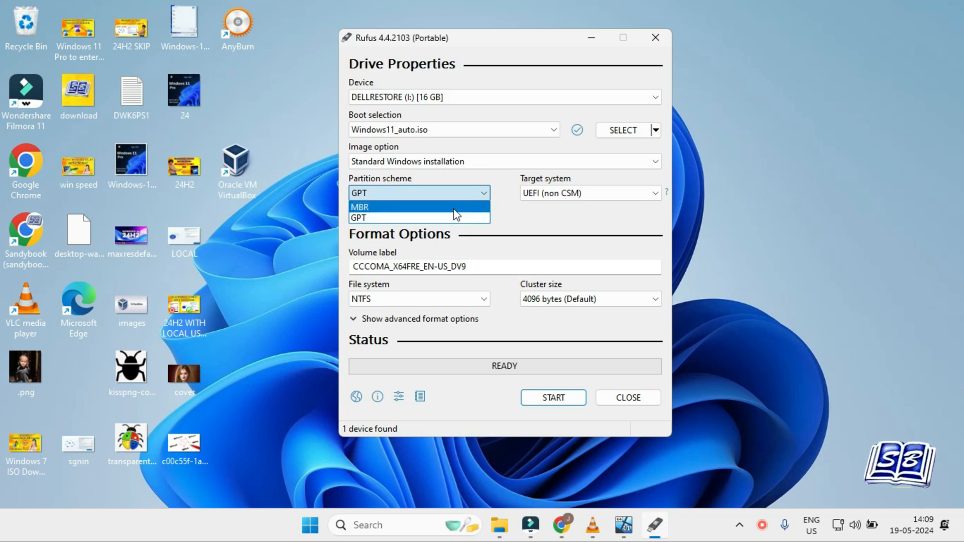
click(554, 398)
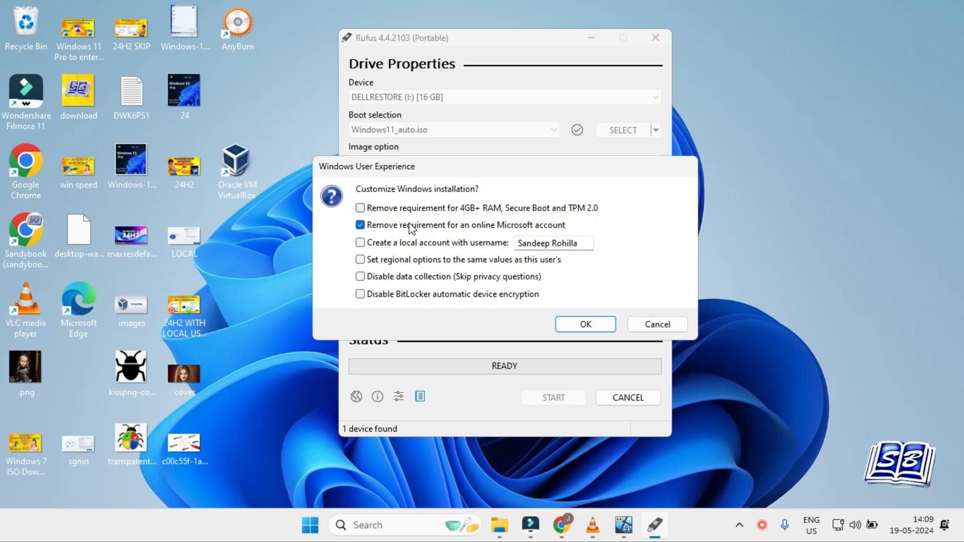
click(412, 209)
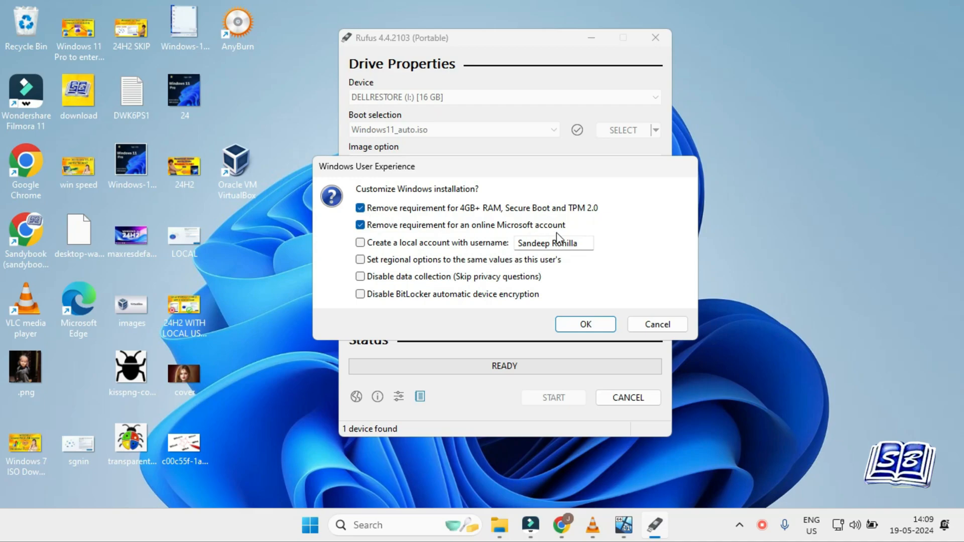
click(360, 277)
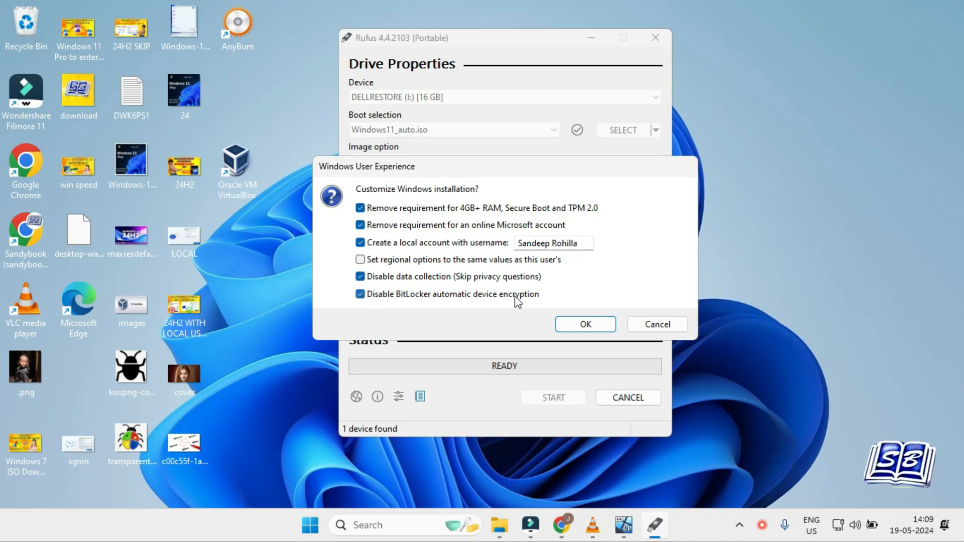
click(582, 328)
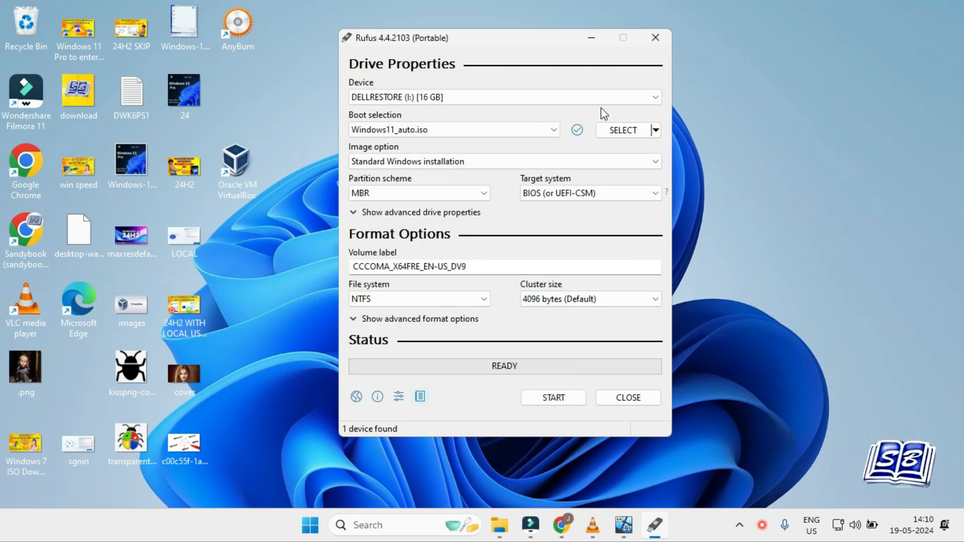
click(655, 39)
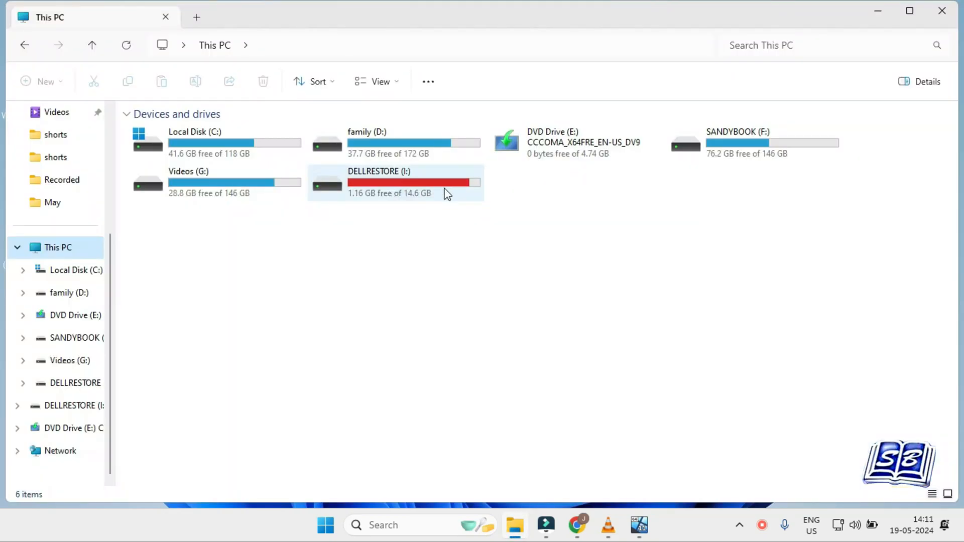
Step: Mount the Windows11_auto image as a DVD drive and copy the autounattend file in the Downloads folder
double_click(444, 189)
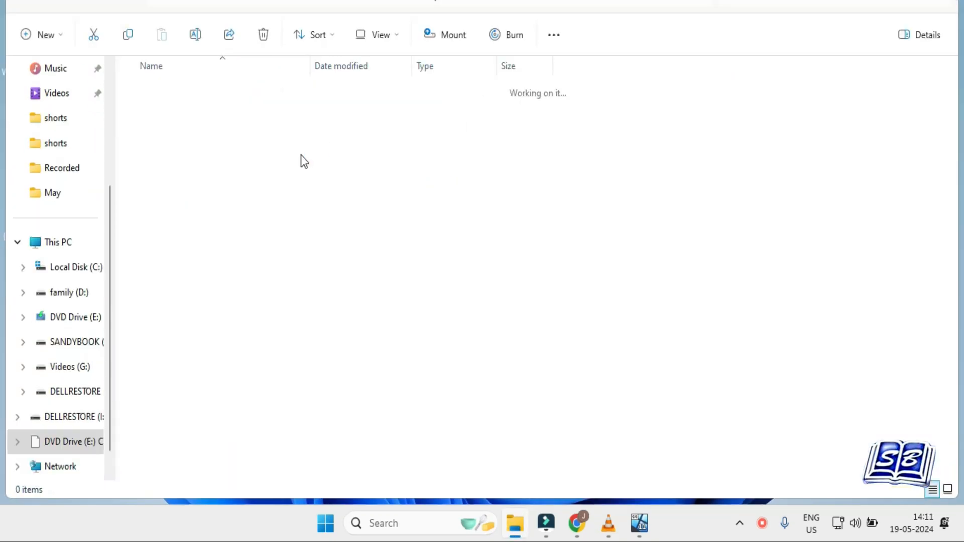
right_click(474, 167)
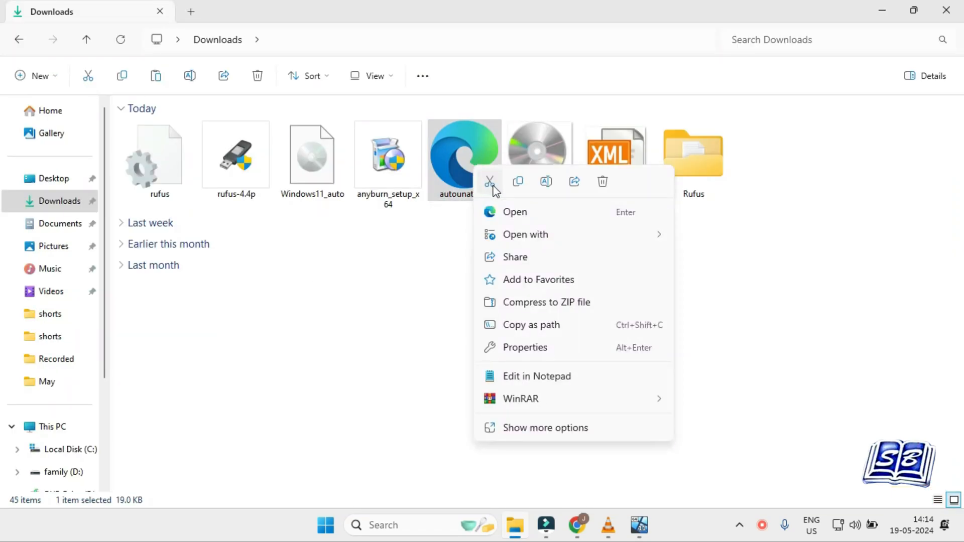
click(514, 185)
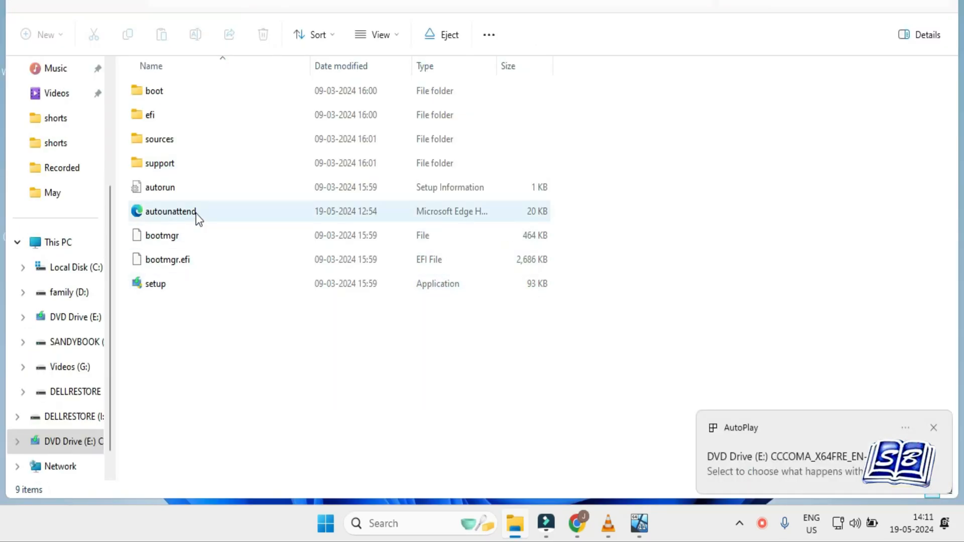
Step: Select all files and folders on the mounted Windows 11 DVD drive and copy them
drag(180, 331, 192, 290)
drag(204, 237, 222, 96)
right_click(223, 101)
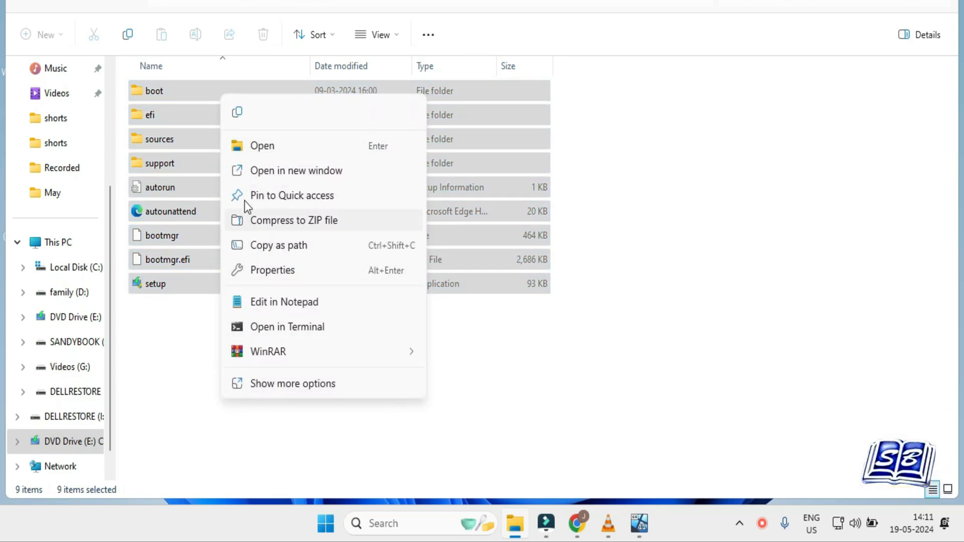
click(240, 115)
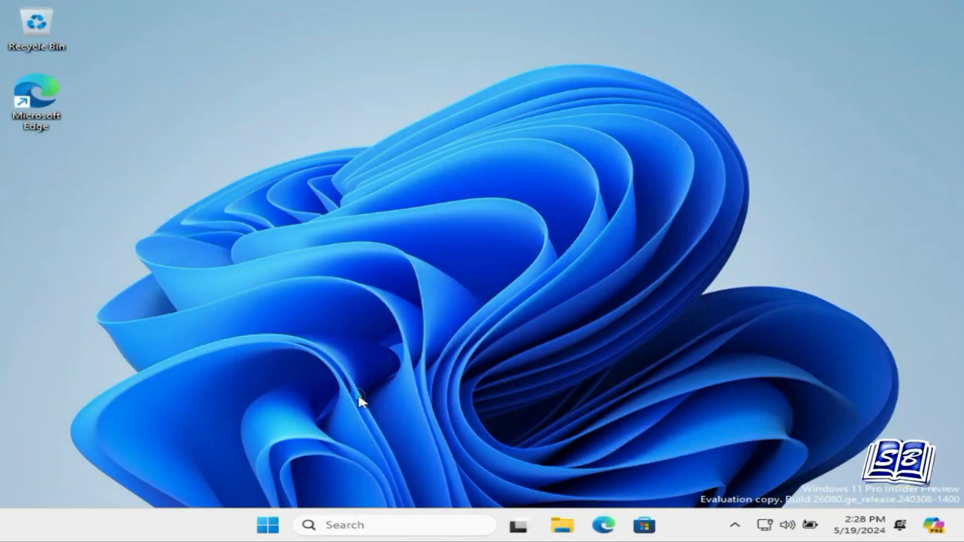
click(357, 394)
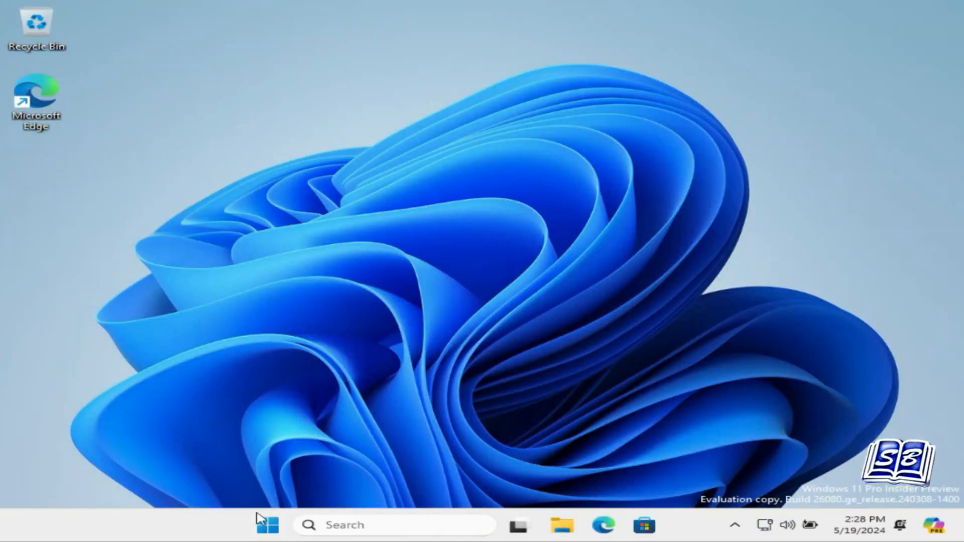
right_click(235, 525)
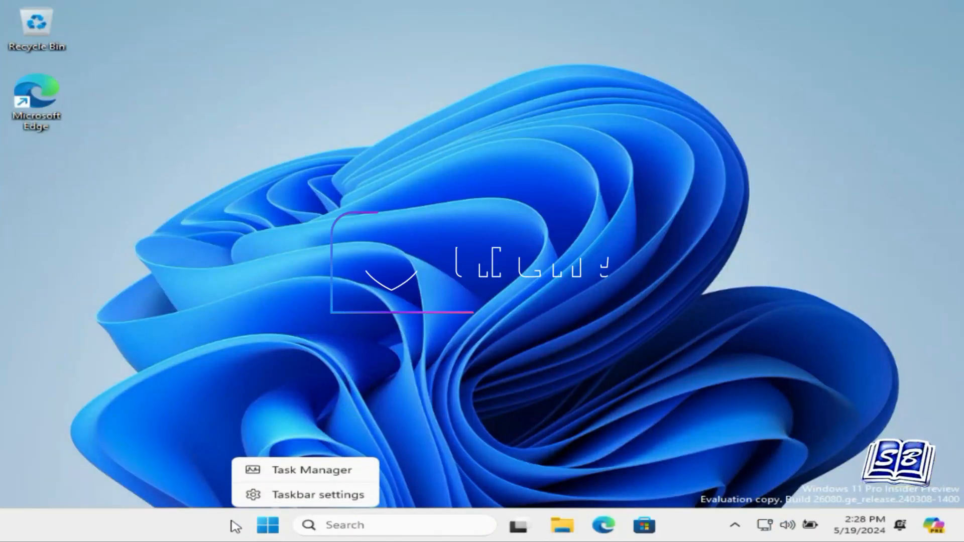